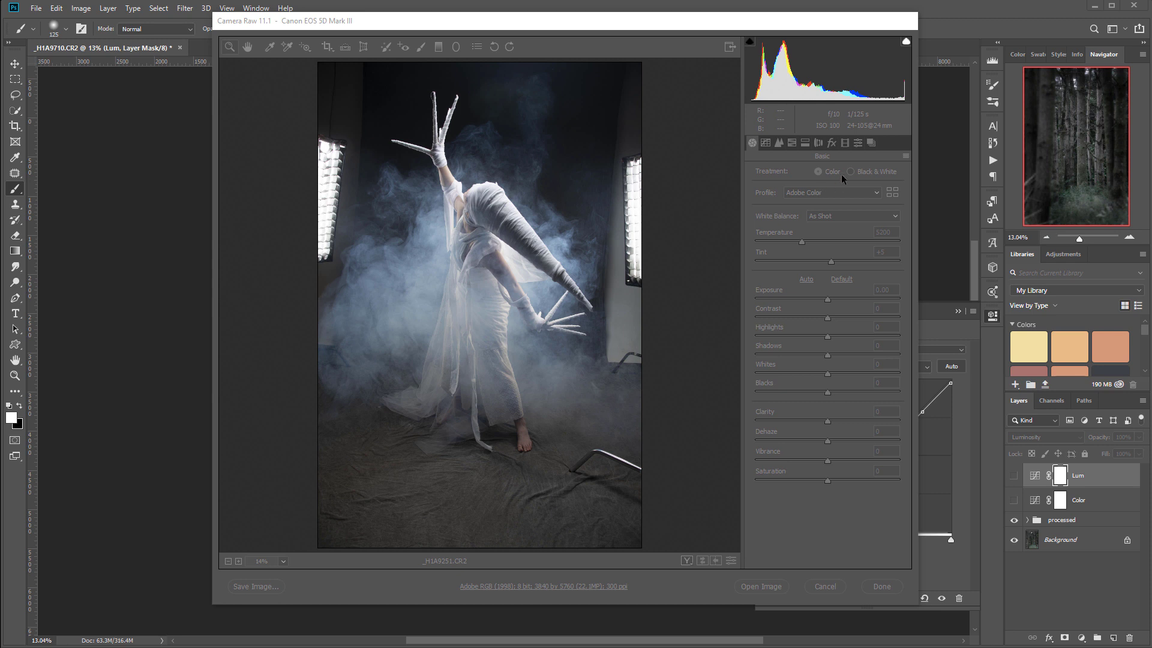
Enable lens profile corrections and chromatic aberration removal for the raw photo, and set the sharpening amount to 77.
{"action": "left_click", "coordinate": [819, 140]}
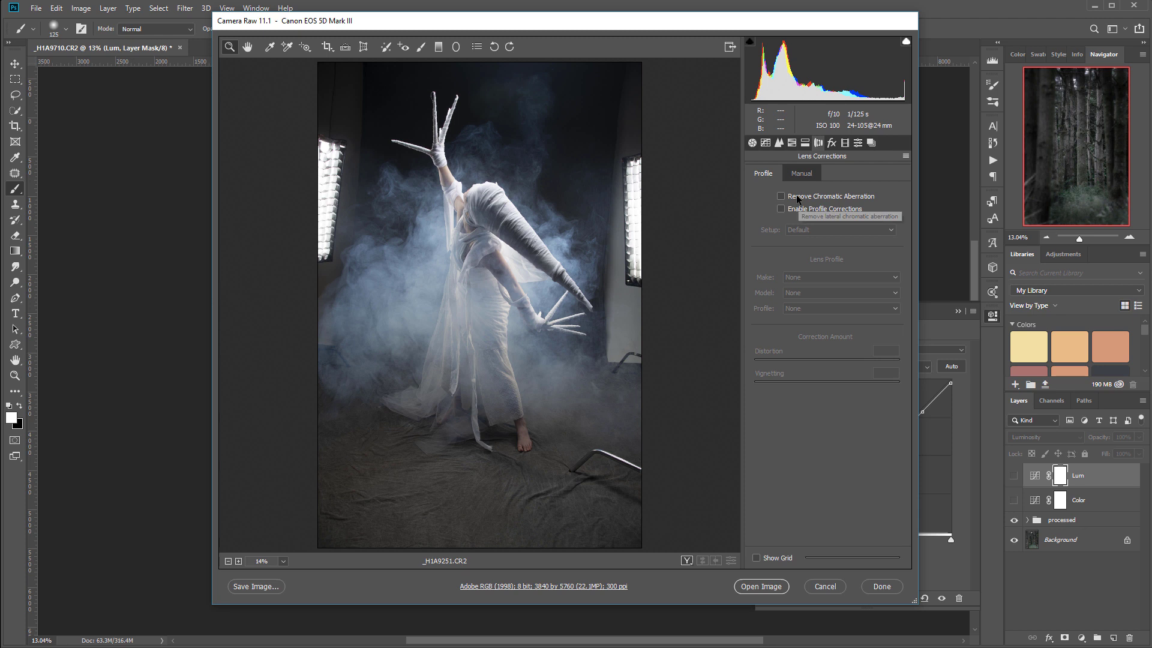
{"action": "left_click", "coordinate": [781, 209]}
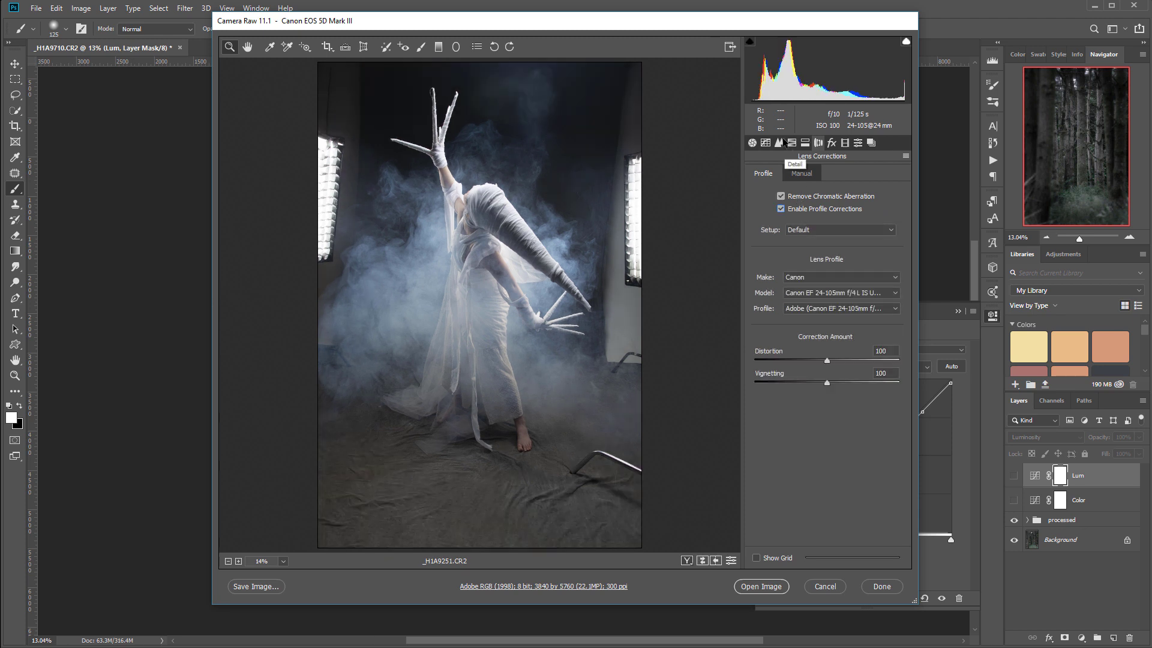
{"action": "left_click", "coordinate": [778, 143]}
{"action": "left_click_drag", "start_coordinate": [822, 192], "coordinate": [828, 192]}
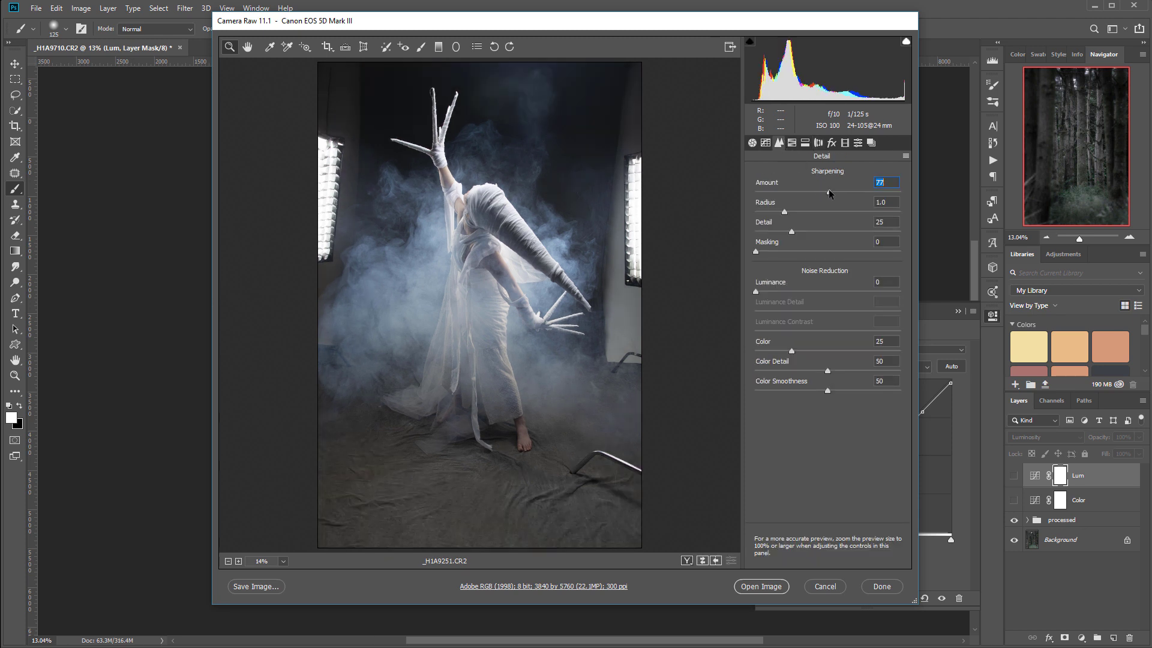
Set the basic tone adjustments to Highlights -100, Exposure -0.30 and Shadows +24.
{"action": "left_click", "coordinate": [752, 142]}
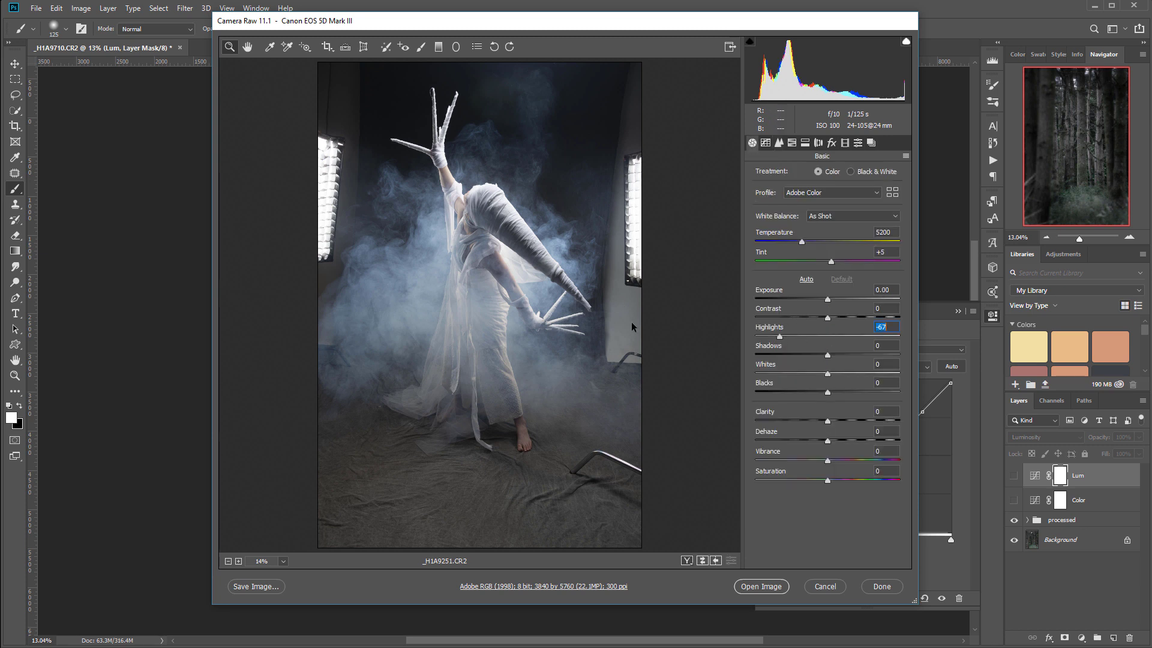
{"action": "left_click_drag", "start_coordinate": [802, 335], "coordinate": [757, 337]}
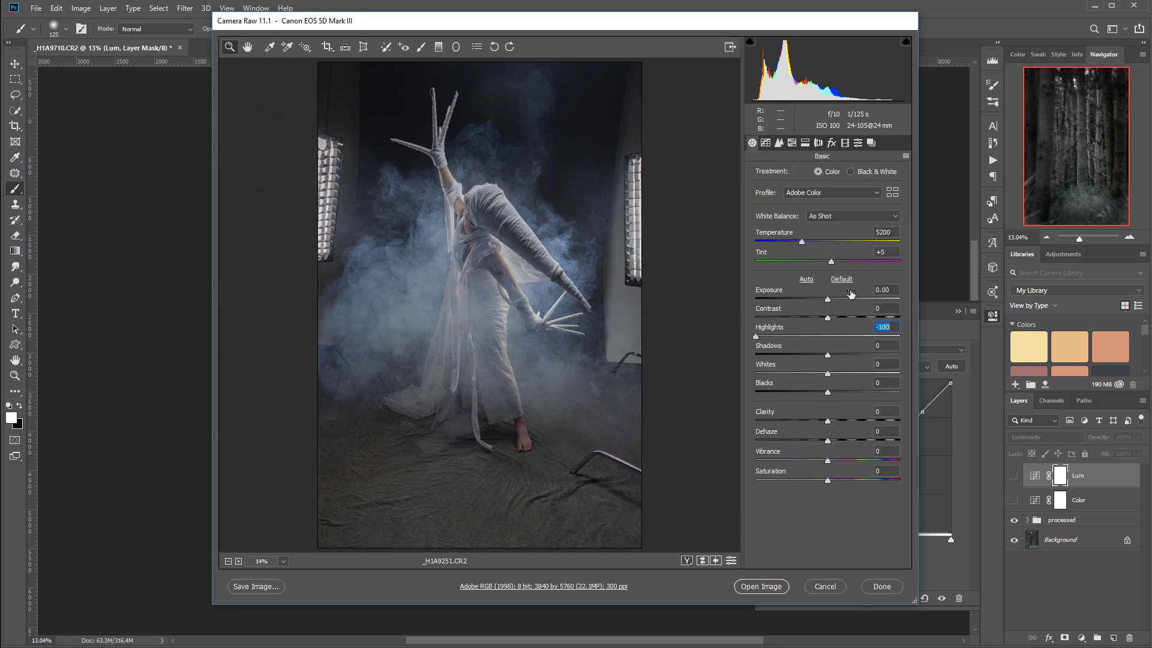
{"action": "left_click_drag", "start_coordinate": [828, 300], "coordinate": [823, 300]}
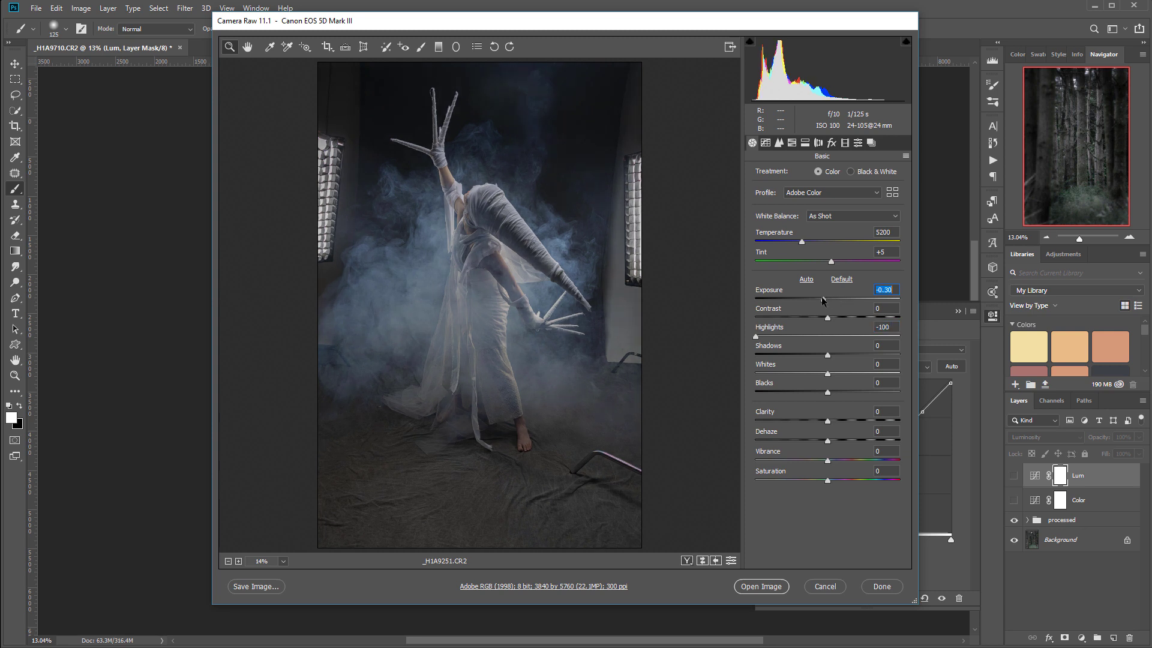
{"action": "left_click_drag", "start_coordinate": [826, 355], "coordinate": [846, 356]}
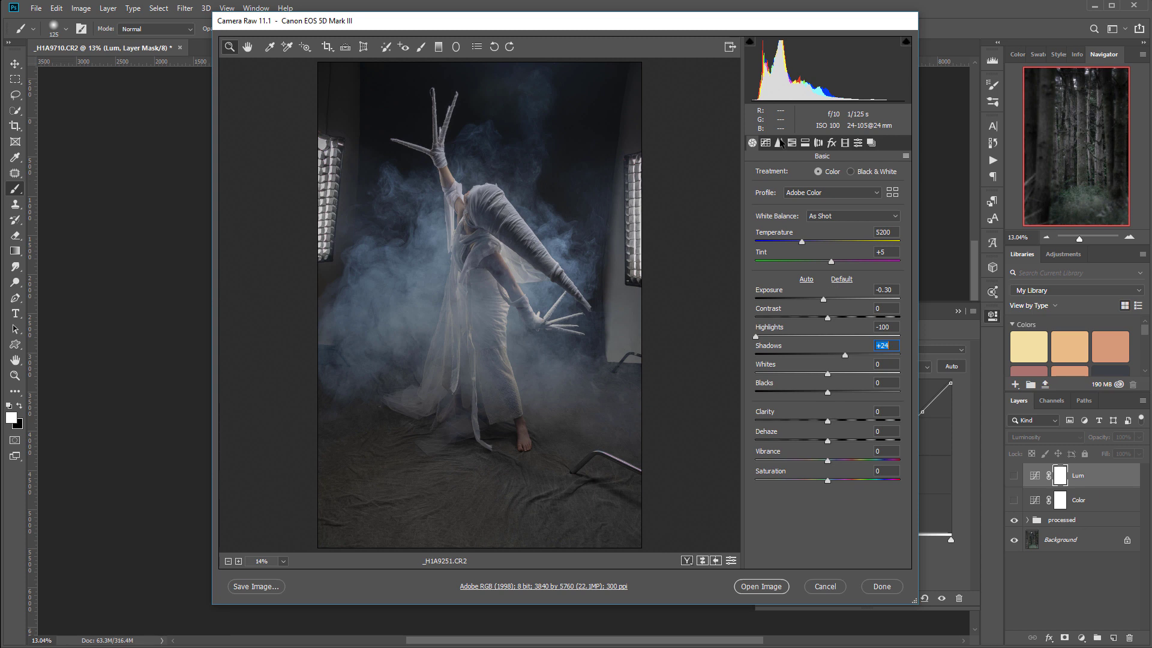
Lower the HSL saturation of the reds, yellows and magentas to the minimum, and open the image for editing.
{"action": "left_click", "coordinate": [792, 143]}
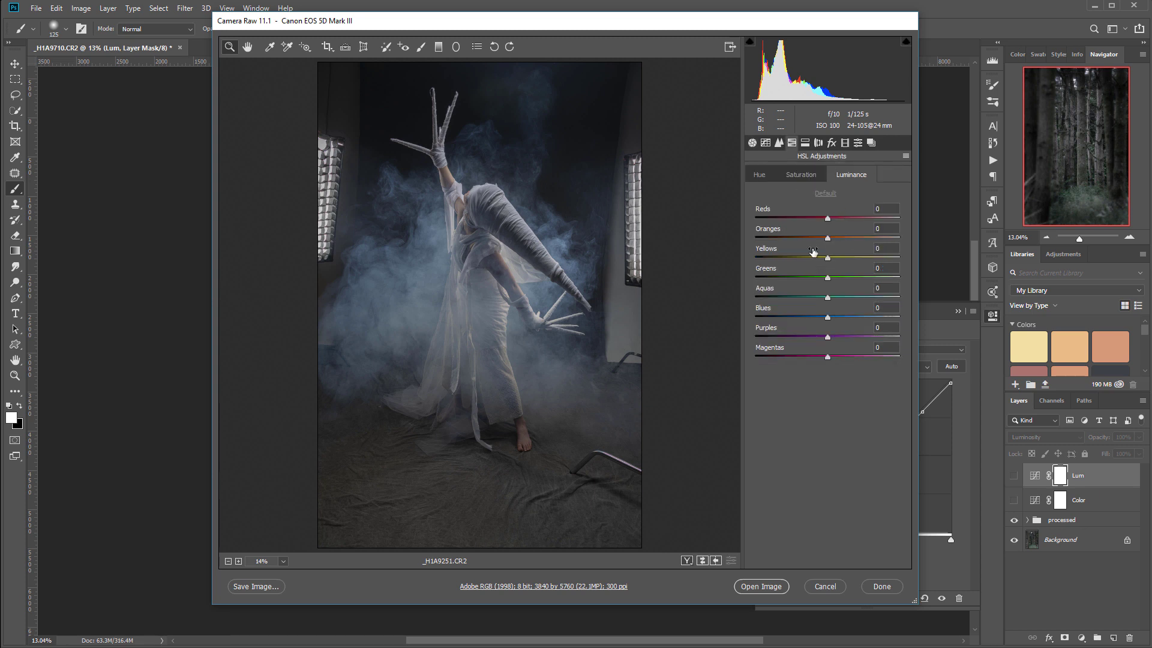
{"action": "left_click_drag", "start_coordinate": [857, 237], "coordinate": [855, 257]}
{"action": "left_click", "coordinate": [802, 175]}
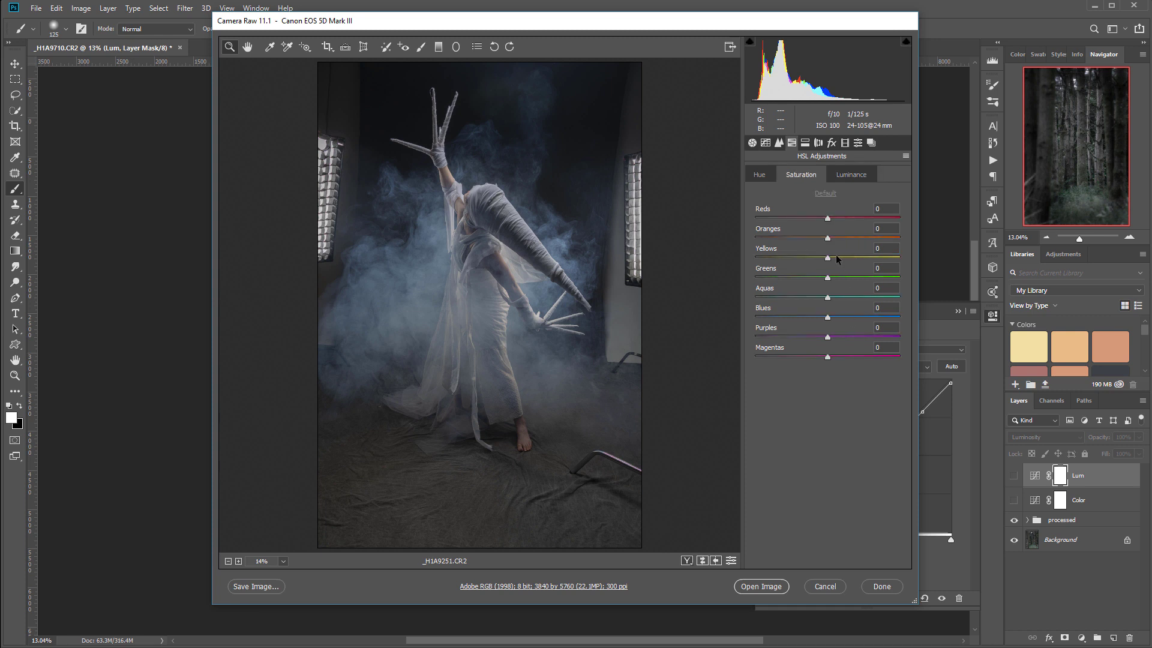
{"action": "left_click_drag", "start_coordinate": [827, 258], "coordinate": [760, 259]}
{"action": "left_click_drag", "start_coordinate": [834, 221], "coordinate": [751, 226]}
{"action": "left_click_drag", "start_coordinate": [769, 258], "coordinate": [751, 259]}
{"action": "left_click_drag", "start_coordinate": [823, 357], "coordinate": [753, 357]}
{"action": "left_click", "coordinate": [772, 587]}
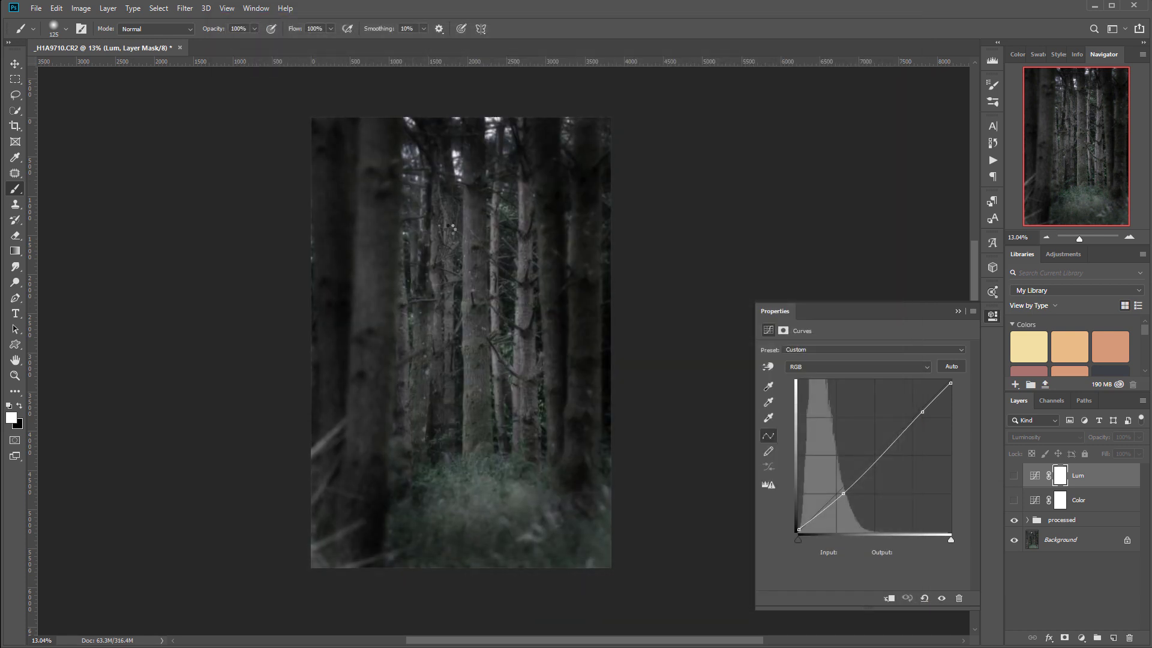
Crop the figure photo to about 2864 × 4928 px, cutting away both studio lights and part of the floor.
{"action": "left_click", "coordinate": [127, 52]}
{"action": "left_click", "coordinate": [258, 48]}
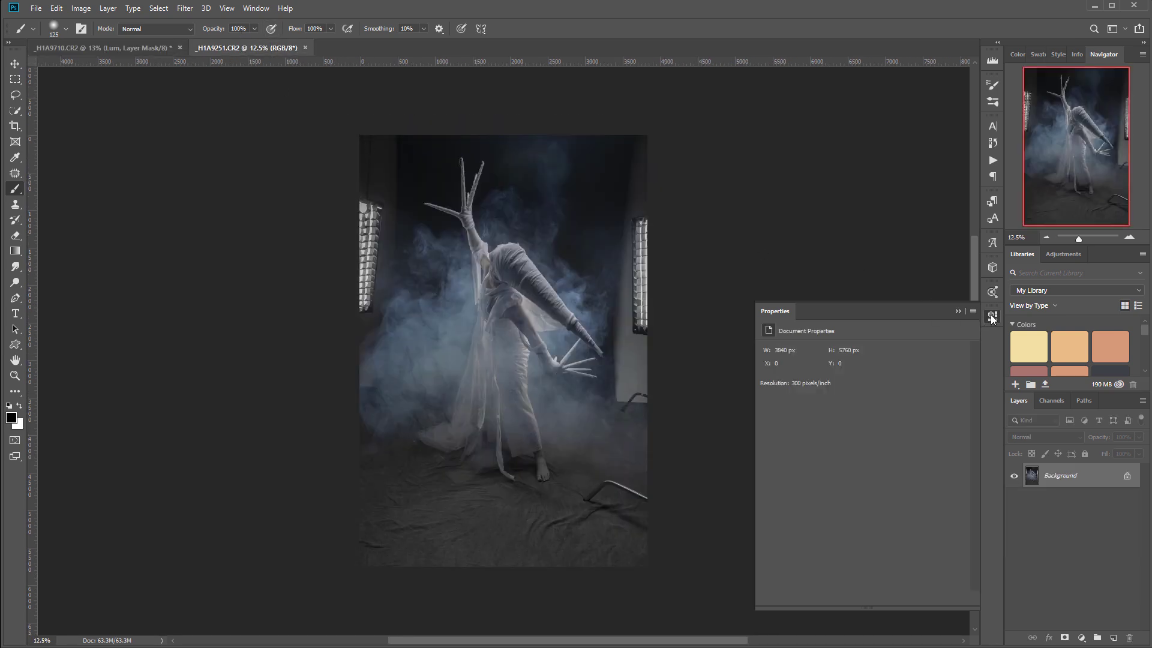
{"action": "left_click", "coordinate": [15, 126]}
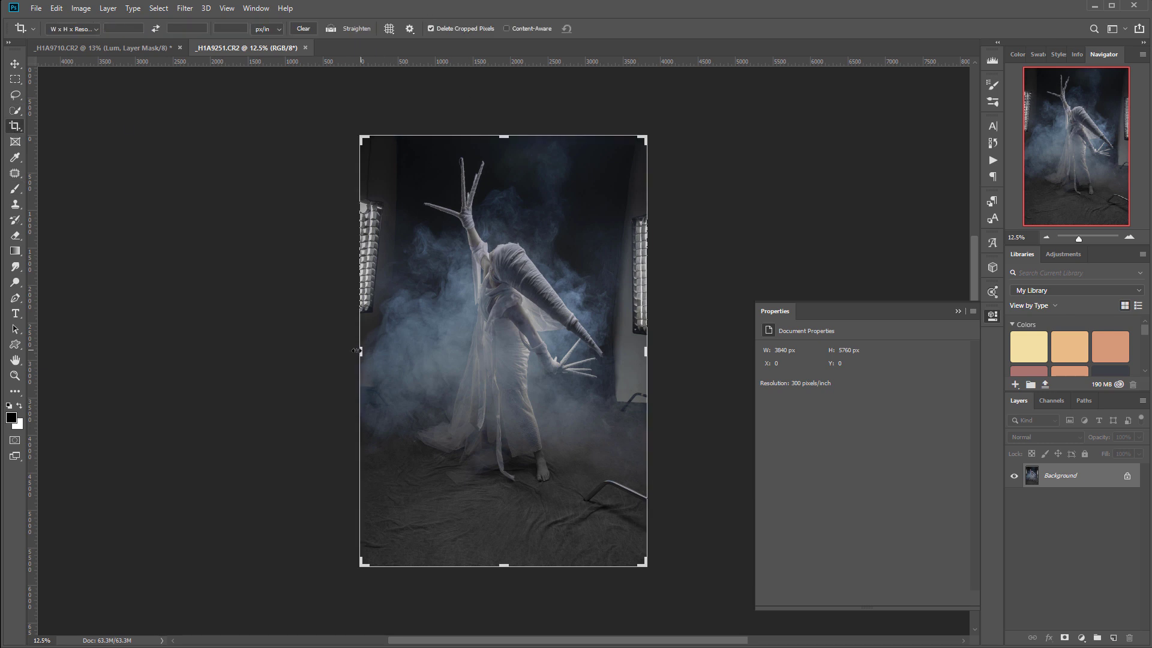
{"action": "left_click_drag", "start_coordinate": [356, 351], "coordinate": [380, 327]}
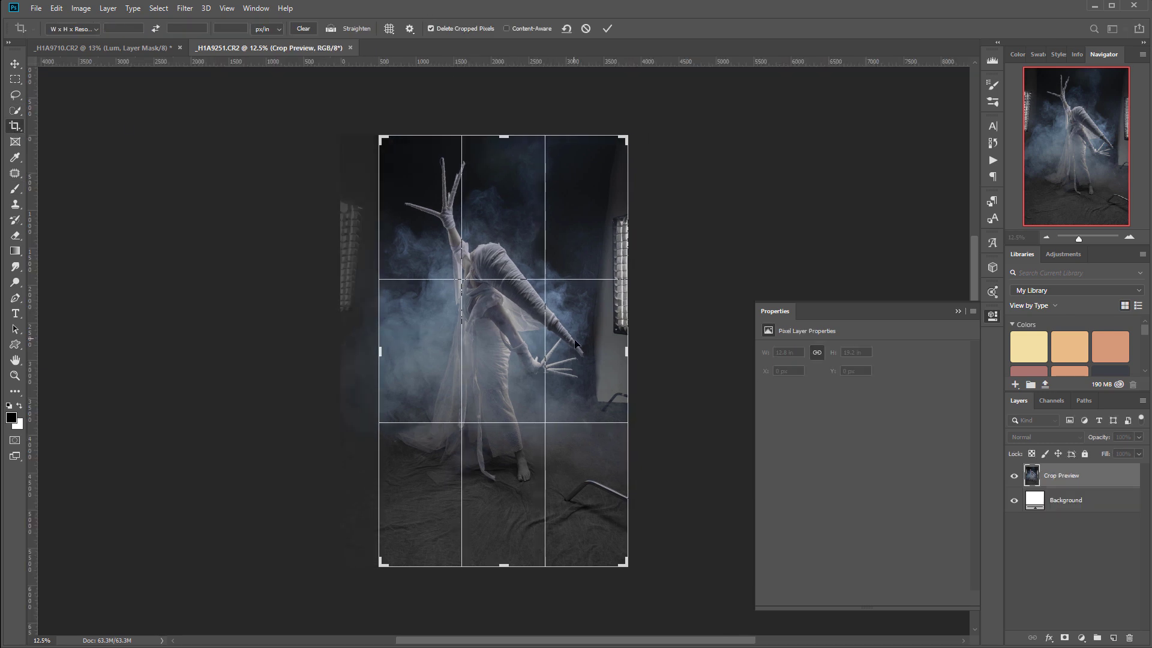
{"action": "mouse_move", "coordinate": [634, 354]}
{"action": "left_mouse_down"}
{"action": "mouse_move", "coordinate": [637, 333]}
{"action": "mouse_move", "coordinate": [627, 334]}
{"action": "left_mouse_up"}
{"action": "left_click_drag", "start_coordinate": [495, 566], "coordinate": [494, 536]}
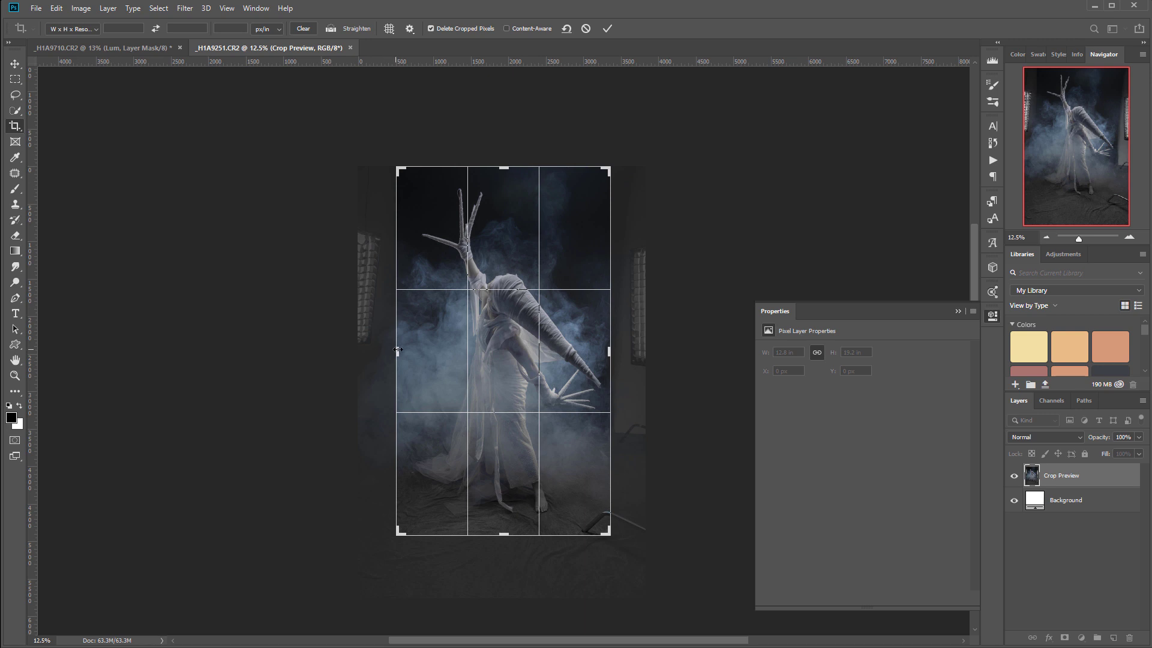
{"action": "key", "text": "Return"}
Add a new layer named "db" above the background of the figure photo.
{"action": "left_click", "coordinate": [20, 64]}
{"action": "scroll", "coordinate": [504, 303], "scroll_direction": "up", "scroll_amount": 5}
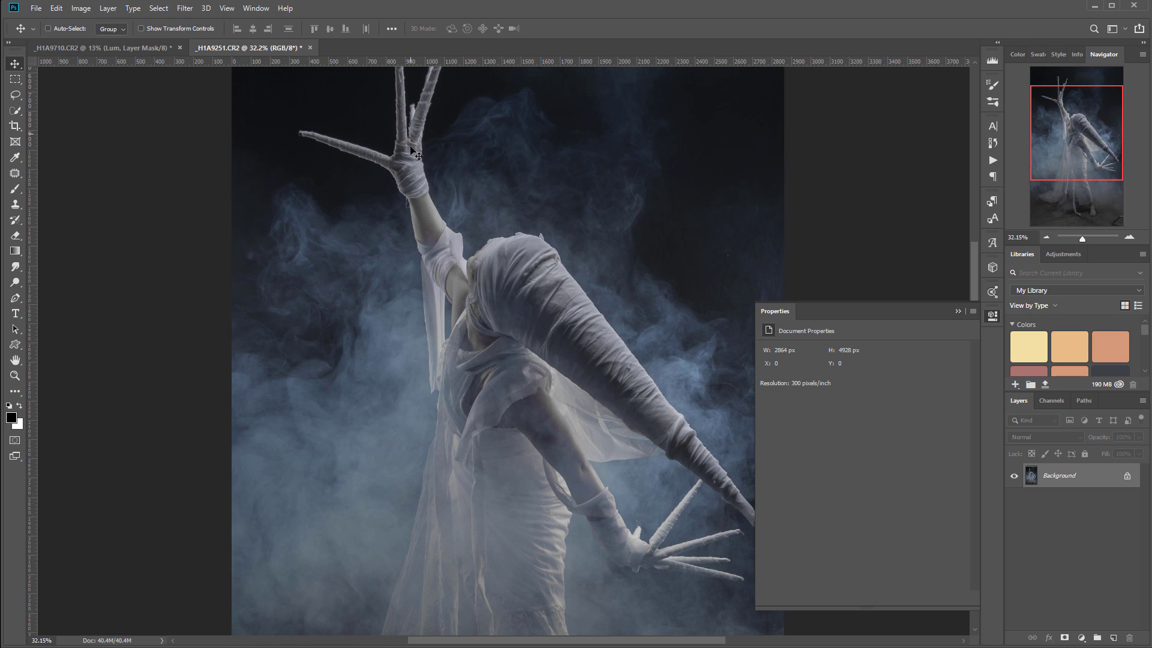
{"action": "left_click_drag", "start_coordinate": [567, 347], "coordinate": [581, 306]}
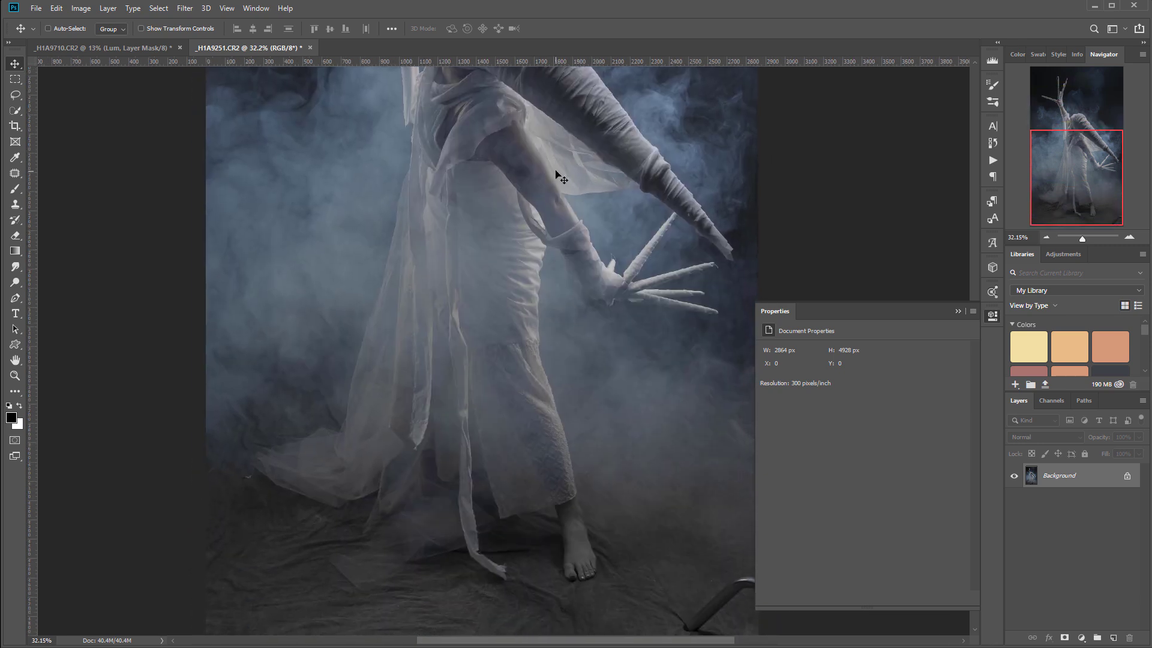
{"action": "left_click_drag", "start_coordinate": [558, 175], "coordinate": [627, 455]}
{"action": "left_click_drag", "start_coordinate": [563, 235], "coordinate": [545, 268]}
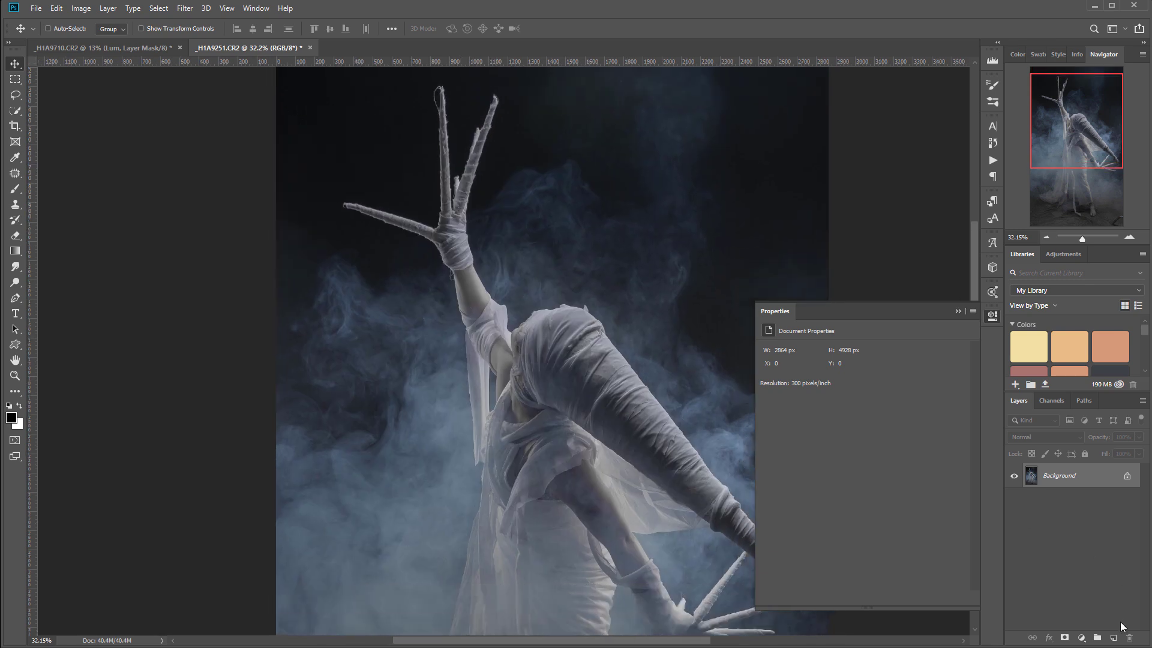
{"action": "left_click", "coordinate": [1112, 638]}
{"action": "double_click", "coordinate": [1053, 476]}
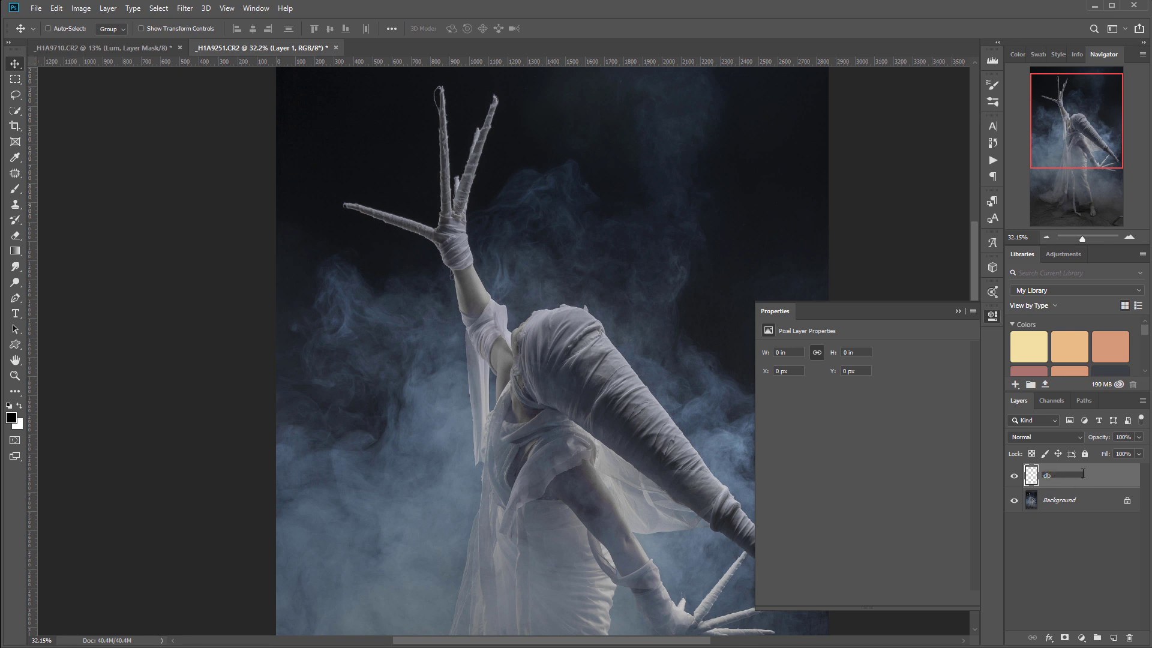
{"action": "type", "text": "db"}
{"action": "key", "text": "Return"}
Fill the db layer with 50% Gray at 100% opacity and set its blend mode to Soft Light.
{"action": "key", "text": "shift+F5"}
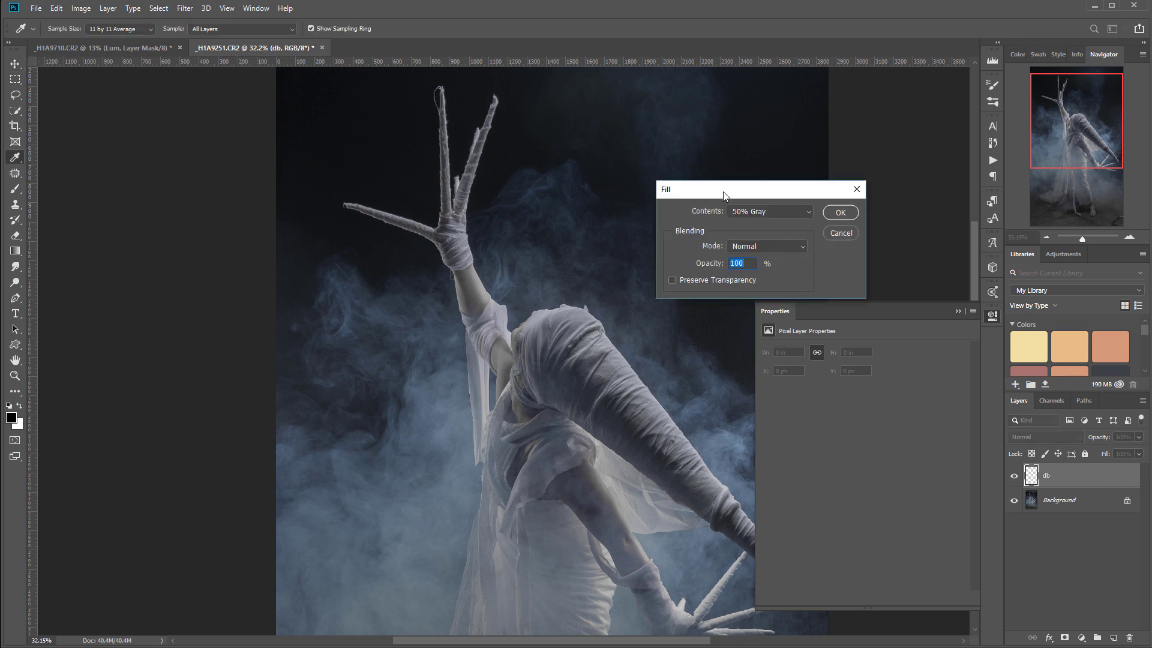
{"action": "left_click", "coordinate": [839, 213]}
{"action": "key", "text": "v"}
{"action": "left_click", "coordinate": [1042, 438]}
{"action": "left_click", "coordinate": [1047, 526]}
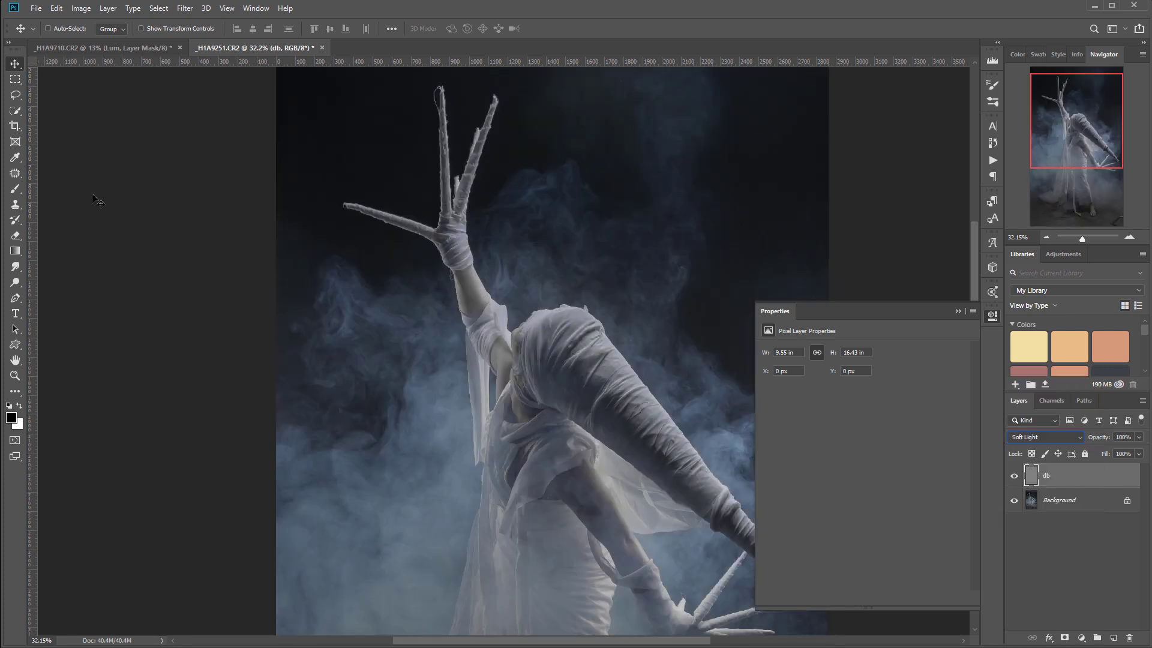
Set up a Soft Round brush of 60 px with 0% hardness, 10% opacity and 77% flow.
{"action": "left_click", "coordinate": [15, 188]}
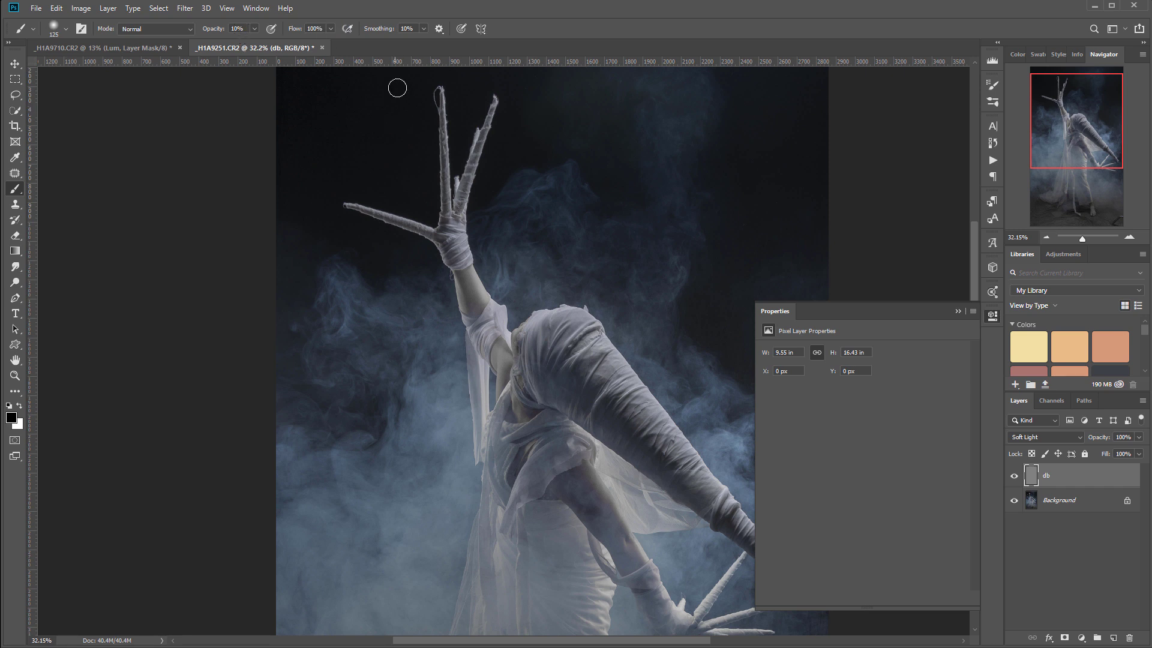
{"action": "scroll", "coordinate": [453, 304], "scroll_direction": "up", "scroll_amount": 3}
{"action": "left_click", "coordinate": [331, 28]}
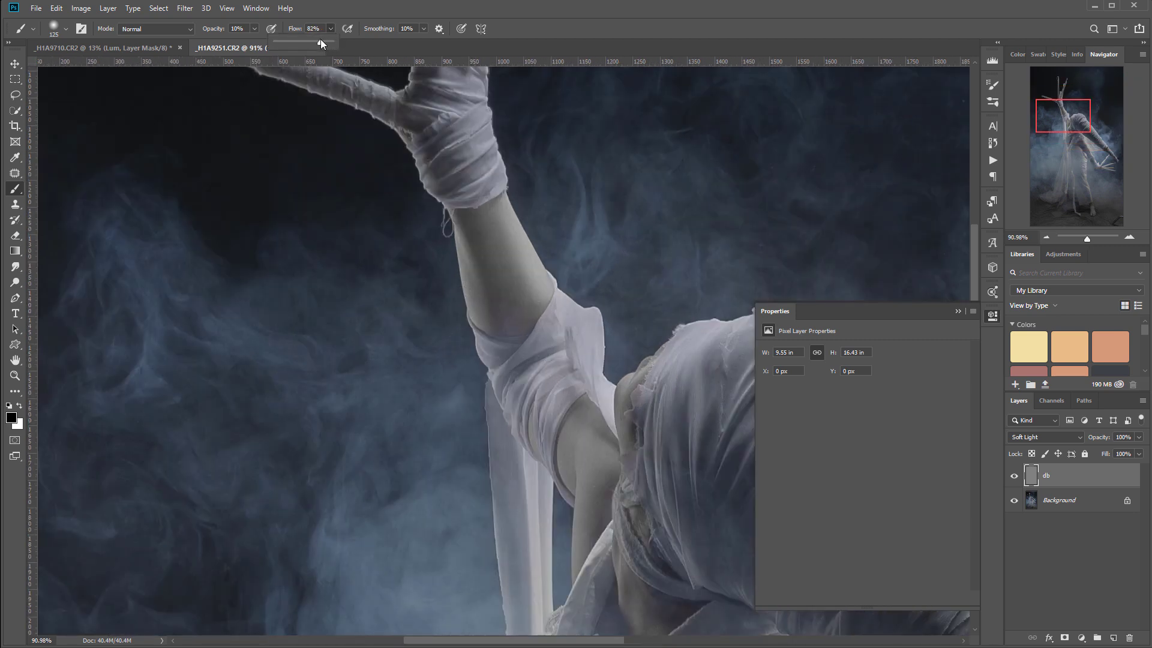
{"action": "left_click", "coordinate": [489, 264]}
{"action": "right_click", "coordinate": [494, 225]}
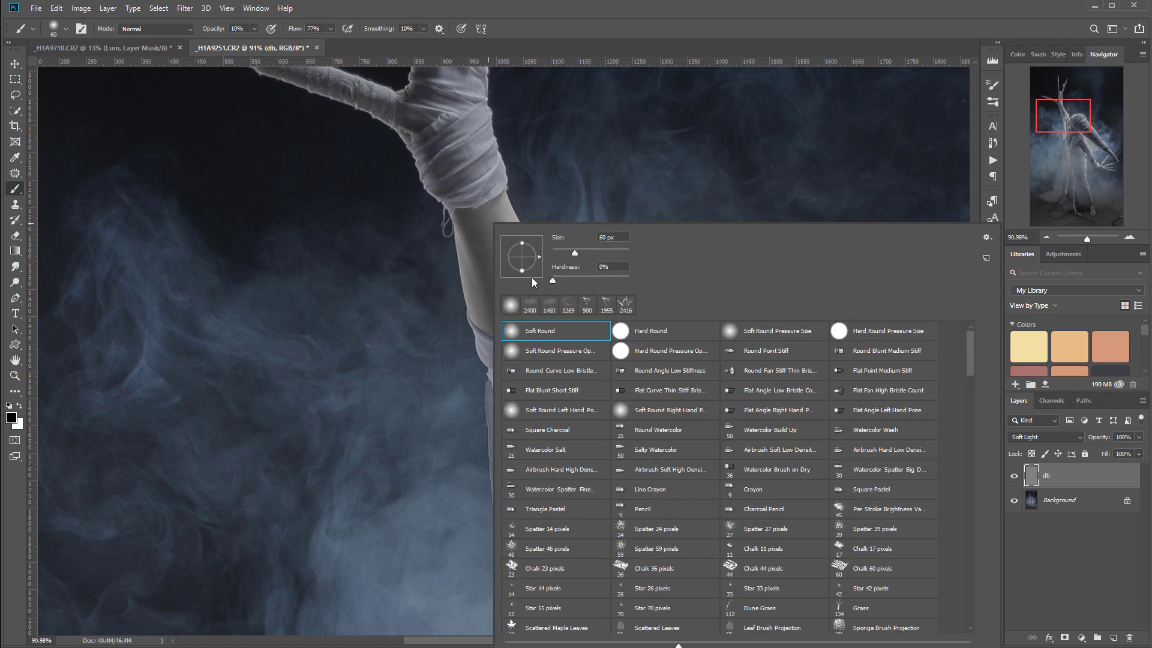
{"action": "double_click", "coordinate": [512, 298]}
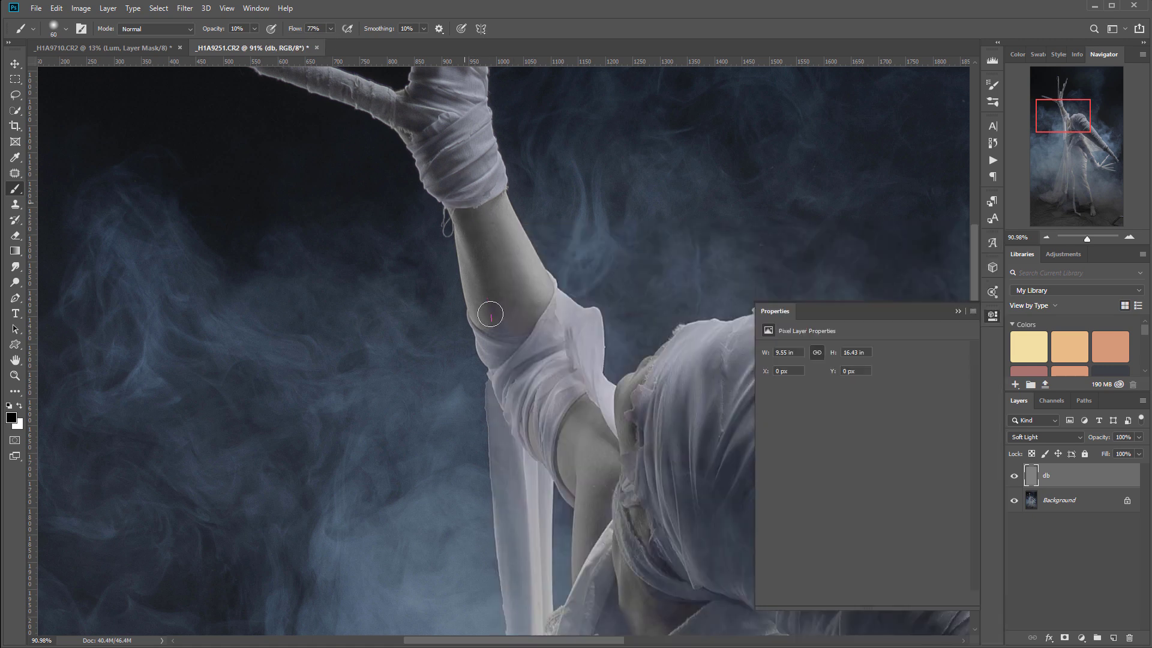
Burn the shadows with black on the db layer along the raised arm, twig fingers, neck and fabric folds.
{"action": "mouse_move", "coordinate": [525, 322]}
{"action": "left_mouse_down"}
{"action": "mouse_move", "coordinate": [531, 354]}
{"action": "mouse_move", "coordinate": [484, 212]}
{"action": "mouse_move", "coordinate": [444, 172]}
{"action": "mouse_move", "coordinate": [488, 307]}
{"action": "mouse_move", "coordinate": [462, 243]}
{"action": "mouse_move", "coordinate": [472, 206]}
{"action": "mouse_move", "coordinate": [500, 274]}
{"action": "mouse_move", "coordinate": [495, 345]}
{"action": "left_mouse_up"}
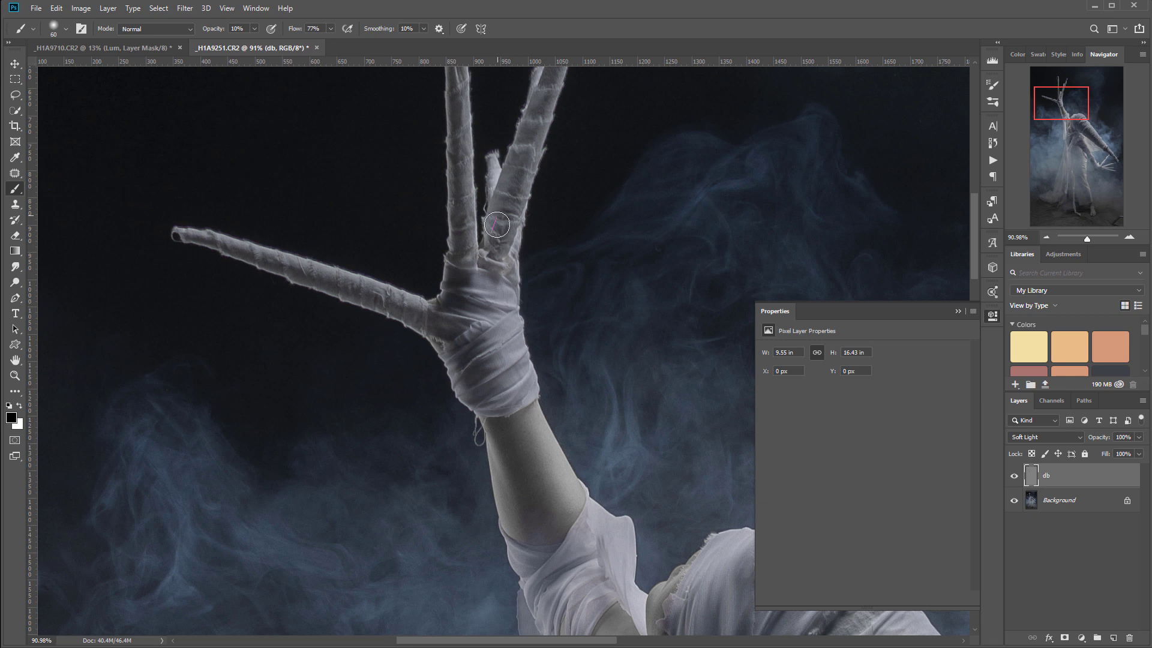
{"action": "left_click_drag", "start_coordinate": [475, 265], "coordinate": [470, 394]}
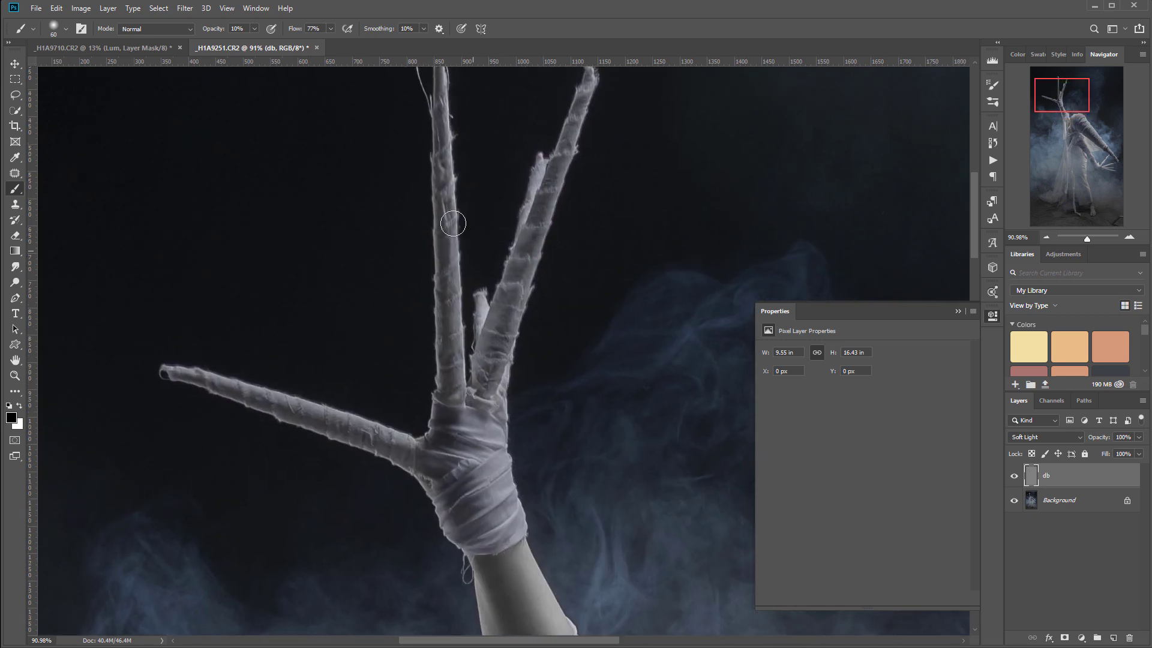
{"action": "left_click_drag", "start_coordinate": [319, 415], "coordinate": [229, 115]}
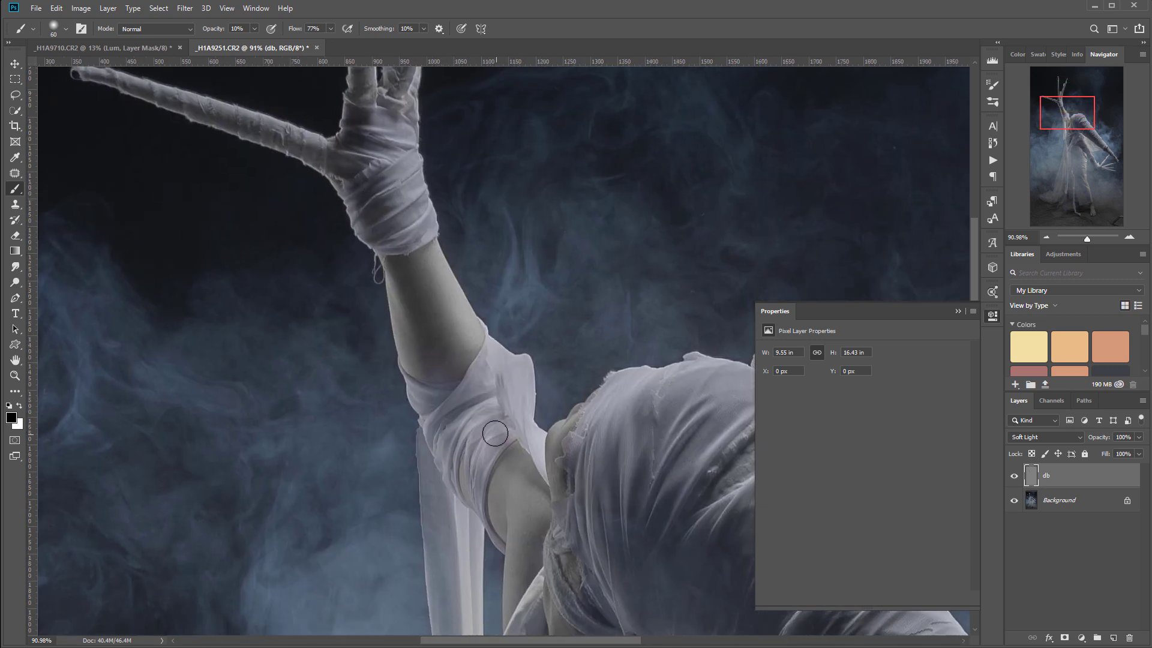
{"action": "left_click_drag", "start_coordinate": [547, 558], "coordinate": [551, 345]}
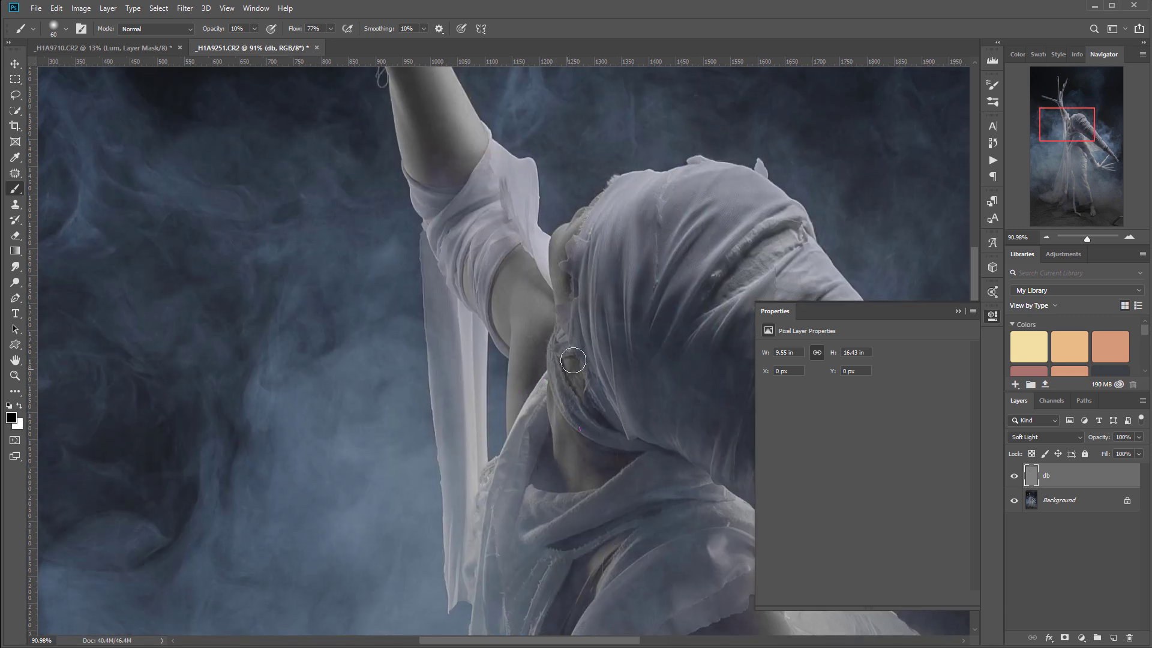
{"action": "left_click_drag", "start_coordinate": [574, 301], "coordinate": [456, 91]}
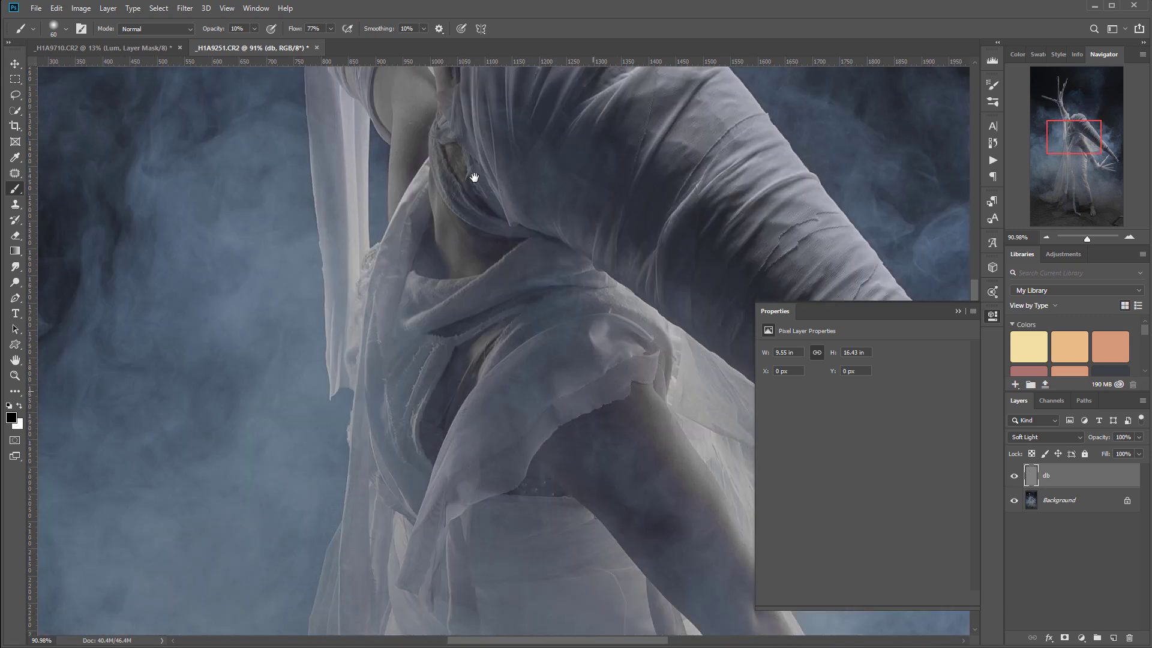
{"action": "left_click_drag", "start_coordinate": [585, 439], "coordinate": [471, 244]}
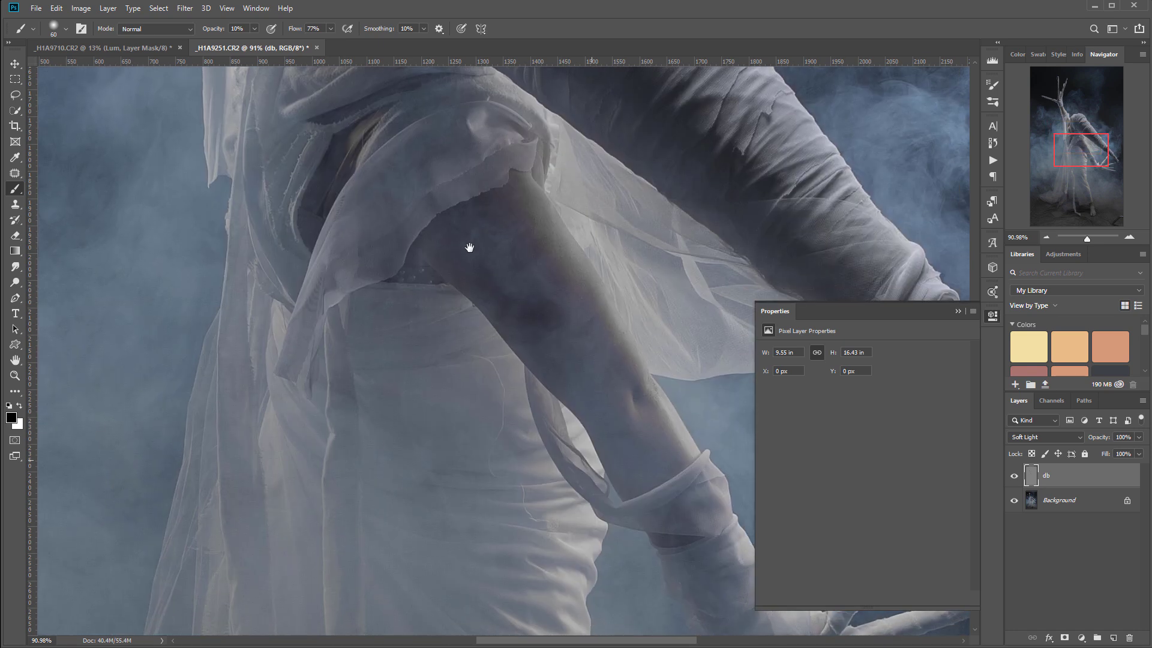
{"action": "left_click_drag", "start_coordinate": [457, 188], "coordinate": [571, 416]}
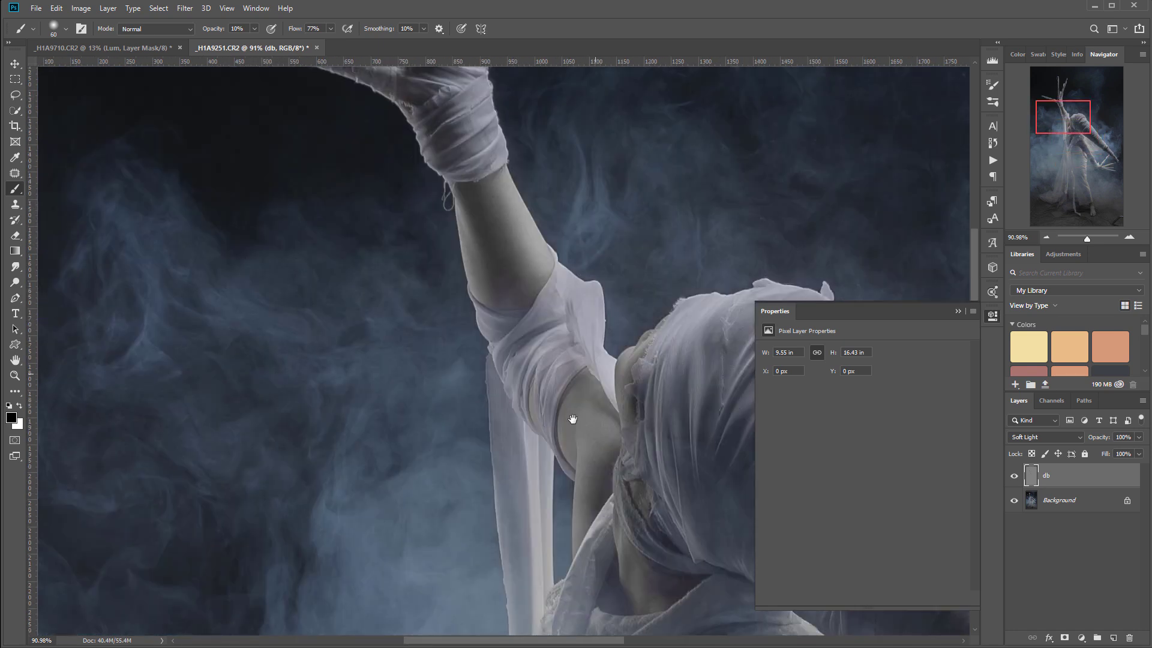
Dodge the highlights with white on the db layer along the raised arm, wrapped hand, head wrap and long cone.
{"action": "key", "text": "x"}
{"action": "mouse_move", "coordinate": [586, 376]}
{"action": "left_mouse_down"}
{"action": "mouse_move", "coordinate": [615, 412]}
{"action": "mouse_move", "coordinate": [575, 397]}
{"action": "mouse_move", "coordinate": [599, 417]}
{"action": "mouse_move", "coordinate": [572, 445]}
{"action": "left_mouse_up"}
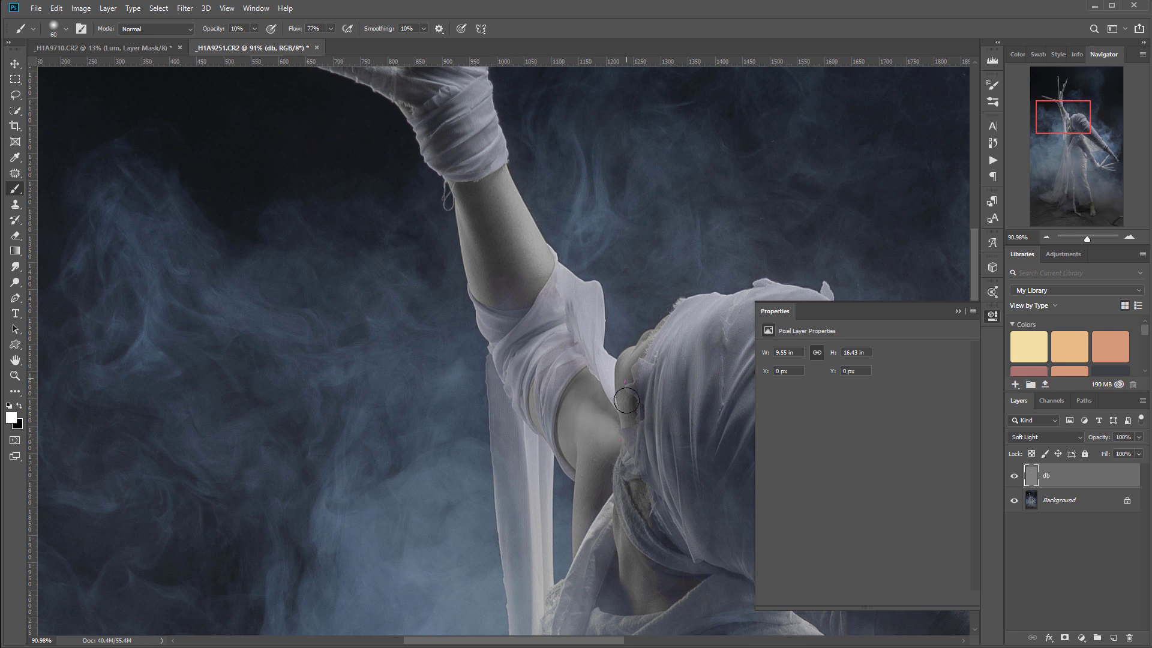
{"action": "left_click_drag", "start_coordinate": [624, 378], "coordinate": [614, 332]}
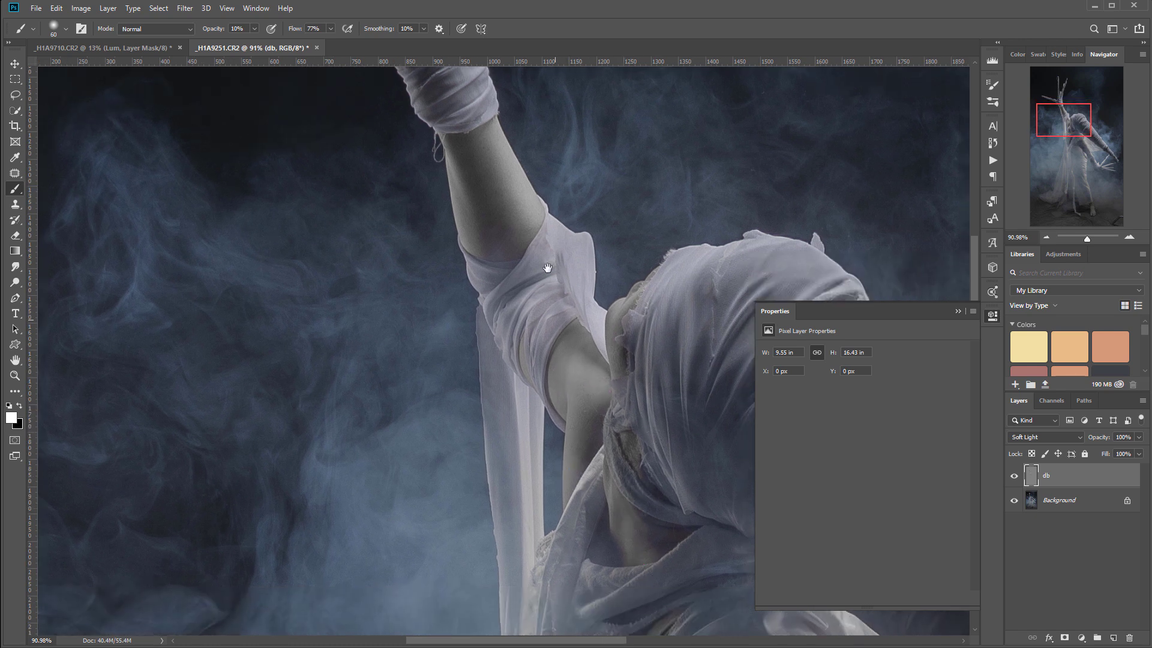
{"action": "left_click_drag", "start_coordinate": [550, 250], "coordinate": [658, 515]}
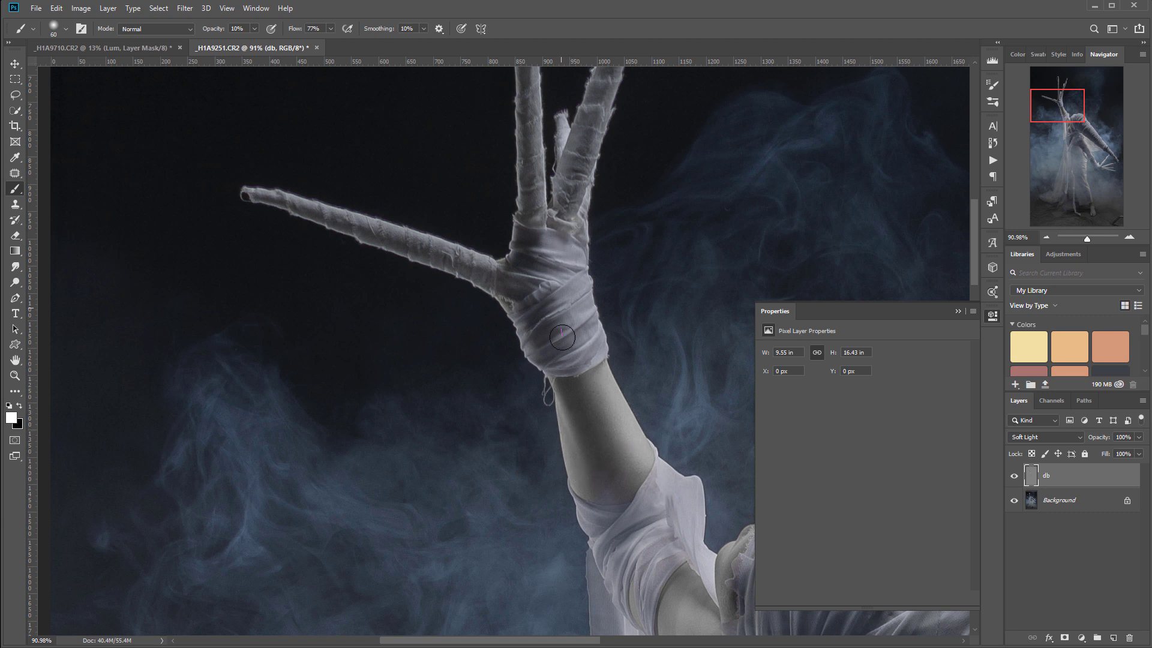
{"action": "left_click_drag", "start_coordinate": [616, 418], "coordinate": [430, 332]}
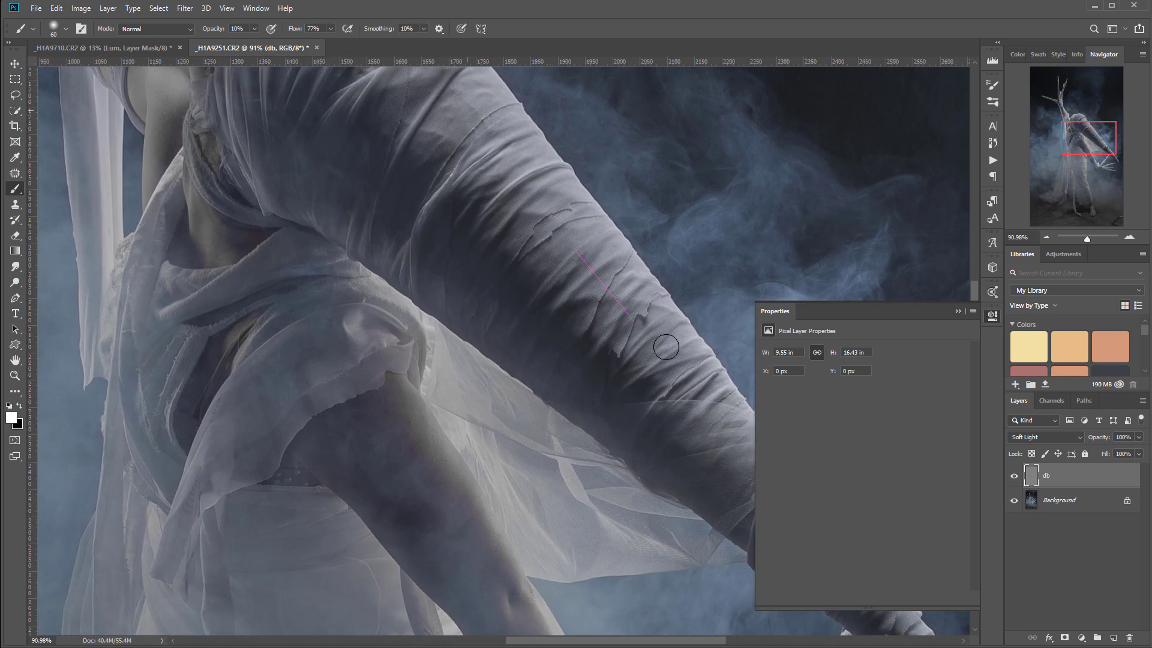
{"action": "left_click_drag", "start_coordinate": [699, 416], "coordinate": [422, 264]}
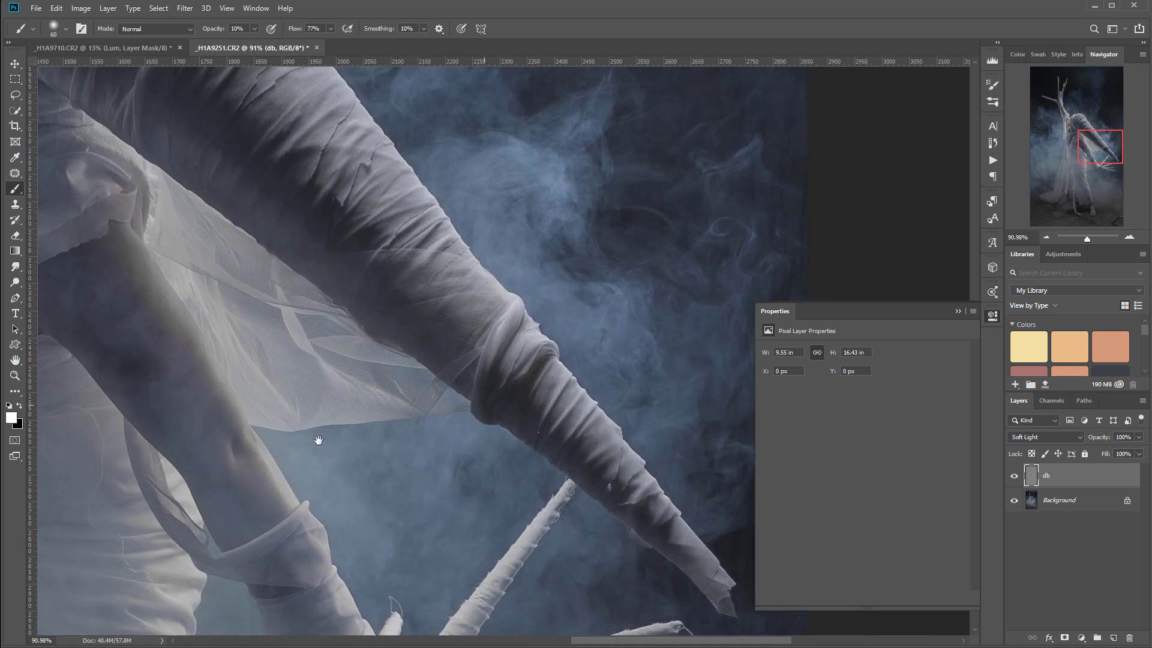
Burn the shadows with black on the db layer along the lowered arm, its twig hand and the dress folds.
{"action": "left_click_drag", "start_coordinate": [458, 404], "coordinate": [566, 268]}
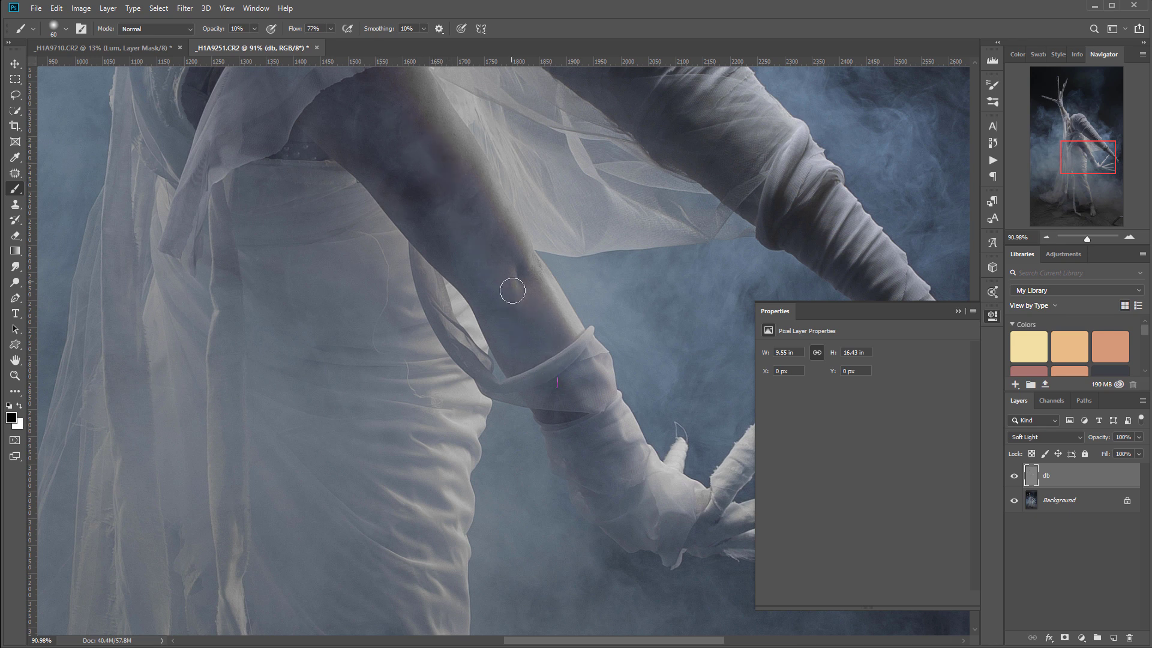
{"action": "mouse_move", "coordinate": [557, 464]}
{"action": "left_mouse_down"}
{"action": "mouse_move", "coordinate": [506, 302]}
{"action": "mouse_move", "coordinate": [357, 278]}
{"action": "left_mouse_up"}
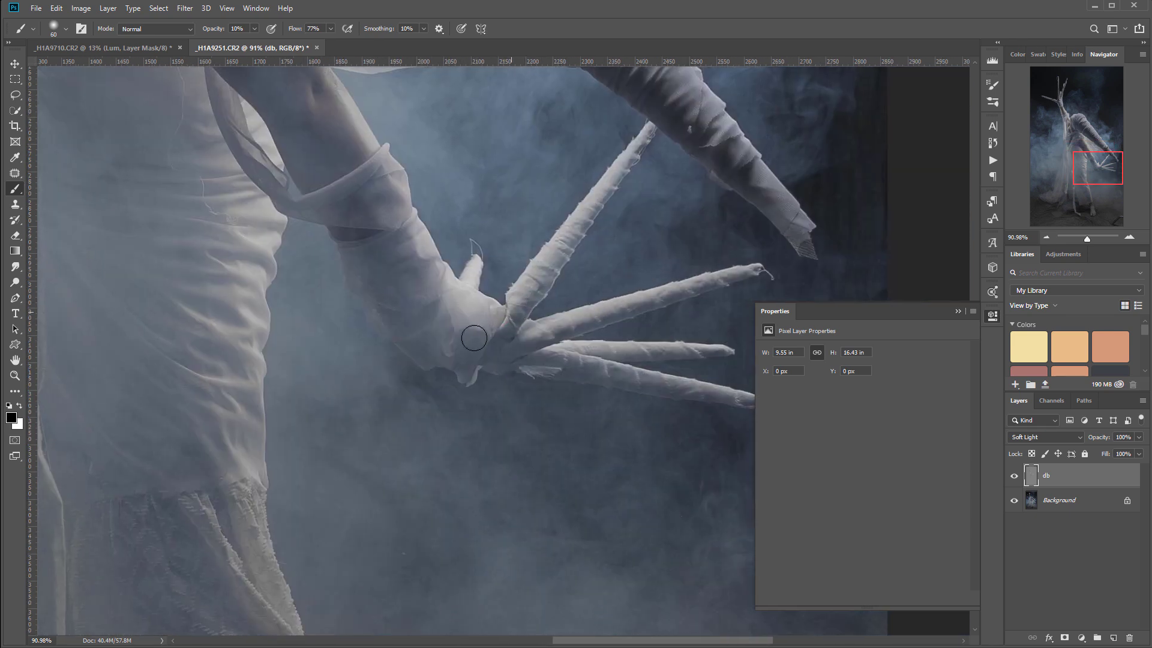
{"action": "left_click_drag", "start_coordinate": [394, 373], "coordinate": [705, 324]}
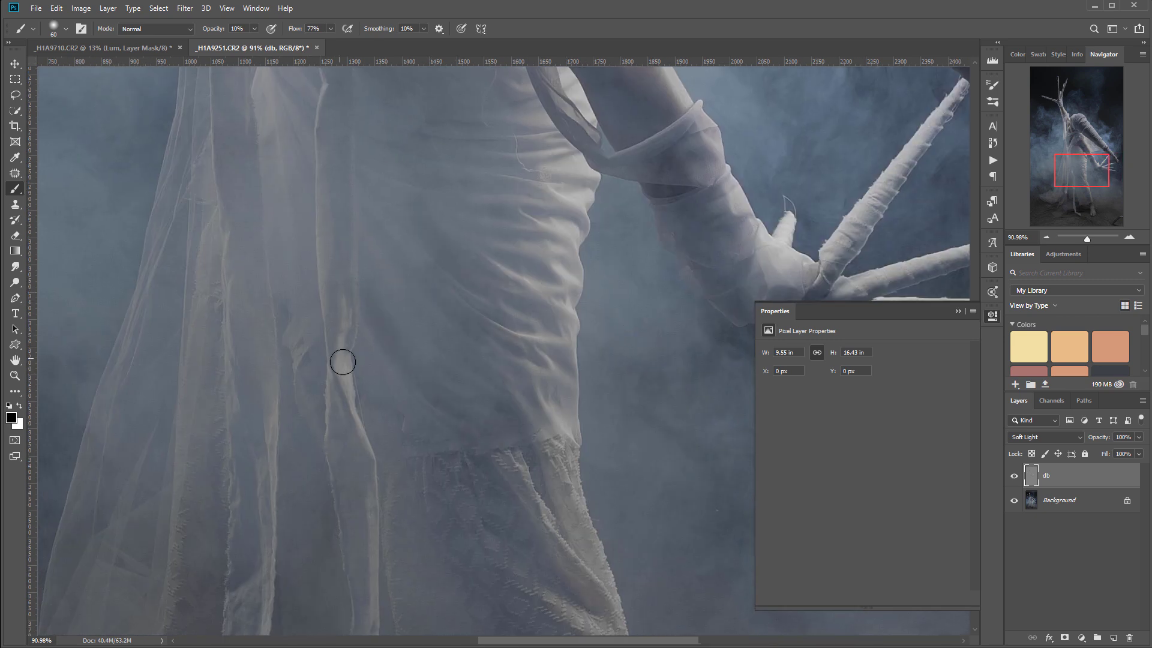
{"action": "left_click_drag", "start_coordinate": [350, 318], "coordinate": [544, 437]}
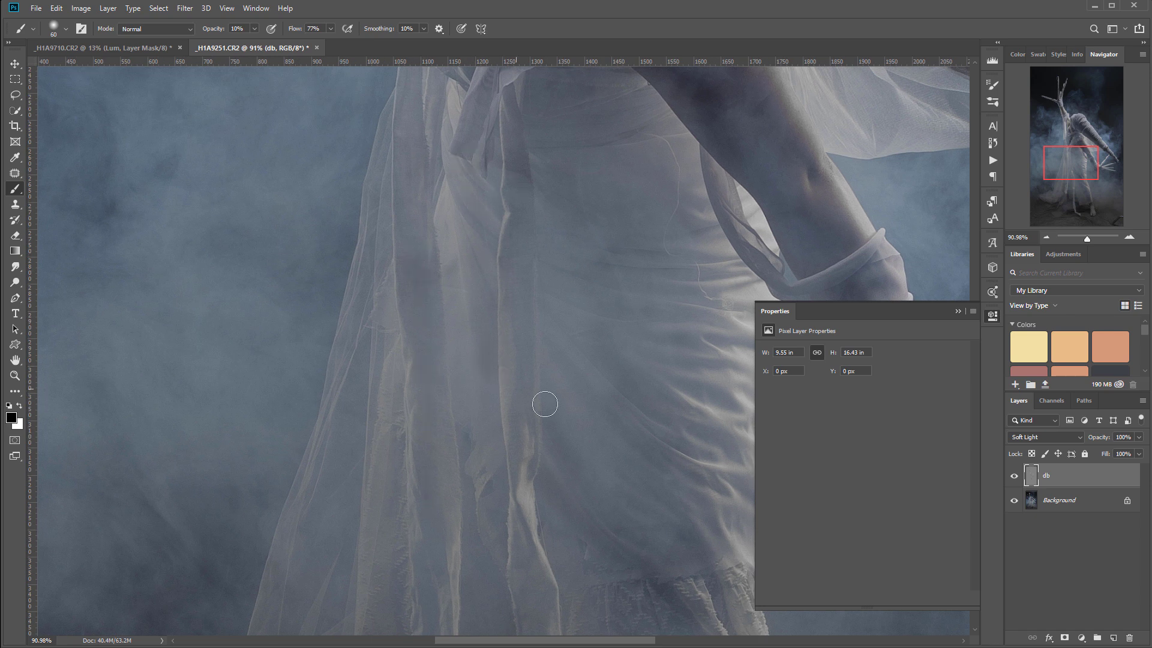
{"action": "scroll", "coordinate": [545, 404], "scroll_direction": "down", "scroll_amount": 5}
{"action": "left_click_drag", "start_coordinate": [667, 189], "coordinate": [584, 436]}
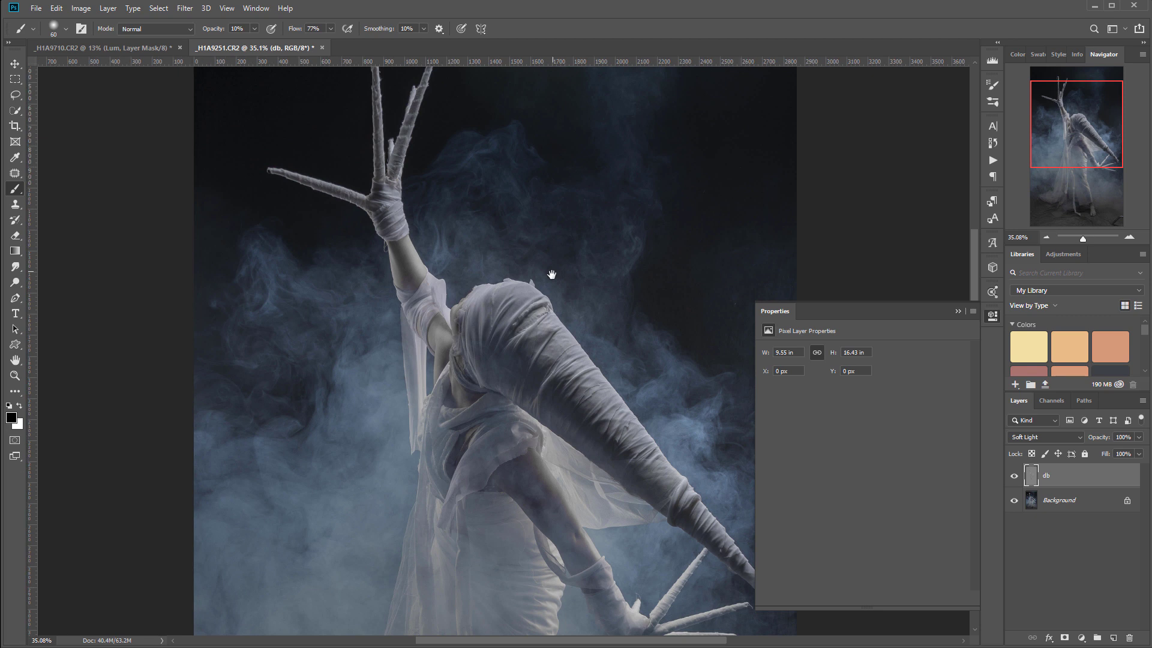
{"action": "scroll", "coordinate": [552, 281], "scroll_direction": "down", "scroll_amount": 4}
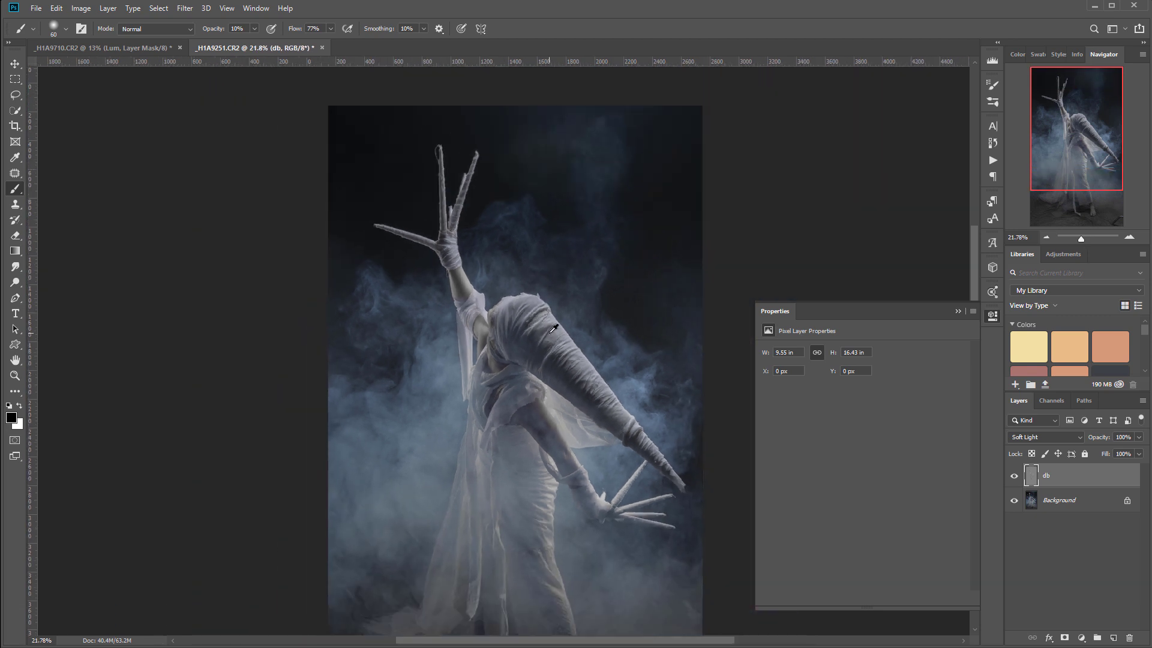
{"action": "left_click_drag", "start_coordinate": [626, 410], "coordinate": [572, 366]}
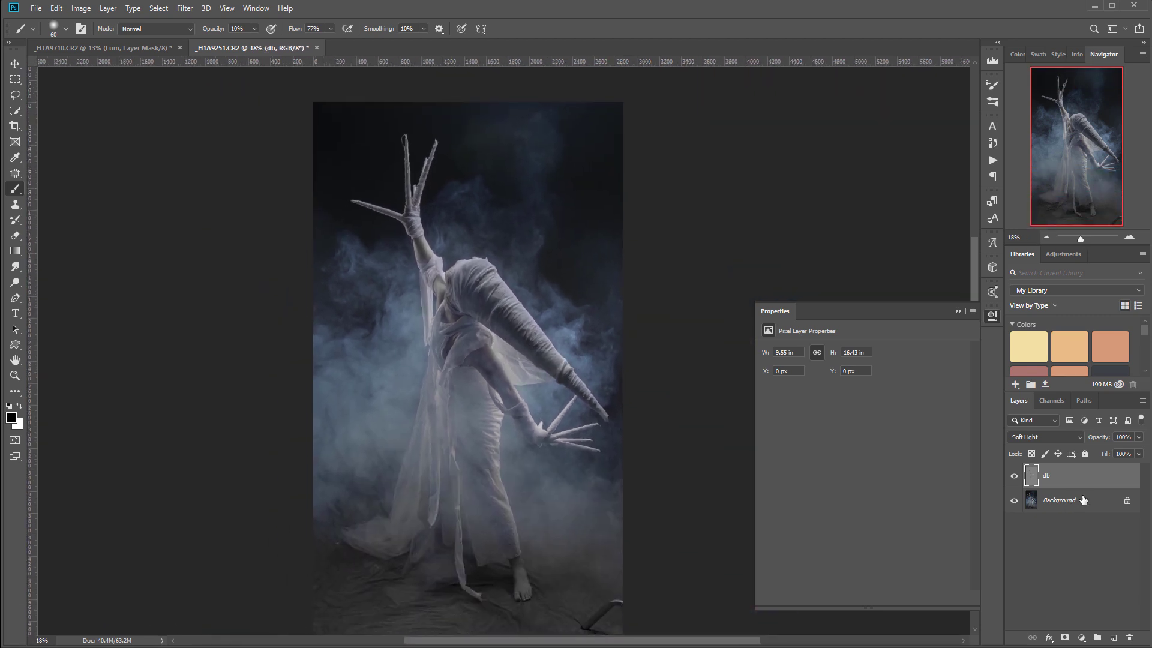
Unlock the background layer and group it with the db layer under the name "model".
{"action": "left_click", "coordinate": [1088, 503], "text": "shift"}
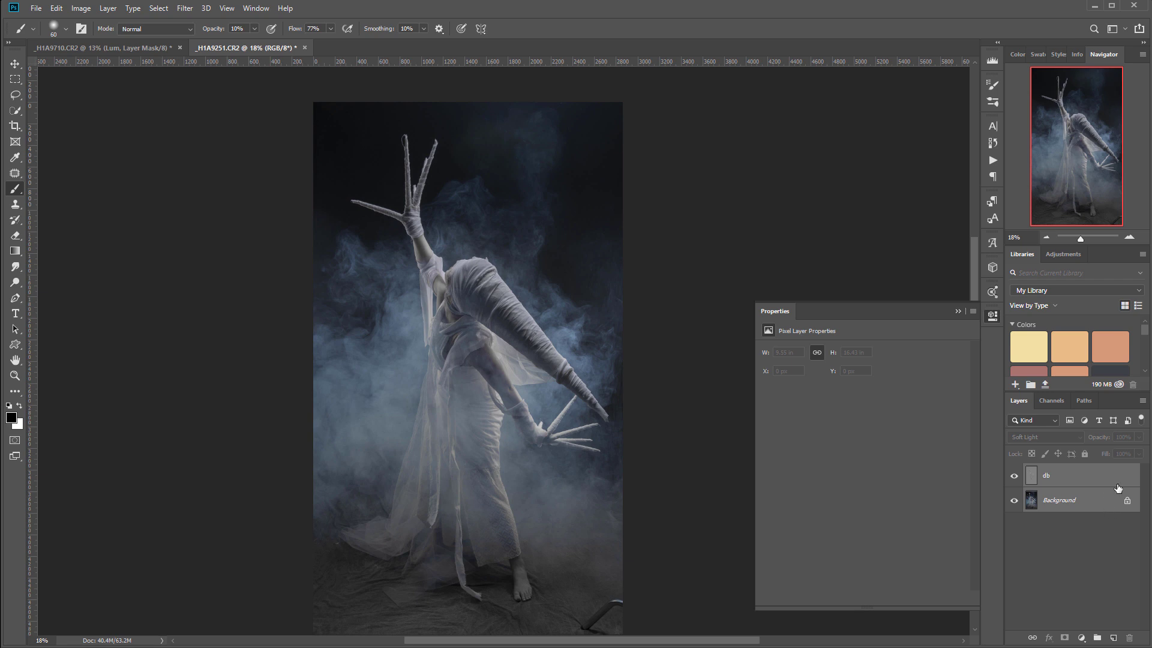
{"action": "left_click", "coordinate": [1128, 503]}
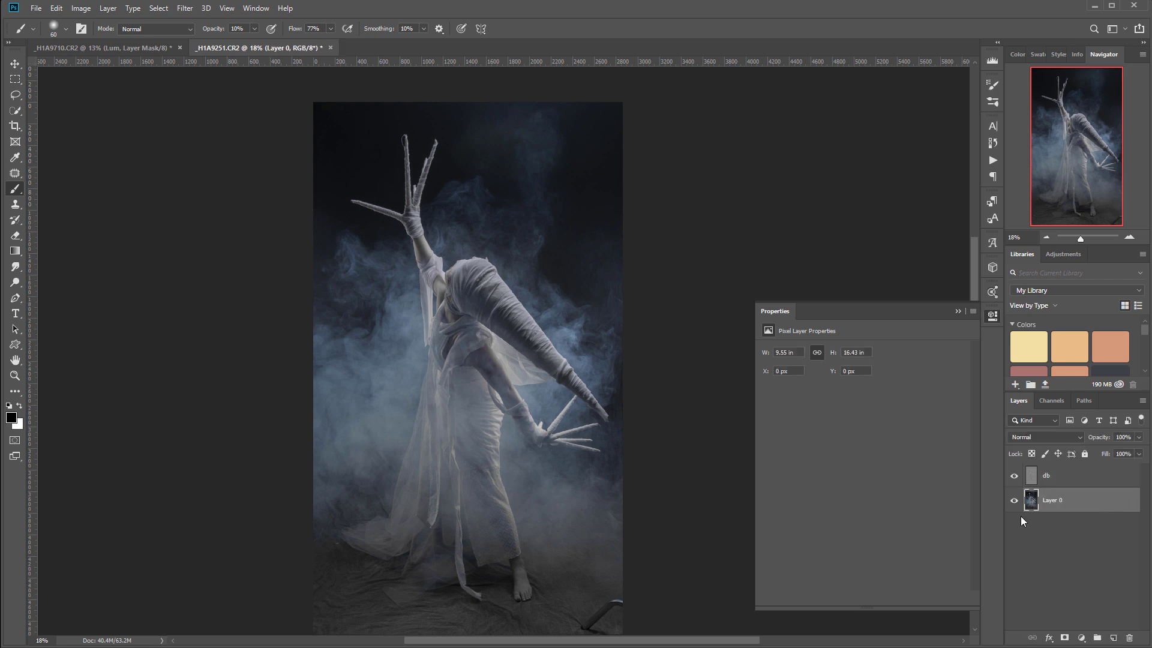
{"action": "left_click", "coordinate": [1085, 474], "text": "shift"}
{"action": "key", "text": "ctrl+g"}
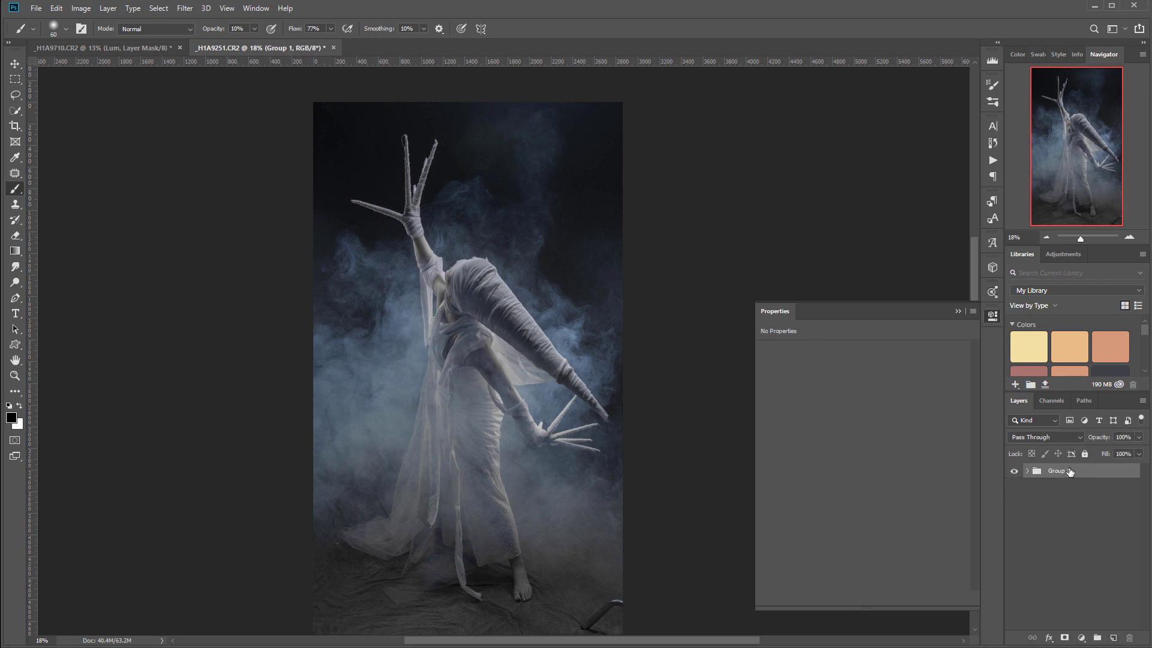
{"action": "double_click", "coordinate": [1067, 472]}
{"action": "type", "text": "model"}
{"action": "key", "text": "Return"}
Convert the model group to a smart object and place it over the forest in the _H1A9710.CR2 document.
{"action": "right_click", "coordinate": [1077, 471]}
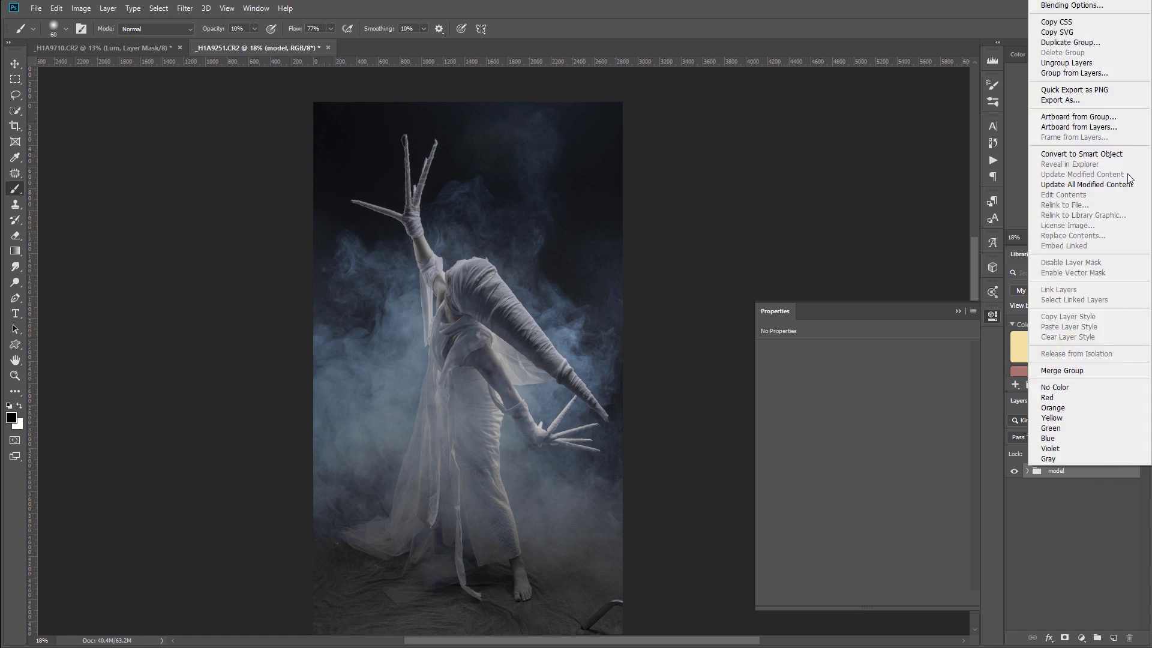
{"action": "left_click", "coordinate": [1093, 154]}
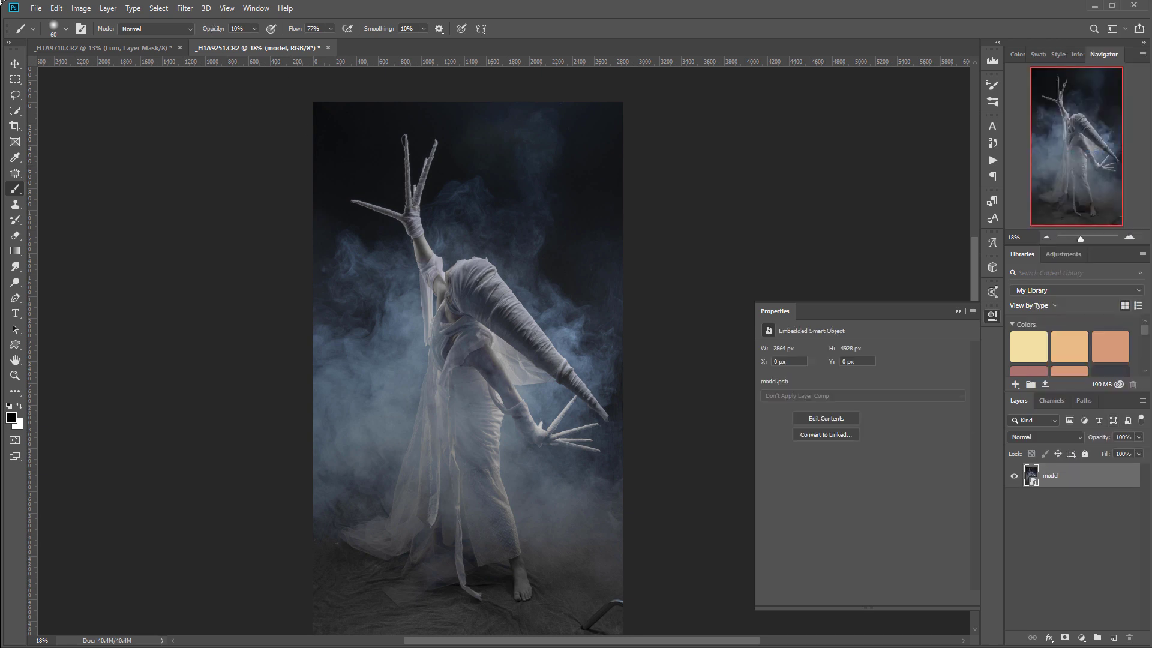
{"action": "left_click", "coordinate": [13, 64]}
{"action": "left_click_drag", "start_coordinate": [438, 287], "coordinate": [455, 334]}
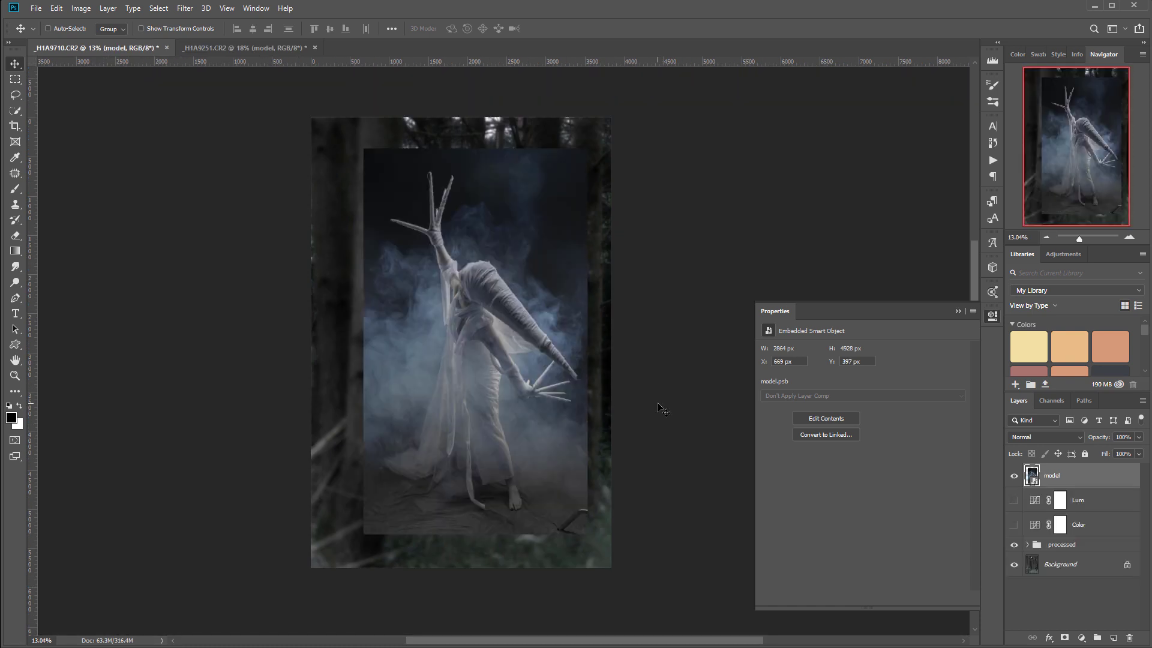
{"action": "left_click_drag", "start_coordinate": [499, 235], "coordinate": [480, 257]}
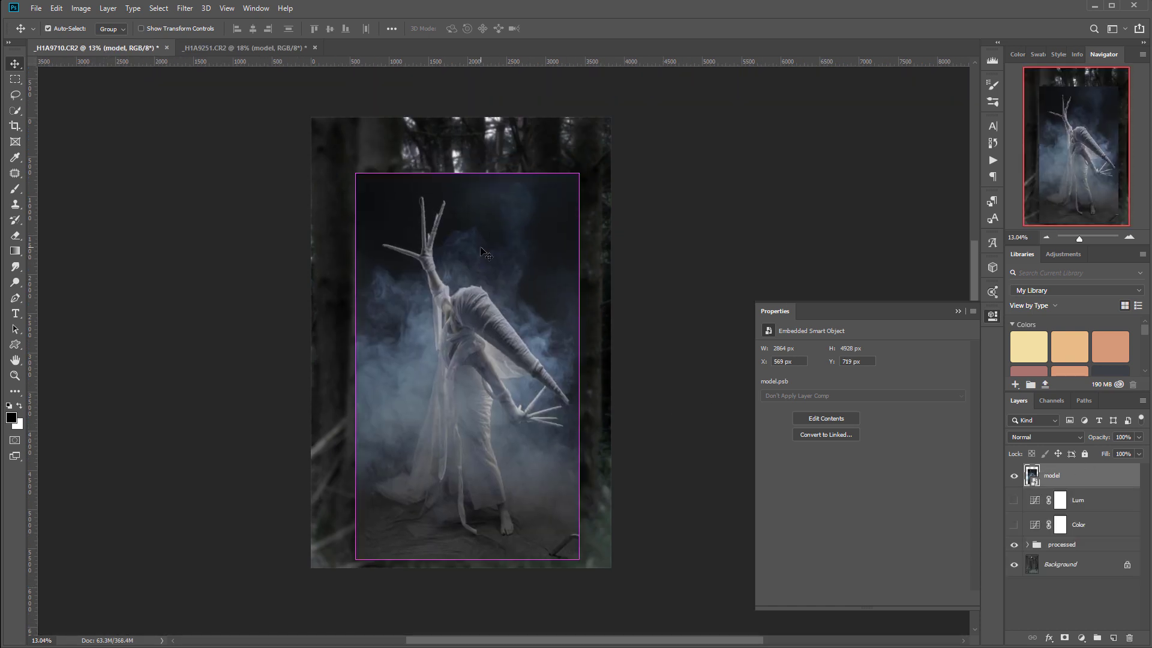
Scale the model layer to 136.73% and position it to span the forest's width with its feet below the canvas edge.
{"action": "key", "text": "ctrl+t"}
{"action": "left_click_drag", "start_coordinate": [348, 171], "coordinate": [301, 90]}
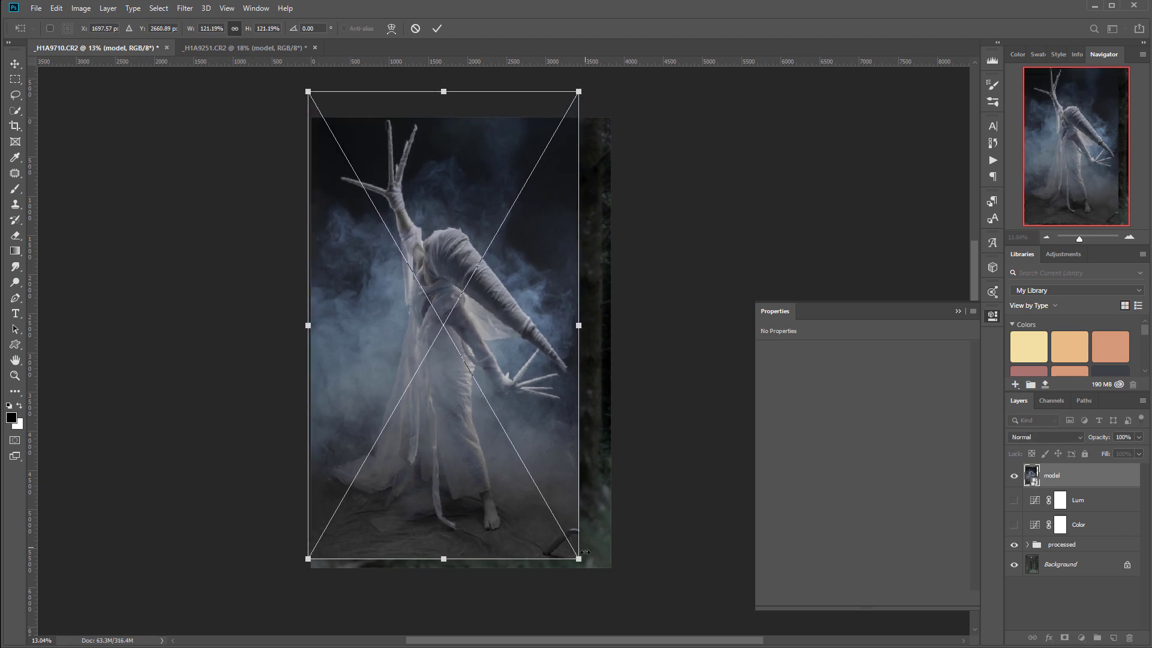
{"action": "left_click_drag", "start_coordinate": [581, 560], "coordinate": [614, 617]}
{"action": "left_click_drag", "start_coordinate": [511, 444], "coordinate": [495, 481]}
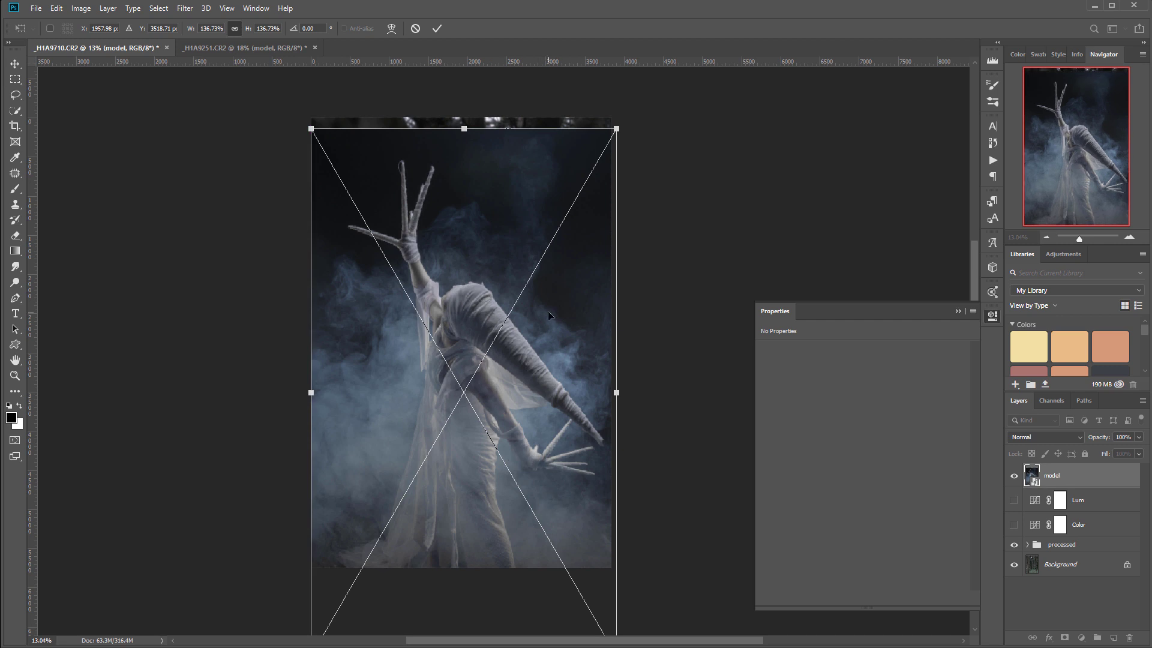
{"action": "mouse_move", "coordinate": [548, 312]}
{"action": "left_mouse_down"}
{"action": "mouse_move", "coordinate": [550, 272]}
{"action": "mouse_move", "coordinate": [551, 303]}
{"action": "left_mouse_up"}
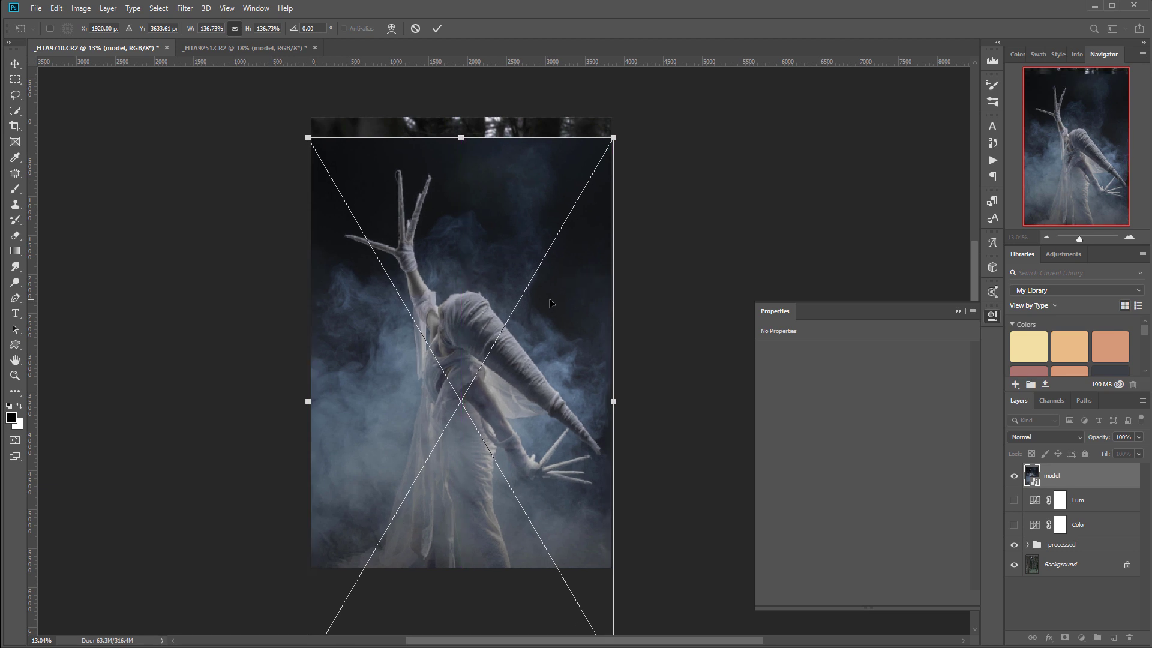
{"action": "key", "text": "Return"}
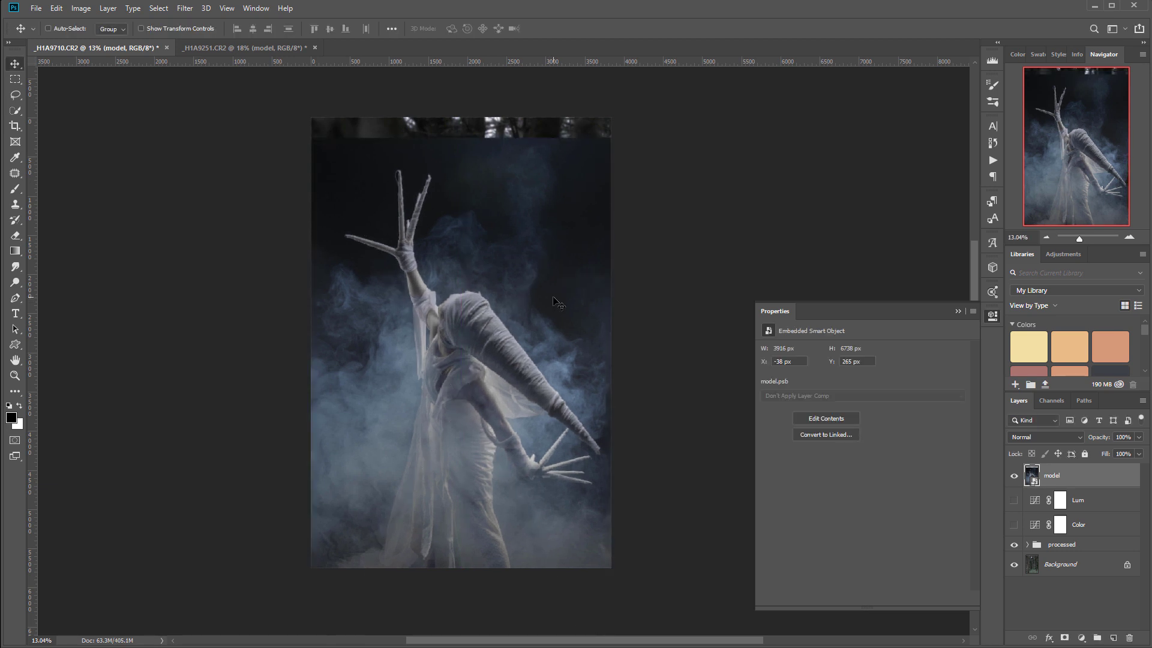
Duplicate the model layer, hide the copy and select the original model layer.
{"action": "left_click_drag", "start_coordinate": [1102, 481], "coordinate": [1112, 637]}
{"action": "left_click", "coordinate": [1014, 475]}
{"action": "left_click", "coordinate": [1130, 501]}
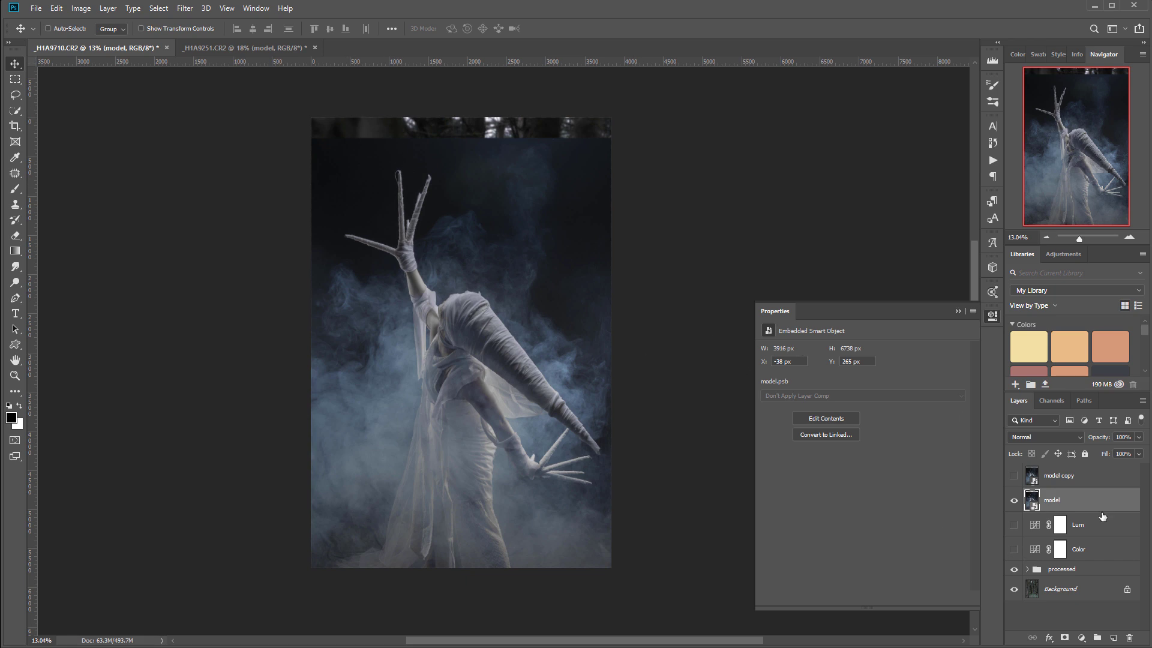
Split the black point of the model layer's This Layer Blend If range to fade out the dark studio backdrop.
{"action": "double_click", "coordinate": [1130, 501]}
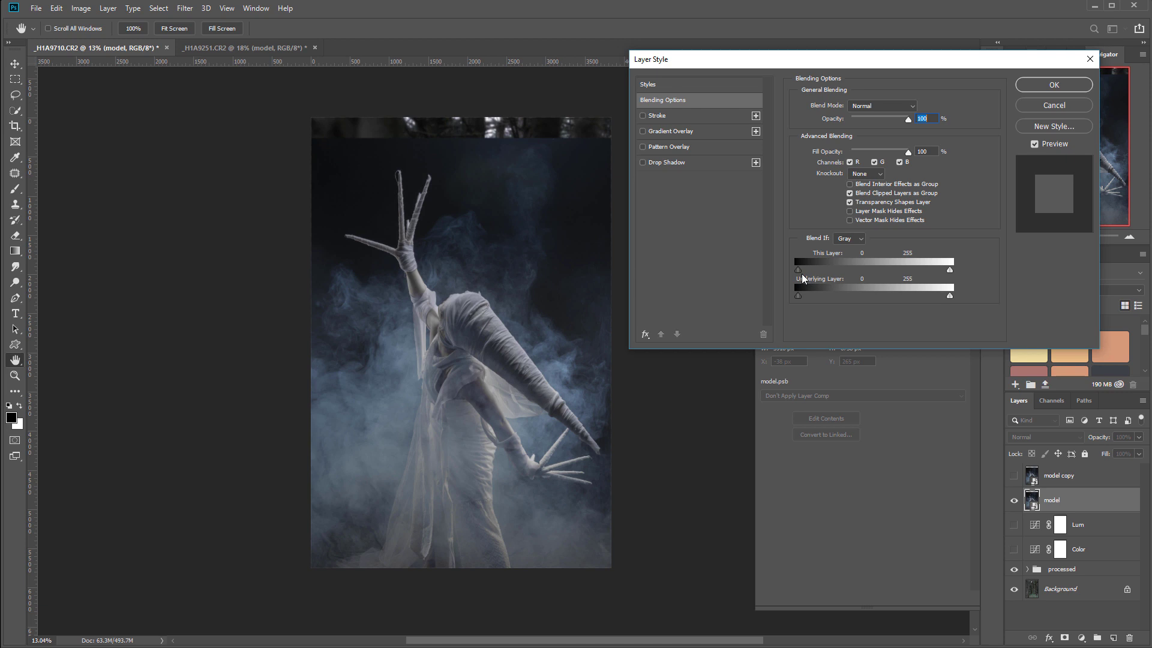
{"action": "left_click_drag", "start_coordinate": [807, 270], "coordinate": [829, 279]}
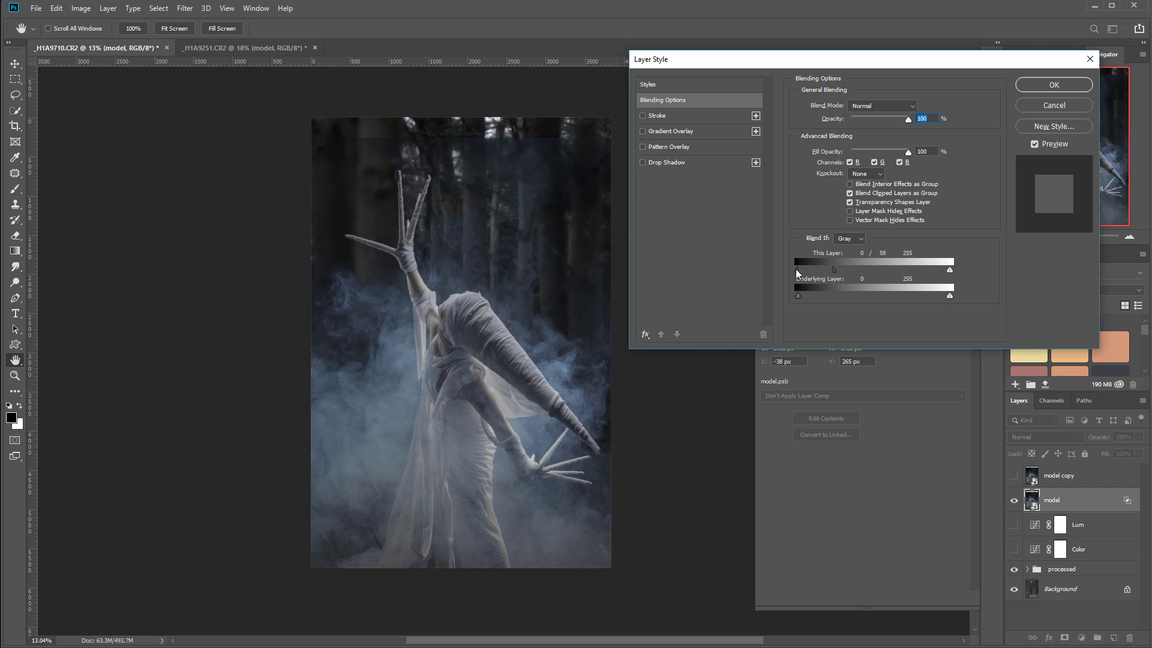
{"action": "left_click_drag", "start_coordinate": [803, 271], "coordinate": [846, 271]}
Set the model layer's blend mode to Lighten, its This Layer Blend If black point to 0/57 and its opacity to 66%.
{"action": "left_click", "coordinate": [911, 110]}
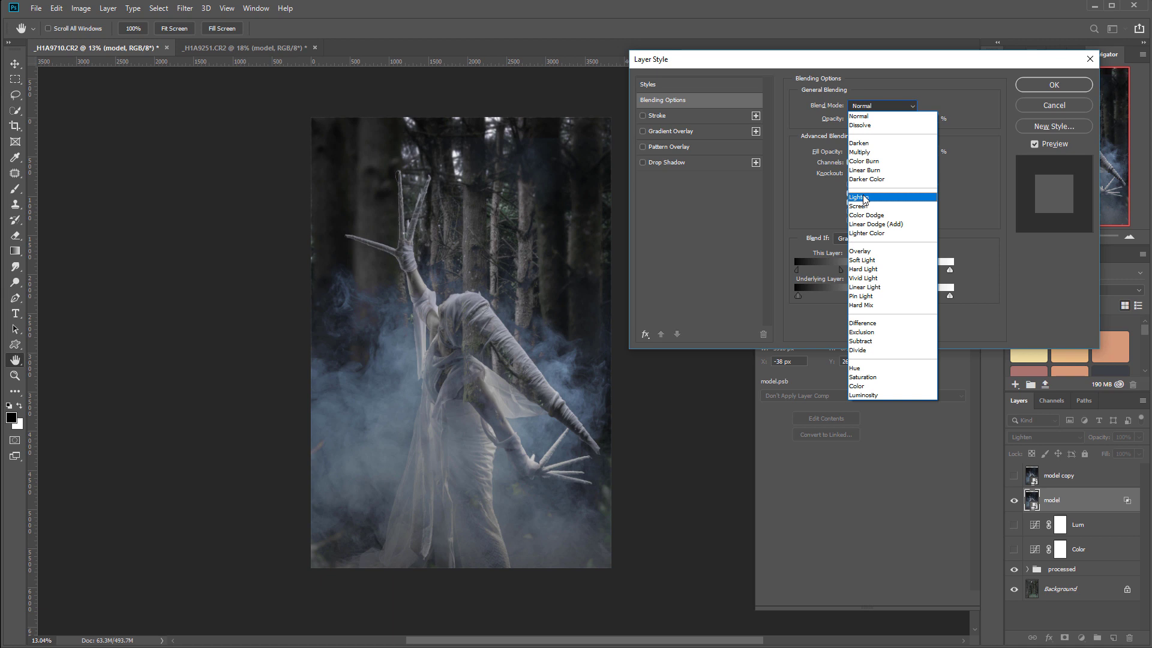
{"action": "left_click", "coordinate": [864, 199]}
{"action": "left_click_drag", "start_coordinate": [853, 271], "coordinate": [774, 264]}
{"action": "left_click_drag", "start_coordinate": [852, 270], "coordinate": [818, 271]}
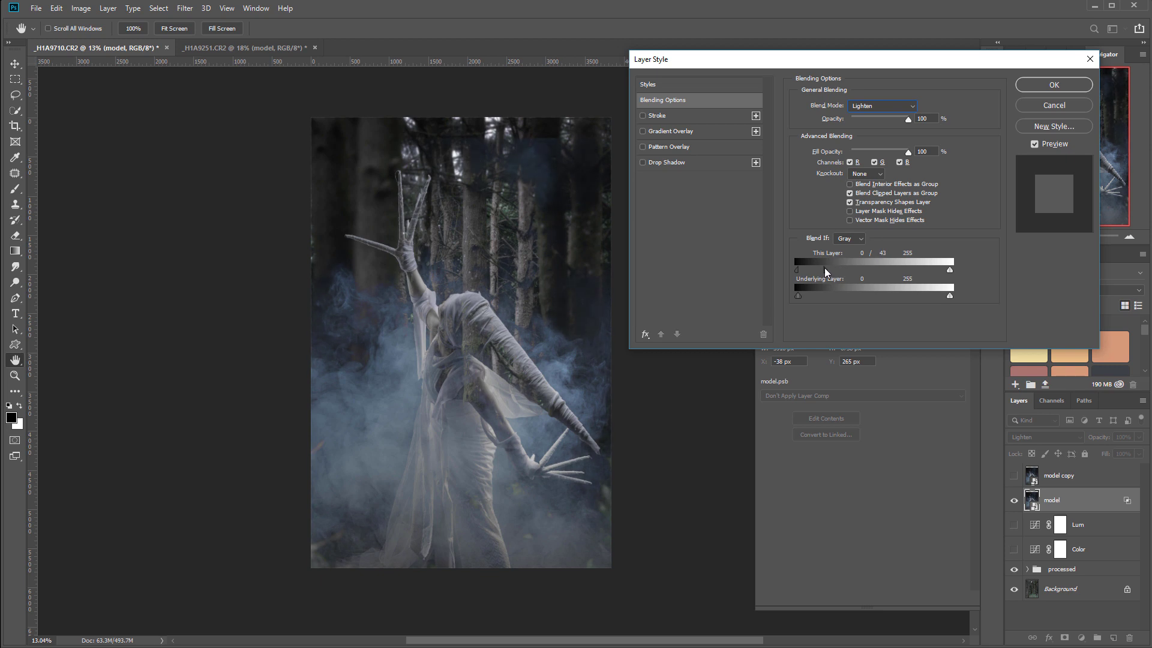
{"action": "left_click_drag", "start_coordinate": [911, 122], "coordinate": [887, 124]}
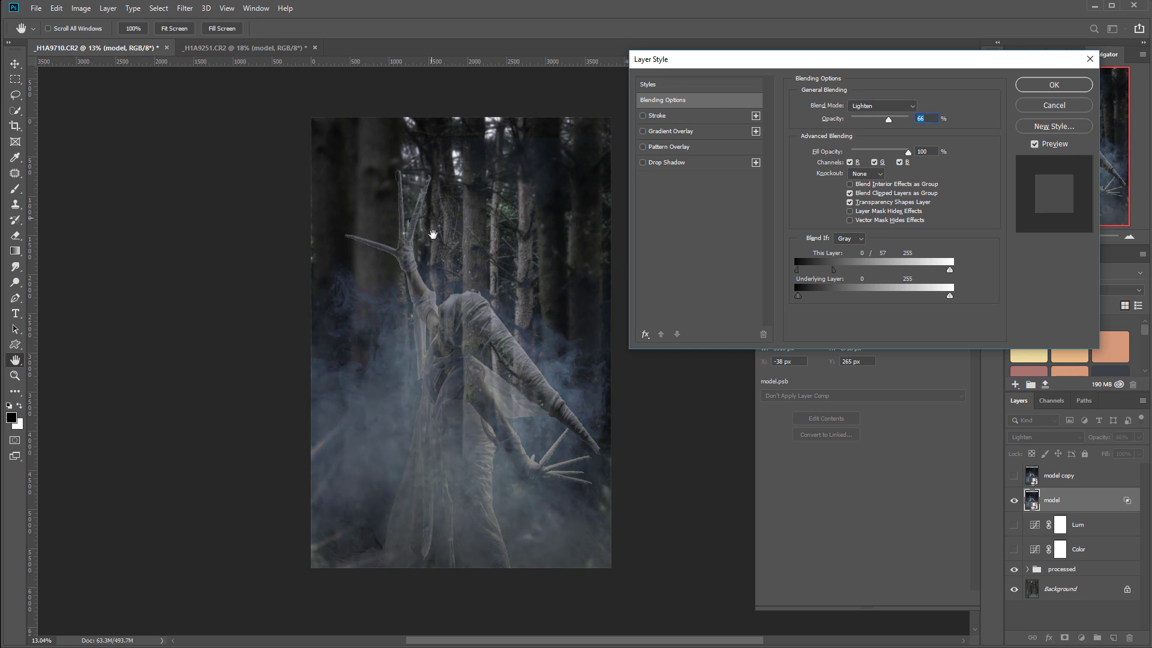
Change the model layer's blend mode to Screen, fine-tune its Blend If black point and apply the layer style.
{"action": "left_click", "coordinate": [888, 110]}
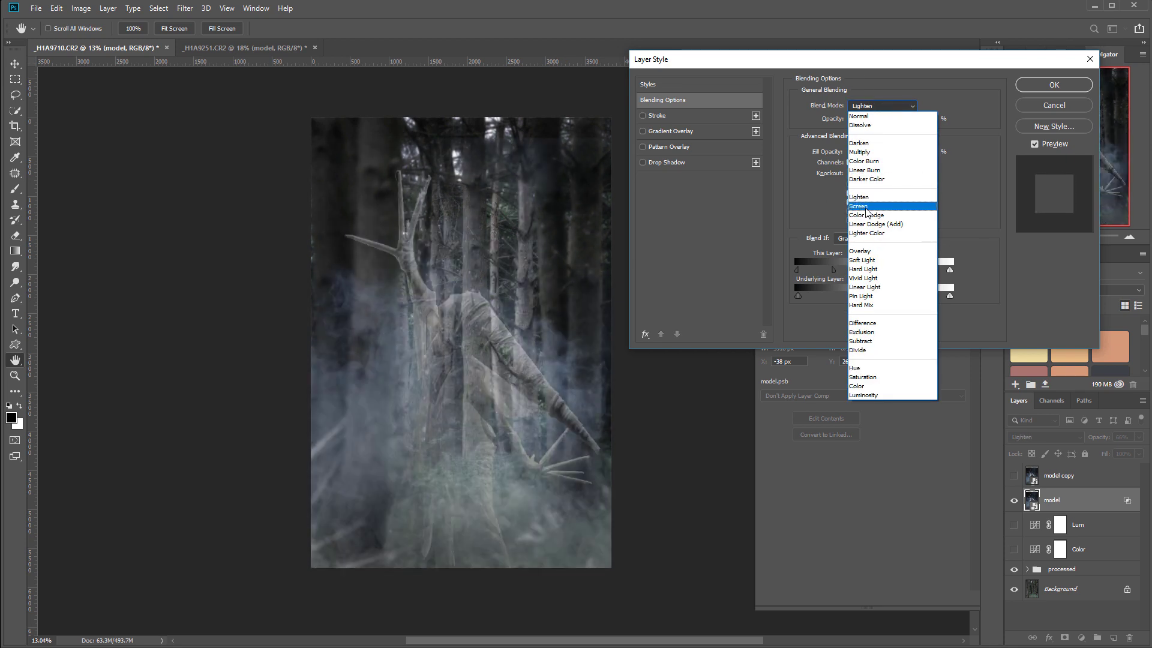
{"action": "left_click", "coordinate": [867, 207]}
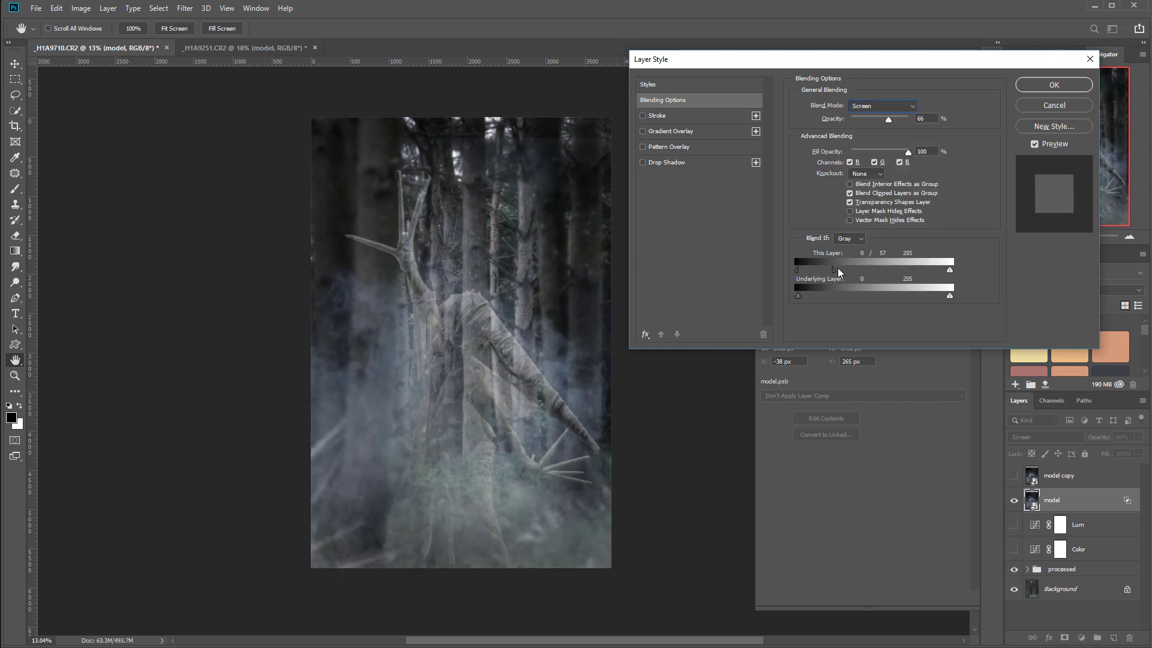
{"action": "left_click_drag", "start_coordinate": [838, 271], "coordinate": [831, 270]}
{"action": "left_click", "coordinate": [1050, 84]}
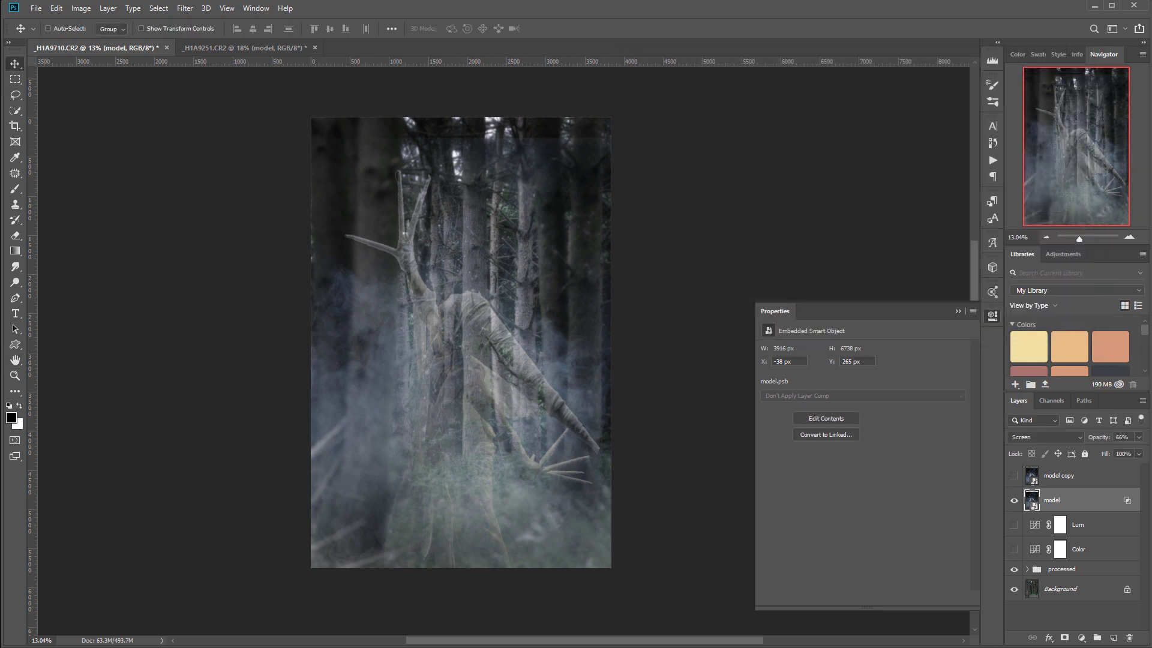
Add a layer mask to the model layer and choose the Brush with black as the foreground colour.
{"action": "left_click", "coordinate": [1064, 638]}
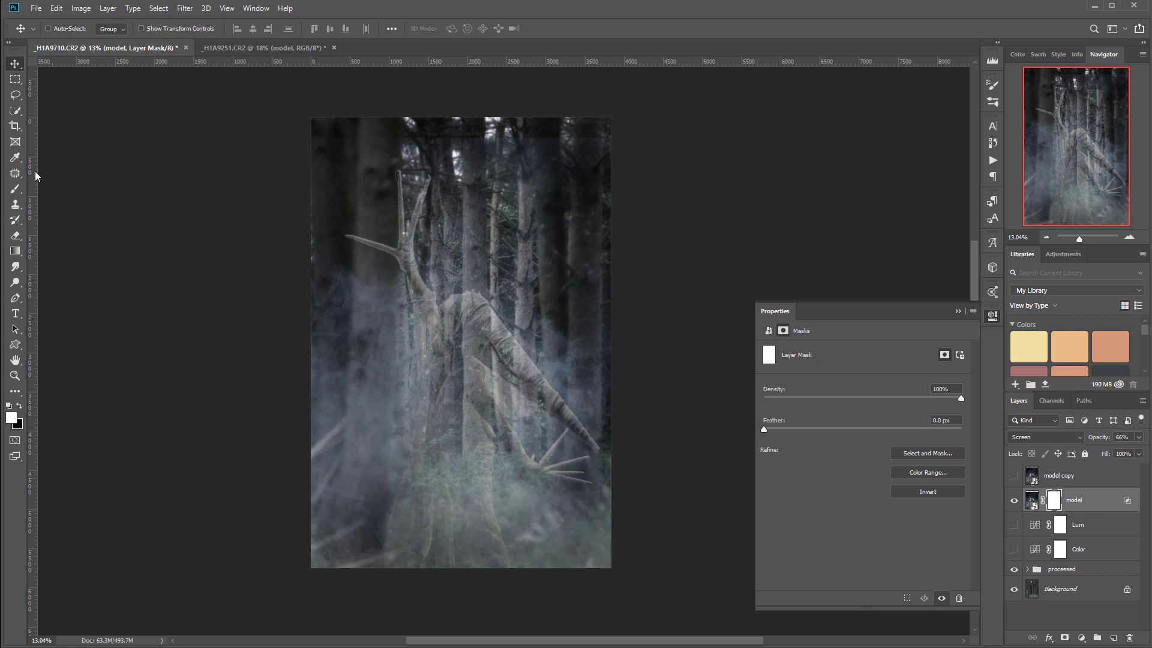
{"action": "left_click", "coordinate": [15, 188]}
{"action": "key", "text": "x"}
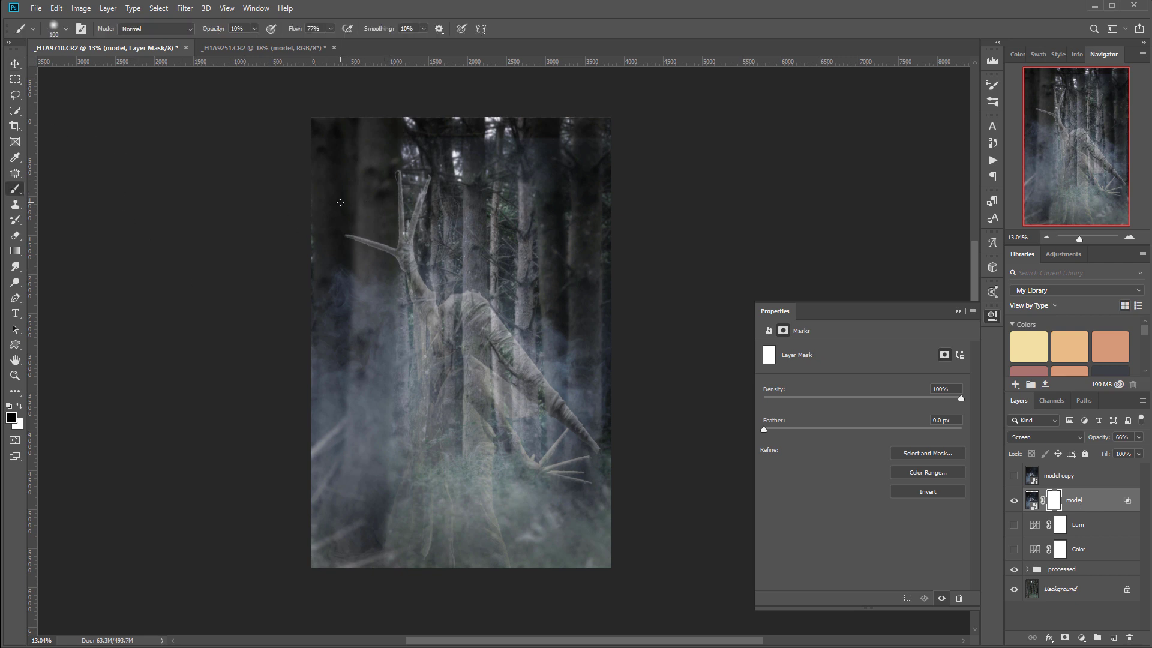
Paint black along the top of the model layer's mask with a 700 px brush at 100% opacity to hide the photo's edge.
{"action": "key", "text": "bracketright"}
{"action": "key", "text": "bracketright"}
{"action": "key", "text": "bracketright"}
{"action": "key", "text": "bracketright"}
{"action": "key", "text": "bracketright"}
{"action": "key", "text": "0"}
{"action": "scroll", "coordinate": [499, 238], "scroll_direction": "up", "scroll_amount": 3}
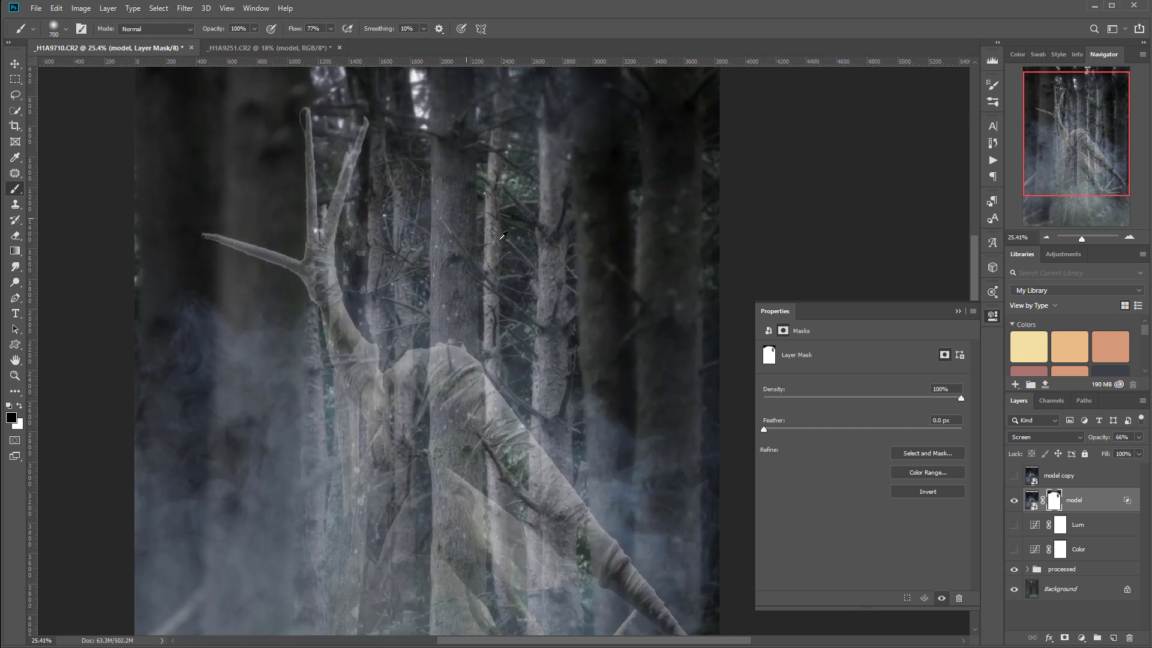
Softly fade the smoke near the picture's edges on the model layer's mask, using the black brush at 10% opacity.
{"action": "key", "text": "1"}
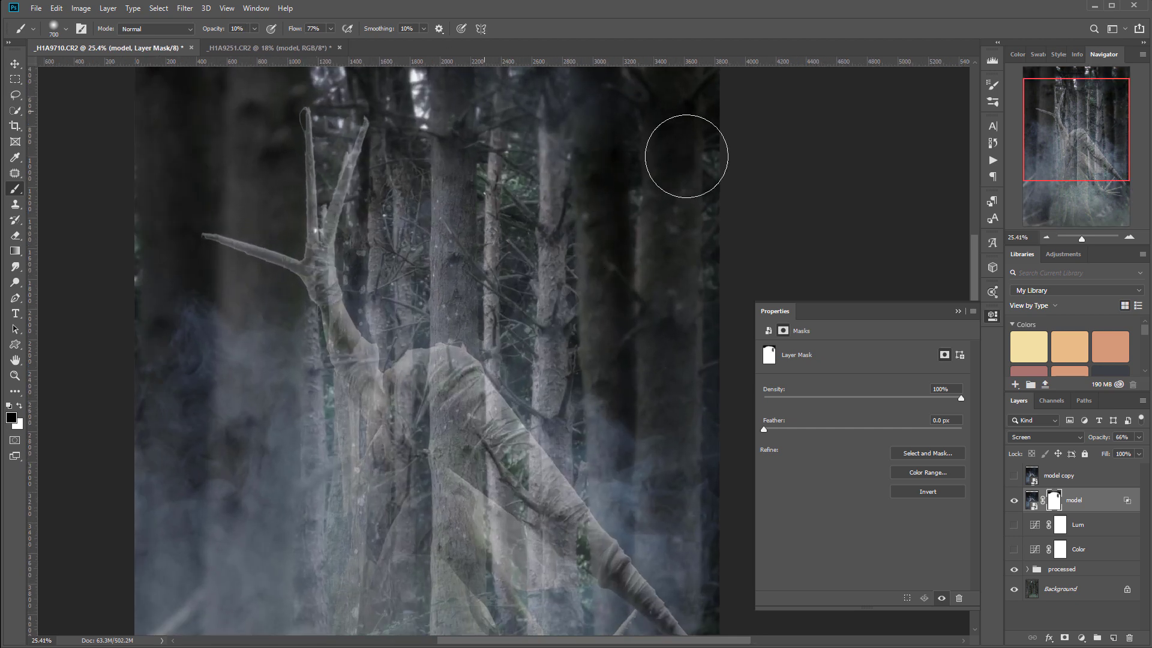
{"action": "left_click_drag", "start_coordinate": [475, 296], "coordinate": [599, 358]}
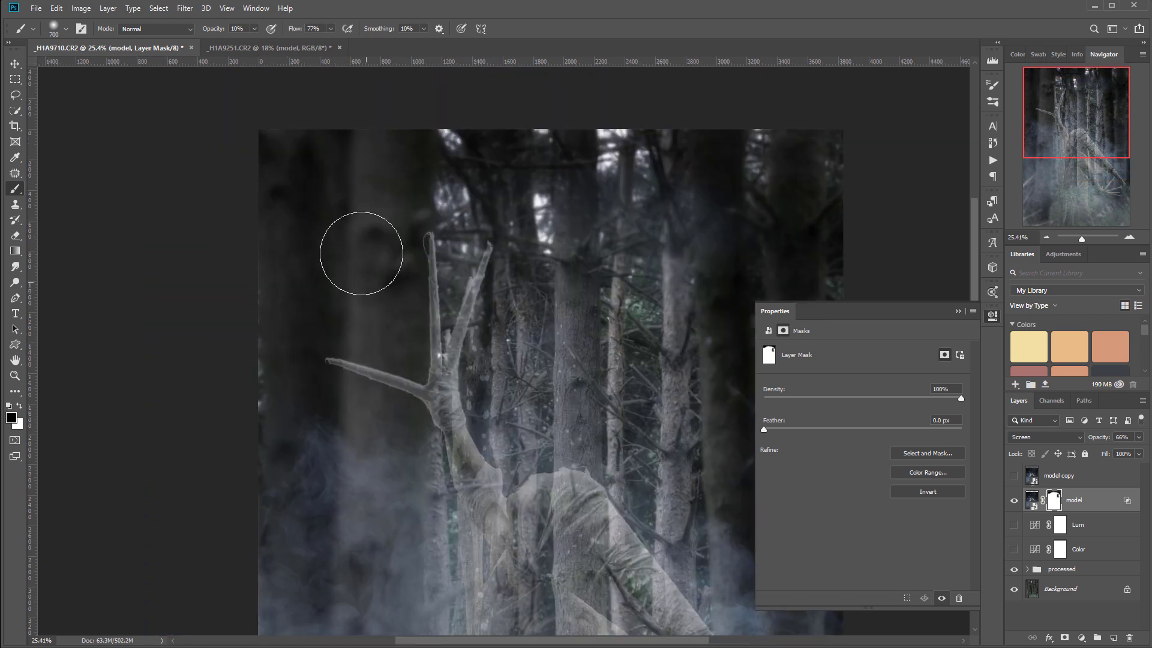
{"action": "scroll", "coordinate": [728, 149], "scroll_direction": "down", "scroll_amount": 5}
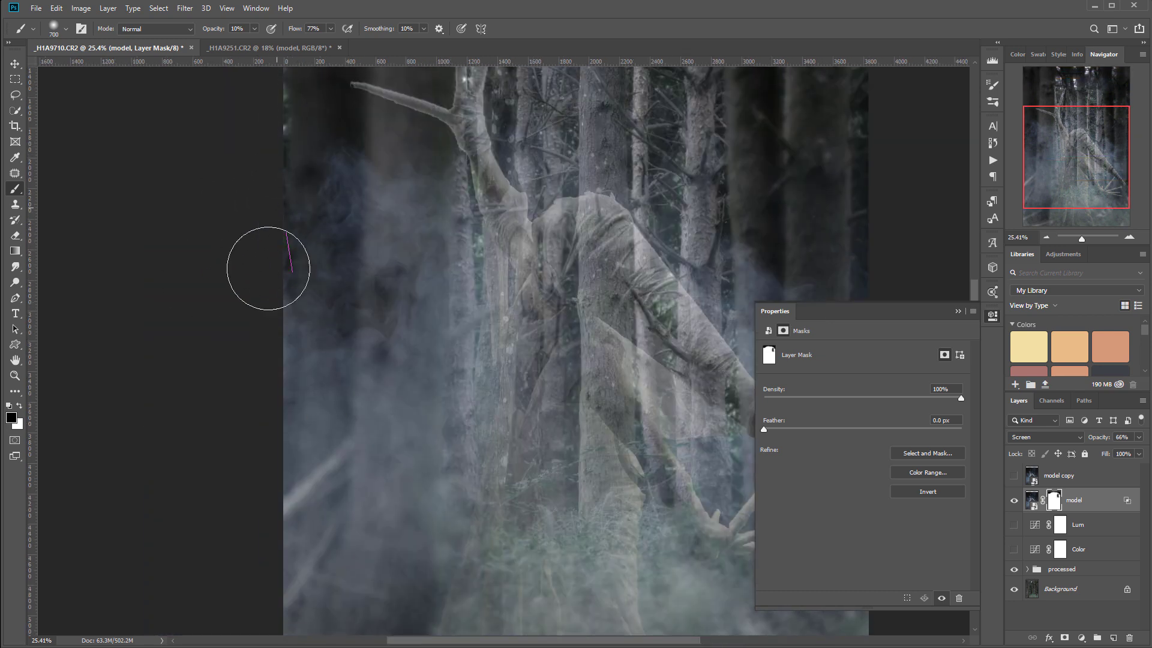
{"action": "left_click_drag", "start_coordinate": [245, 378], "coordinate": [310, 205]}
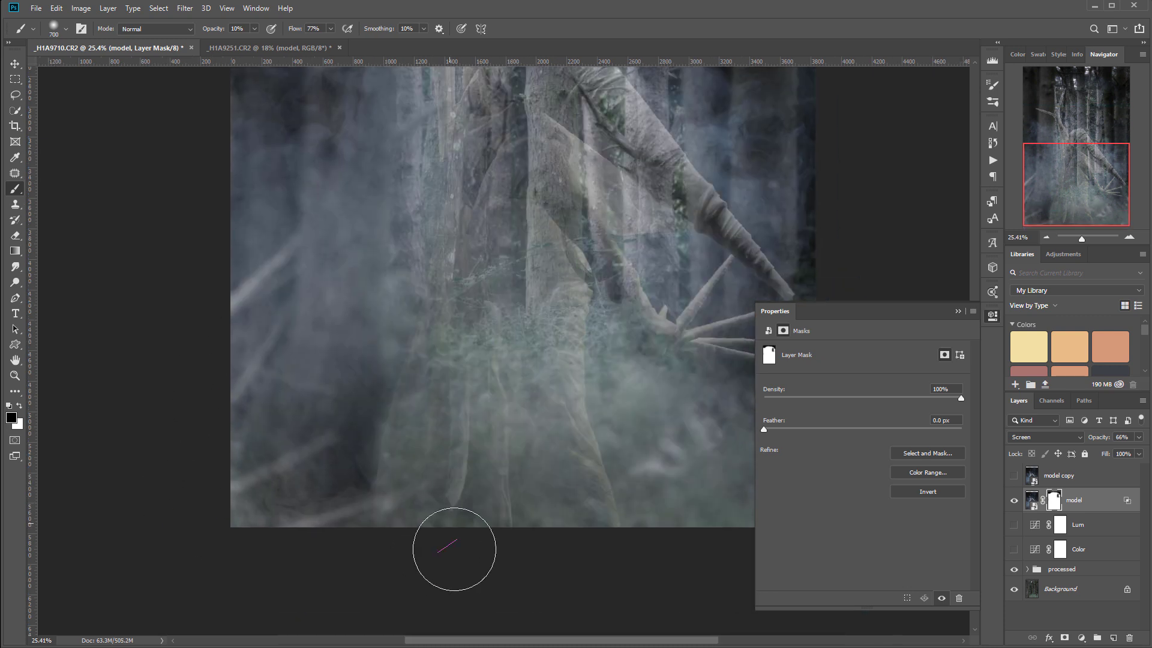
{"action": "left_click_drag", "start_coordinate": [604, 438], "coordinate": [431, 476]}
{"action": "left_click_drag", "start_coordinate": [637, 237], "coordinate": [646, 415]}
{"action": "left_click_drag", "start_coordinate": [664, 232], "coordinate": [539, 348]}
{"action": "mouse_move", "coordinate": [277, 361]}
{"action": "left_mouse_down"}
{"action": "mouse_move", "coordinate": [258, 226]}
{"action": "mouse_move", "coordinate": [330, 282]}
{"action": "mouse_move", "coordinate": [283, 391]}
{"action": "mouse_move", "coordinate": [232, 220]}
{"action": "left_mouse_up"}
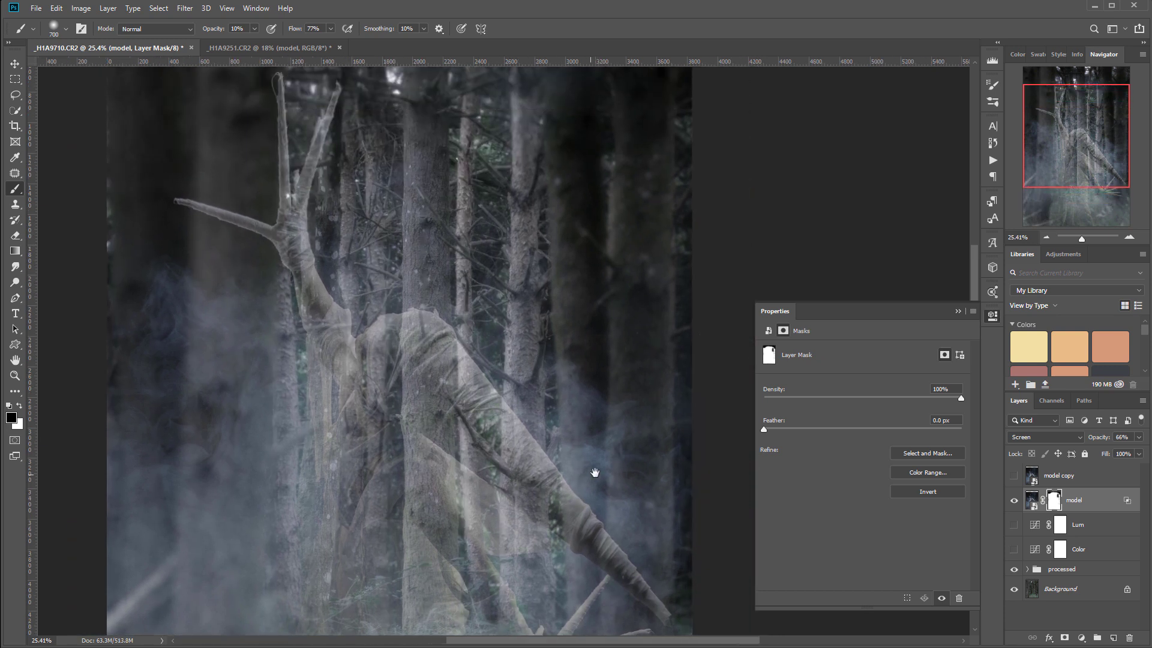
{"action": "left_click_drag", "start_coordinate": [588, 462], "coordinate": [596, 326]}
Show the model copy layer and add a layer mask inverted to black, with white as the foreground colour.
{"action": "left_click", "coordinate": [1092, 471]}
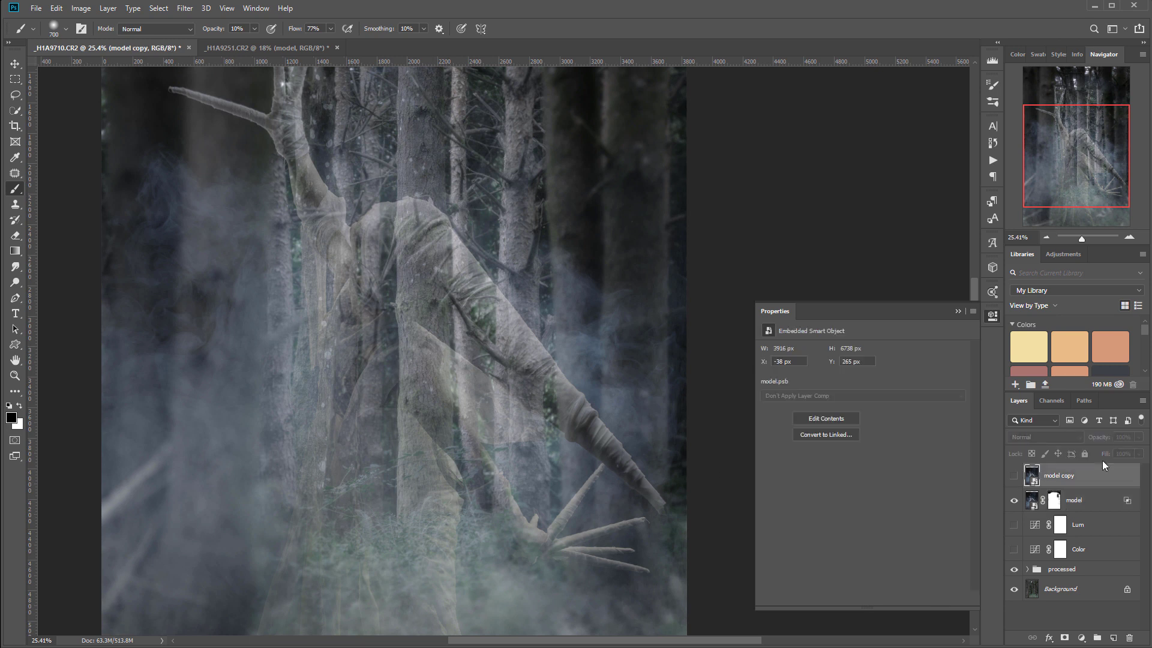
{"action": "left_click", "coordinate": [1013, 476]}
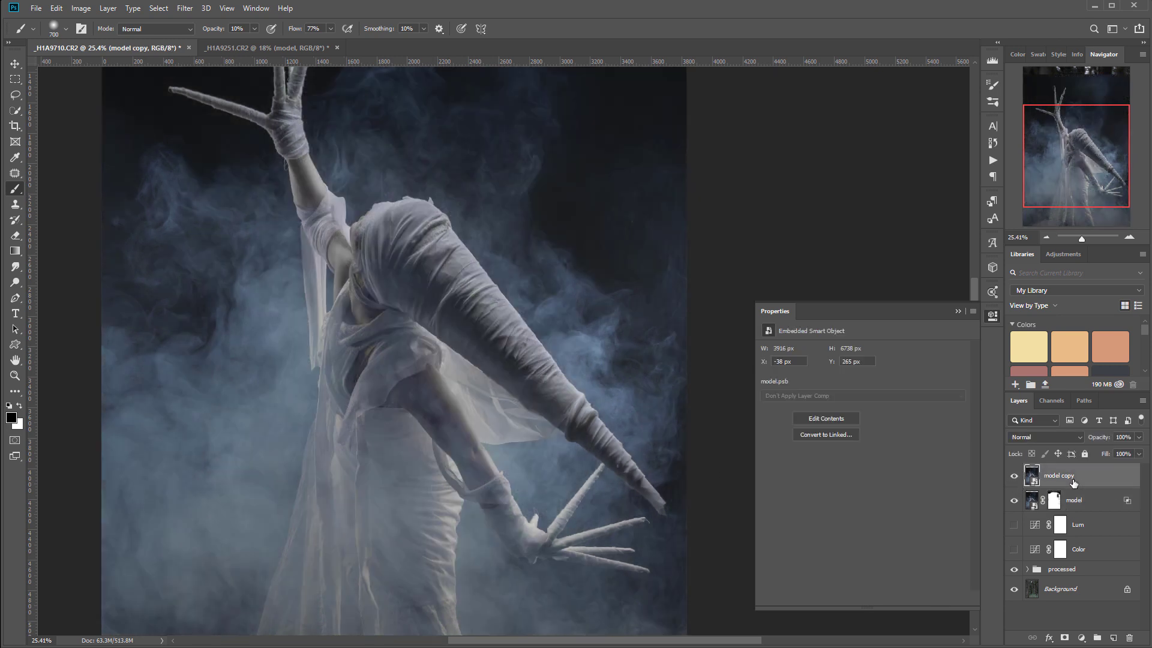
{"action": "left_click", "coordinate": [1065, 638]}
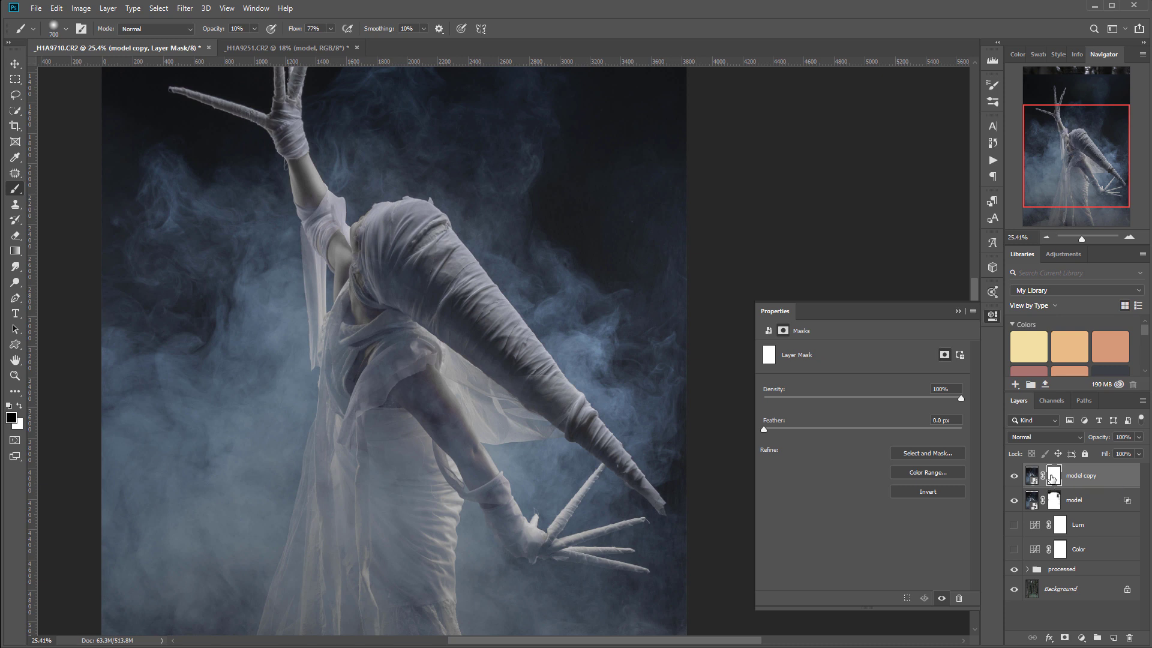
{"action": "key", "text": "ctrl+i"}
{"action": "key", "text": "x"}
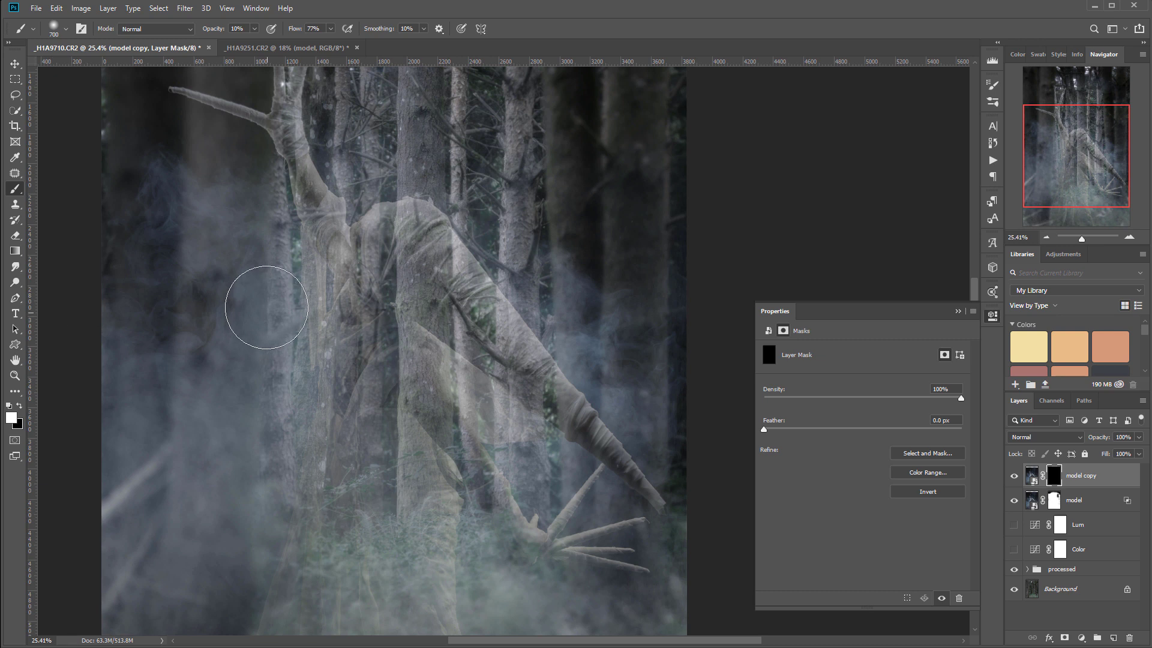
Paint white over the cone-shaped wrapped head on the model copy mask with a 200 px brush at 50% opacity.
{"action": "key", "text": "bracketleft"}
{"action": "key", "text": "bracketleft"}
{"action": "key", "text": "bracketleft"}
{"action": "key", "text": "5"}
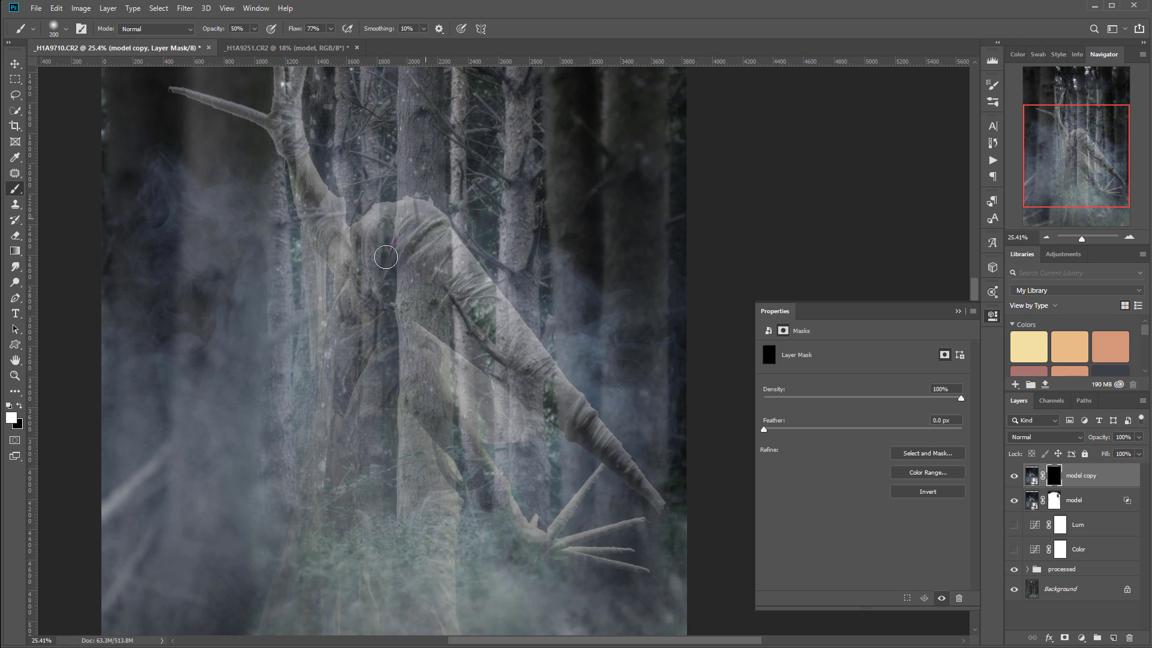
{"action": "mouse_move", "coordinate": [362, 235]}
{"action": "left_mouse_down"}
{"action": "mouse_move", "coordinate": [372, 219]}
{"action": "mouse_move", "coordinate": [422, 225]}
{"action": "mouse_move", "coordinate": [446, 286]}
{"action": "mouse_move", "coordinate": [473, 308]}
{"action": "mouse_move", "coordinate": [462, 281]}
{"action": "mouse_move", "coordinate": [485, 322]}
{"action": "mouse_move", "coordinate": [467, 298]}
{"action": "mouse_move", "coordinate": [471, 318]}
{"action": "mouse_move", "coordinate": [476, 305]}
{"action": "mouse_move", "coordinate": [390, 290]}
{"action": "mouse_move", "coordinate": [523, 353]}
{"action": "mouse_move", "coordinate": [513, 331]}
{"action": "mouse_move", "coordinate": [499, 342]}
{"action": "mouse_move", "coordinate": [532, 392]}
{"action": "mouse_move", "coordinate": [587, 439]}
{"action": "mouse_move", "coordinate": [577, 407]}
{"action": "mouse_move", "coordinate": [624, 484]}
{"action": "mouse_move", "coordinate": [666, 488]}
{"action": "mouse_move", "coordinate": [605, 464]}
{"action": "left_mouse_up"}
Reveal the figure's shoulder, lowered arm and hand on the model copy mask at 100% opacity, reducing the brush to 60 px for the hand.
{"action": "key", "text": "0"}
{"action": "key", "text": "bracketleft"}
{"action": "key", "text": "bracketleft"}
{"action": "key", "text": "bracketleft"}
{"action": "key", "text": "bracketleft"}
{"action": "key", "text": "bracketright"}
{"action": "key", "text": "bracketright"}
{"action": "key", "text": "bracketright"}
{"action": "mouse_move", "coordinate": [399, 264]}
{"action": "left_mouse_down"}
{"action": "mouse_move", "coordinate": [306, 214]}
{"action": "mouse_move", "coordinate": [336, 217]}
{"action": "mouse_move", "coordinate": [331, 235]}
{"action": "mouse_move", "coordinate": [349, 246]}
{"action": "mouse_move", "coordinate": [378, 304]}
{"action": "mouse_move", "coordinate": [361, 283]}
{"action": "mouse_move", "coordinate": [342, 315]}
{"action": "mouse_move", "coordinate": [343, 260]}
{"action": "mouse_move", "coordinate": [348, 342]}
{"action": "mouse_move", "coordinate": [377, 301]}
{"action": "mouse_move", "coordinate": [372, 281]}
{"action": "mouse_move", "coordinate": [409, 356]}
{"action": "mouse_move", "coordinate": [427, 336]}
{"action": "mouse_move", "coordinate": [421, 373]}
{"action": "mouse_move", "coordinate": [396, 380]}
{"action": "mouse_move", "coordinate": [421, 379]}
{"action": "mouse_move", "coordinate": [449, 431]}
{"action": "mouse_move", "coordinate": [418, 357]}
{"action": "left_mouse_up"}
{"action": "mouse_move", "coordinate": [432, 356]}
{"action": "left_mouse_down"}
{"action": "mouse_move", "coordinate": [442, 432]}
{"action": "mouse_move", "coordinate": [399, 378]}
{"action": "mouse_move", "coordinate": [485, 468]}
{"action": "mouse_move", "coordinate": [476, 454]}
{"action": "mouse_move", "coordinate": [531, 544]}
{"action": "left_mouse_up"}
{"action": "key", "text": "bracketleft"}
{"action": "key", "text": "bracketleft"}
{"action": "key", "text": "bracketleft"}
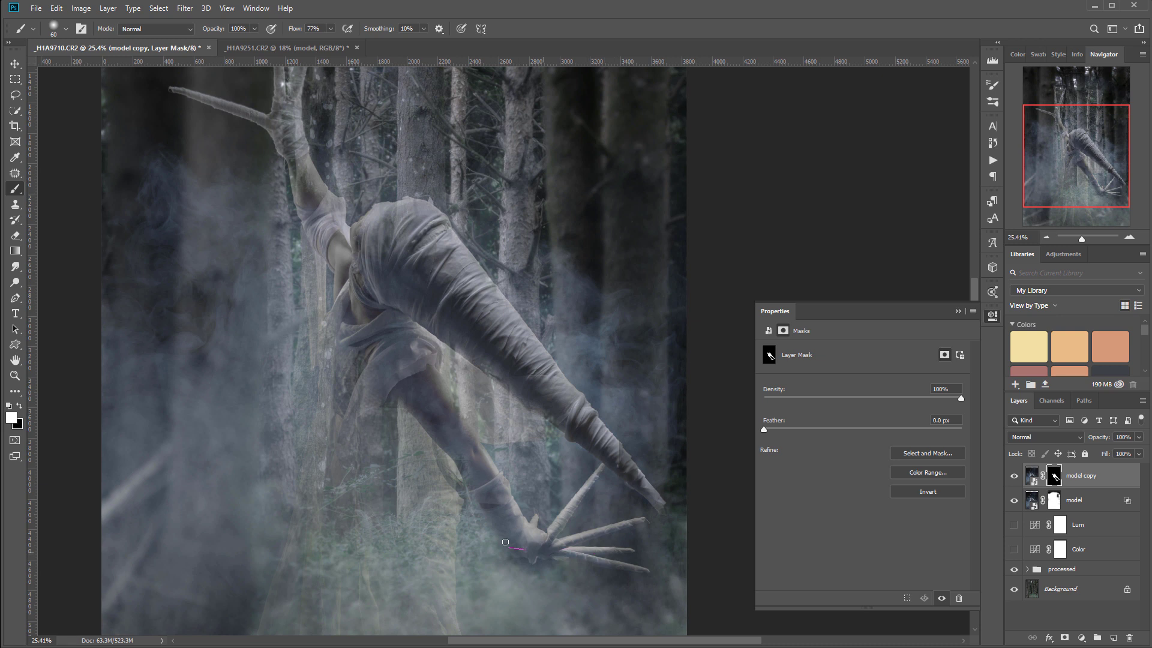
Reveal the figure's torso and wrapped skirt on the model copy mask with a 250 px white brush.
{"action": "key", "text": "bracketright"}
{"action": "key", "text": "bracketright"}
{"action": "key", "text": "bracketright"}
{"action": "key", "text": "bracketright"}
{"action": "key", "text": "bracketright"}
{"action": "key", "text": "bracketright"}
{"action": "mouse_move", "coordinate": [349, 336]}
{"action": "left_mouse_down"}
{"action": "mouse_move", "coordinate": [367, 450]}
{"action": "mouse_move", "coordinate": [400, 419]}
{"action": "mouse_move", "coordinate": [386, 449]}
{"action": "mouse_move", "coordinate": [429, 483]}
{"action": "mouse_move", "coordinate": [429, 432]}
{"action": "mouse_move", "coordinate": [407, 553]}
{"action": "mouse_move", "coordinate": [423, 518]}
{"action": "mouse_move", "coordinate": [440, 608]}
{"action": "mouse_move", "coordinate": [441, 501]}
{"action": "mouse_move", "coordinate": [425, 564]}
{"action": "mouse_move", "coordinate": [419, 618]}
{"action": "left_mouse_up"}
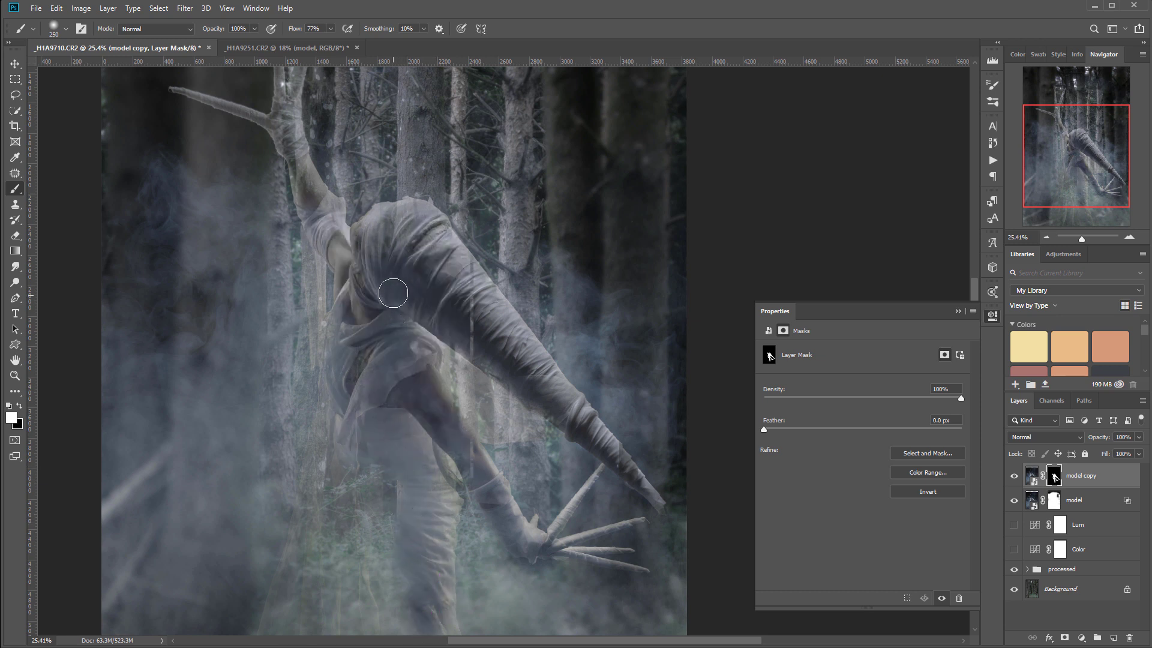
Reveal the long twig-like fingers of the raised hand on the model copy mask with a 45 px white brush.
{"action": "left_click_drag", "start_coordinate": [289, 217], "coordinate": [421, 299]}
{"action": "key", "text": "bracketleft"}
{"action": "key", "text": "bracketleft"}
{"action": "key", "text": "bracketleft"}
{"action": "key", "text": "bracketleft"}
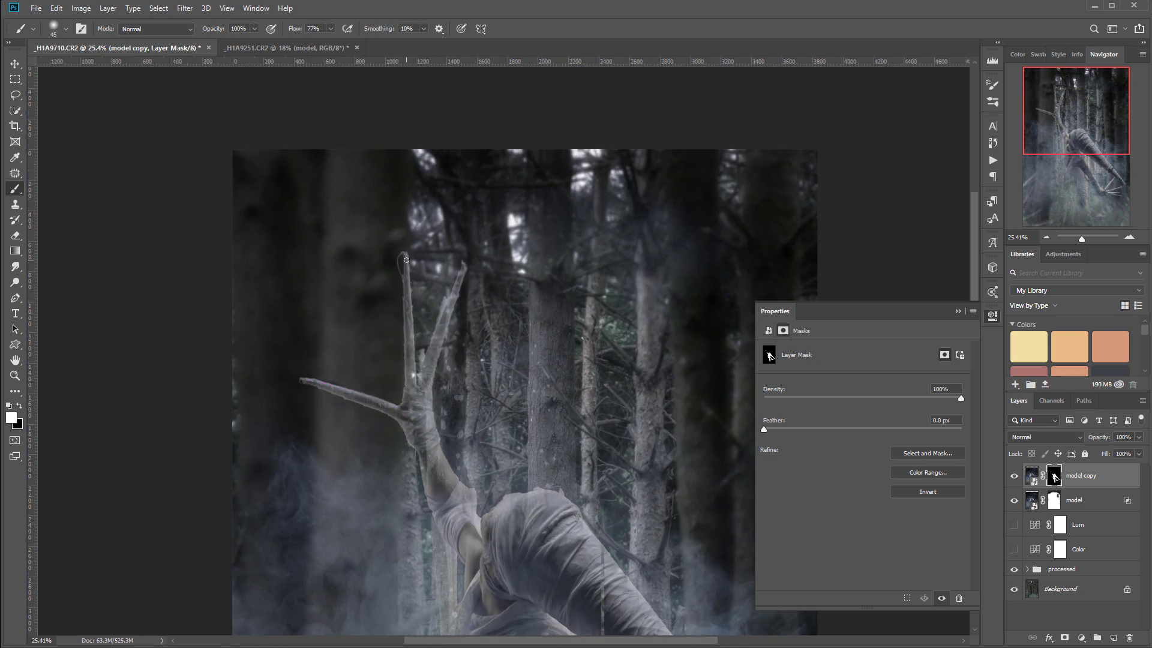
{"action": "left_click_drag", "start_coordinate": [408, 311], "coordinate": [412, 418]}
{"action": "left_click_drag", "start_coordinate": [447, 306], "coordinate": [435, 354]}
{"action": "left_click_drag", "start_coordinate": [449, 305], "coordinate": [427, 334]}
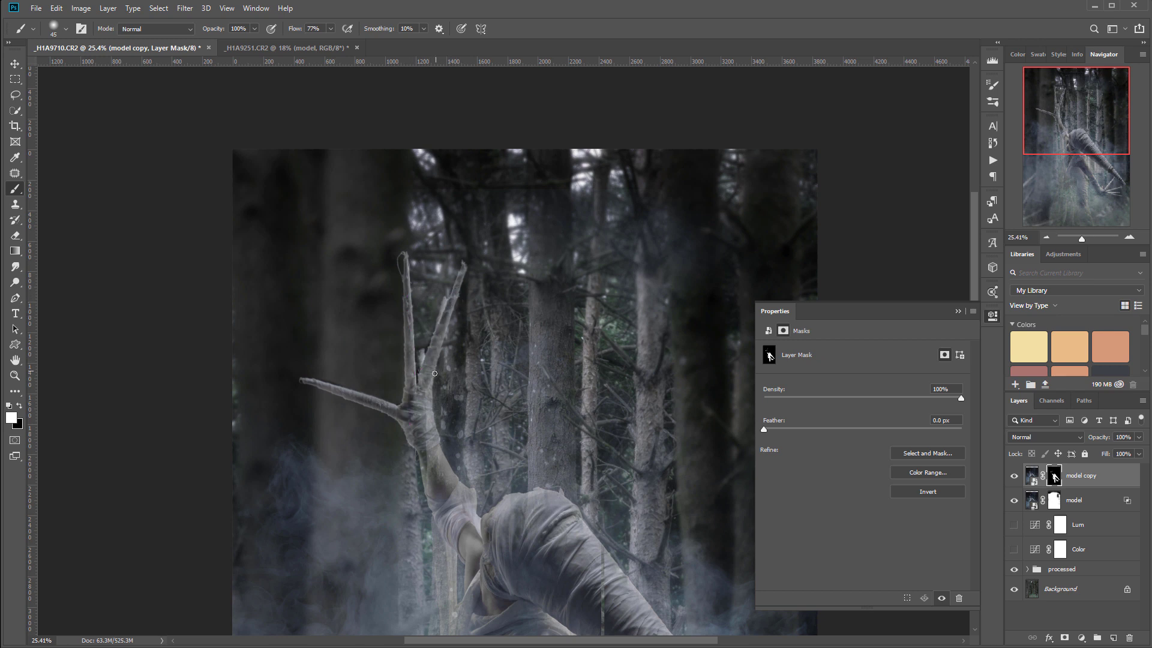
Reveal the raised hand's wrist, the forearm and the shoulder area on the model copy mask with a 150 px white brush.
{"action": "key", "text": "bracketright"}
{"action": "key", "text": "bracketright"}
{"action": "key", "text": "bracketright"}
{"action": "key", "text": "bracketright"}
{"action": "mouse_move", "coordinate": [421, 401]}
{"action": "left_mouse_down"}
{"action": "mouse_move", "coordinate": [436, 470]}
{"action": "mouse_move", "coordinate": [427, 444]}
{"action": "mouse_move", "coordinate": [426, 471]}
{"action": "mouse_move", "coordinate": [430, 454]}
{"action": "mouse_move", "coordinate": [462, 498]}
{"action": "mouse_move", "coordinate": [467, 512]}
{"action": "mouse_move", "coordinate": [441, 508]}
{"action": "mouse_move", "coordinate": [482, 575]}
{"action": "mouse_move", "coordinate": [547, 442]}
{"action": "mouse_move", "coordinate": [522, 360]}
{"action": "left_mouse_up"}
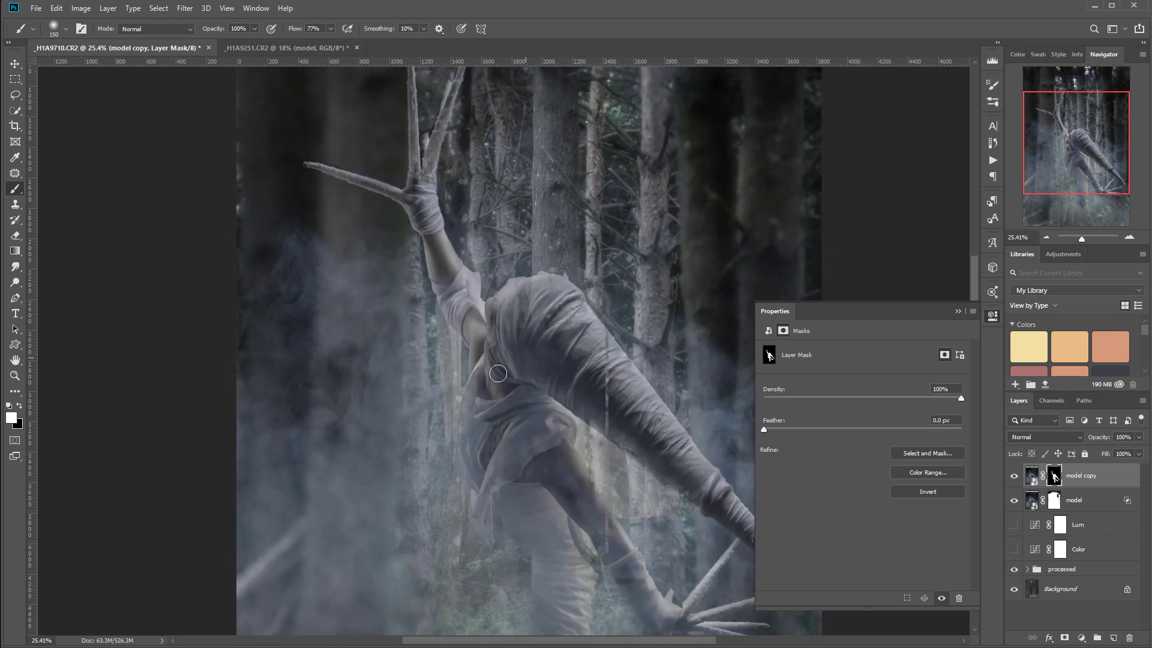
{"action": "mouse_move", "coordinate": [469, 403]}
{"action": "left_mouse_down"}
{"action": "mouse_move", "coordinate": [469, 548]}
{"action": "mouse_move", "coordinate": [493, 491]}
{"action": "mouse_move", "coordinate": [529, 529]}
{"action": "mouse_move", "coordinate": [527, 308]}
{"action": "mouse_move", "coordinate": [514, 514]}
{"action": "mouse_move", "coordinate": [501, 368]}
{"action": "mouse_move", "coordinate": [481, 475]}
{"action": "mouse_move", "coordinate": [398, 578]}
{"action": "mouse_move", "coordinate": [522, 522]}
{"action": "mouse_move", "coordinate": [560, 617]}
{"action": "mouse_move", "coordinate": [548, 354]}
{"action": "left_mouse_up"}
Gently bring back the sheer fabric and dress on the model copy mask with a 600 px white brush at 10% opacity.
{"action": "key", "text": "bracketright"}
{"action": "key", "text": "bracketright"}
{"action": "key", "text": "bracketright"}
{"action": "key", "text": "bracketright"}
{"action": "key", "text": "bracketright"}
{"action": "key", "text": "bracketright"}
{"action": "key", "text": "bracketright"}
{"action": "key", "text": "1"}
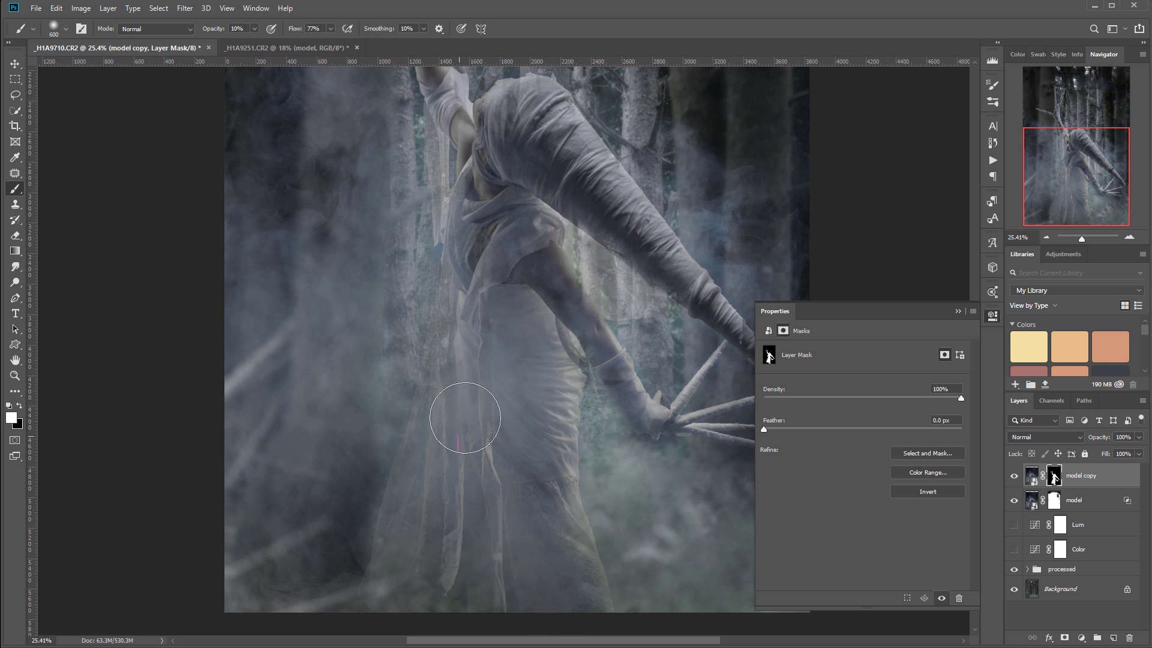
{"action": "scroll", "coordinate": [520, 265], "scroll_direction": "up", "scroll_amount": 5}
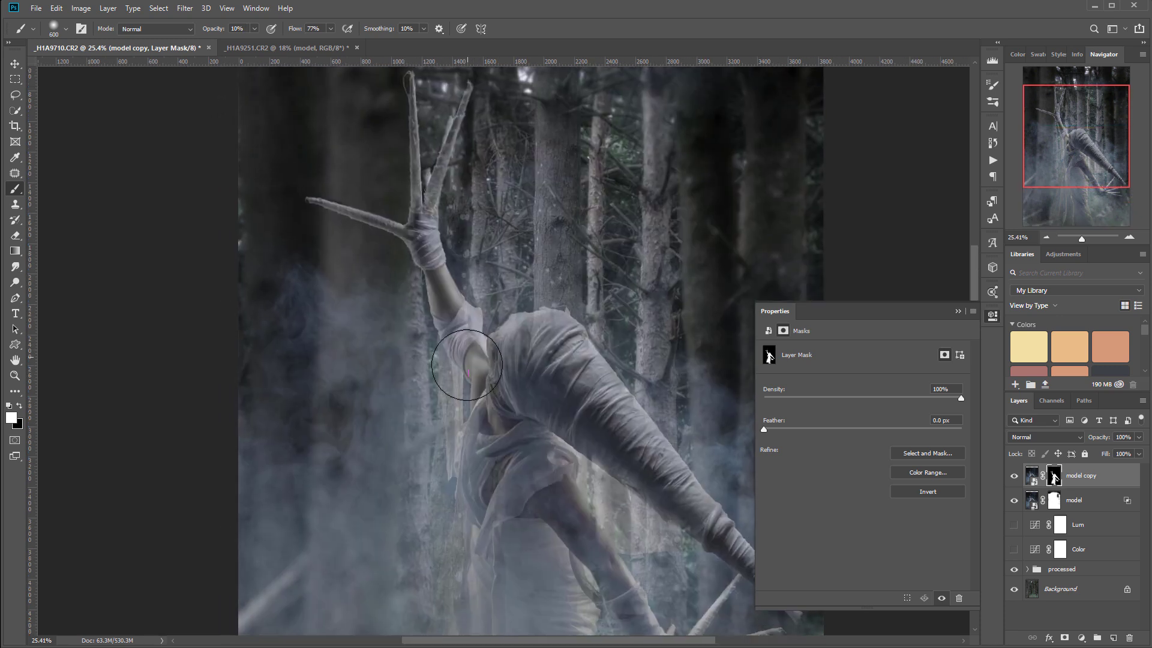
{"action": "left_click_drag", "start_coordinate": [561, 489], "coordinate": [522, 300]}
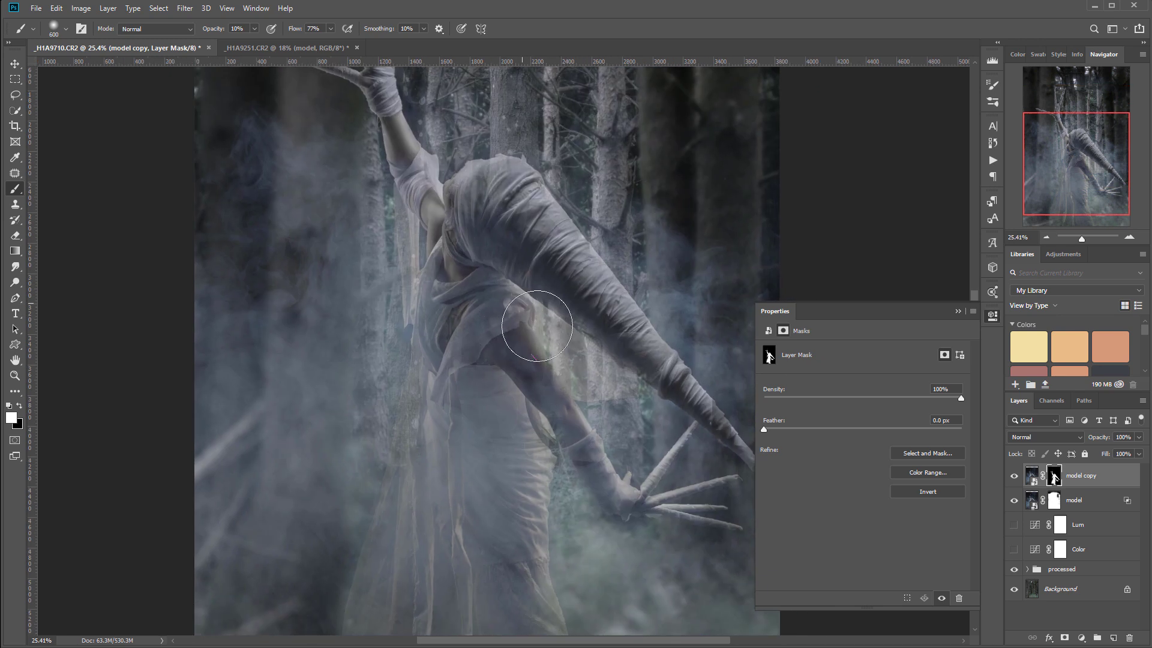
{"action": "left_click_drag", "start_coordinate": [601, 395], "coordinate": [433, 262]}
{"action": "left_click_drag", "start_coordinate": [296, 285], "coordinate": [465, 263]}
{"action": "left_click_drag", "start_coordinate": [470, 174], "coordinate": [547, 391]}
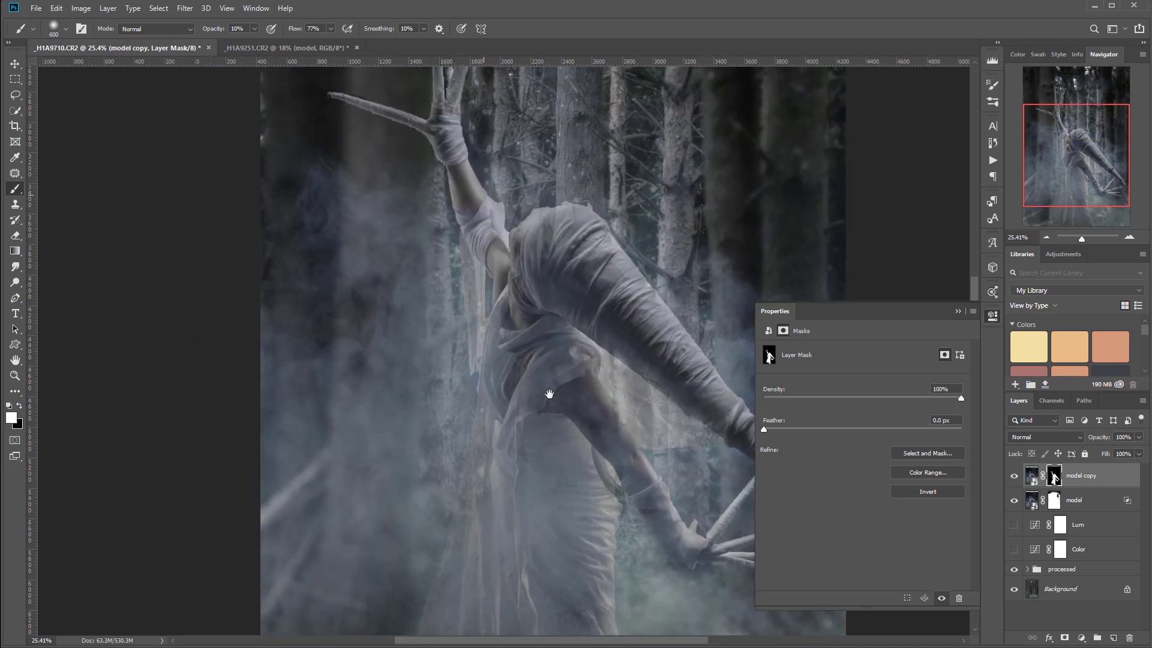
{"action": "left_click_drag", "start_coordinate": [495, 268], "coordinate": [498, 324]}
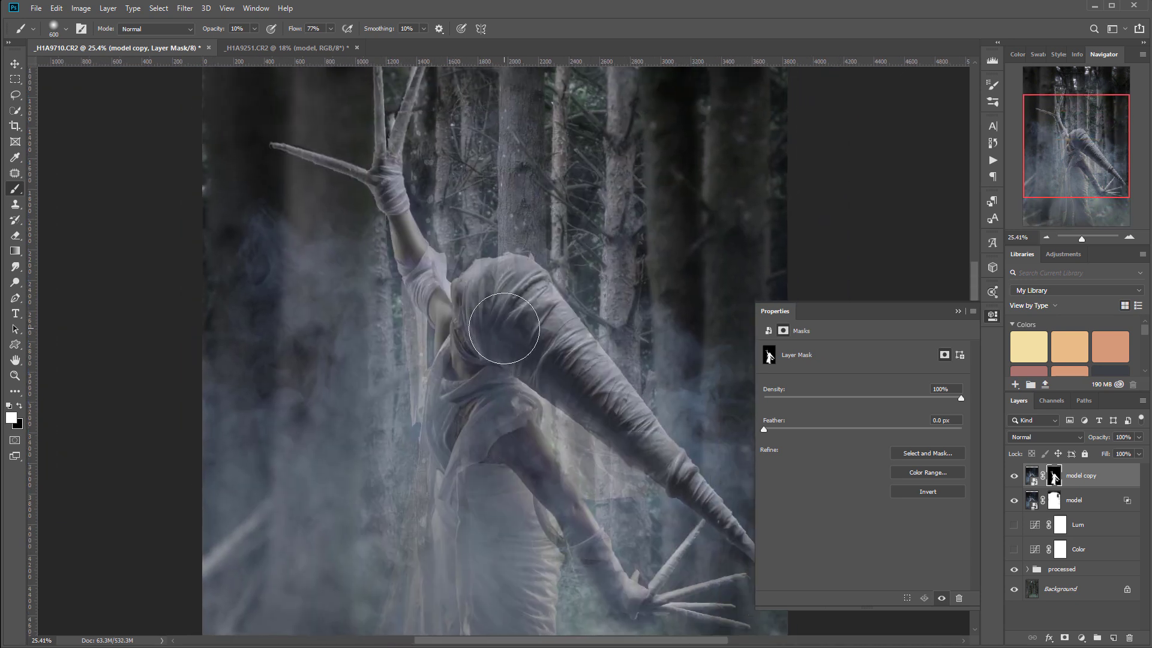
Touch up the model copy mask over the wrapped head with a 175 px white brush at 100% opacity.
{"action": "scroll", "coordinate": [504, 328], "scroll_direction": "down", "scroll_amount": 2}
{"action": "scroll", "coordinate": [503, 329], "scroll_direction": "down", "scroll_amount": 1}
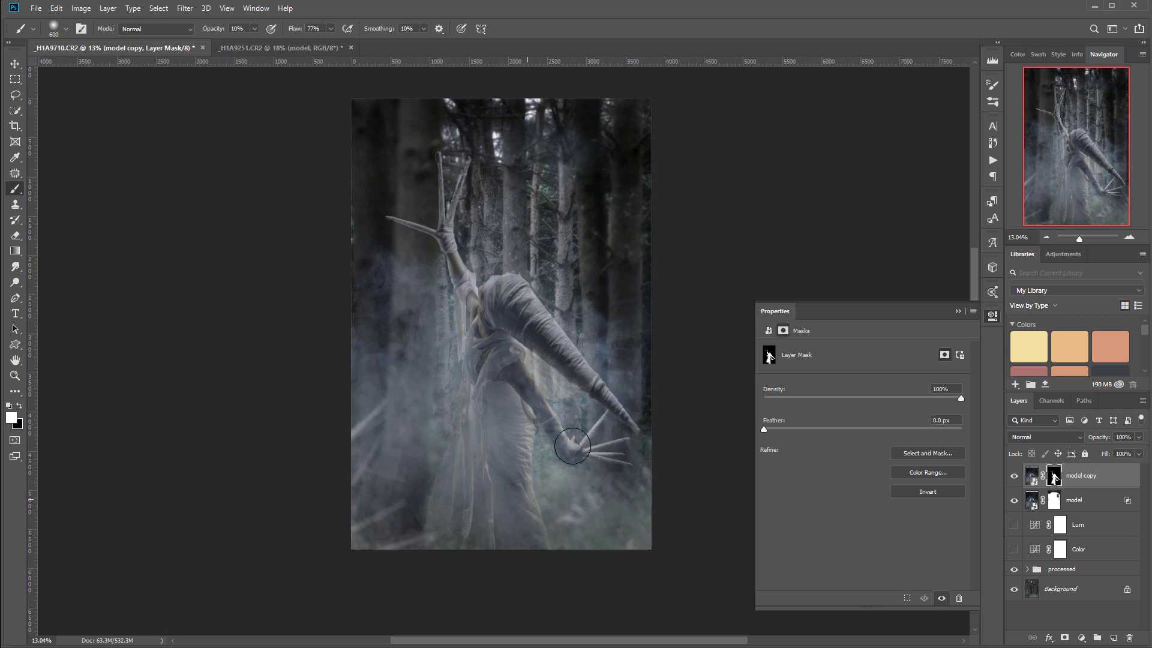
{"action": "scroll", "coordinate": [509, 289], "scroll_direction": "up", "scroll_amount": 4}
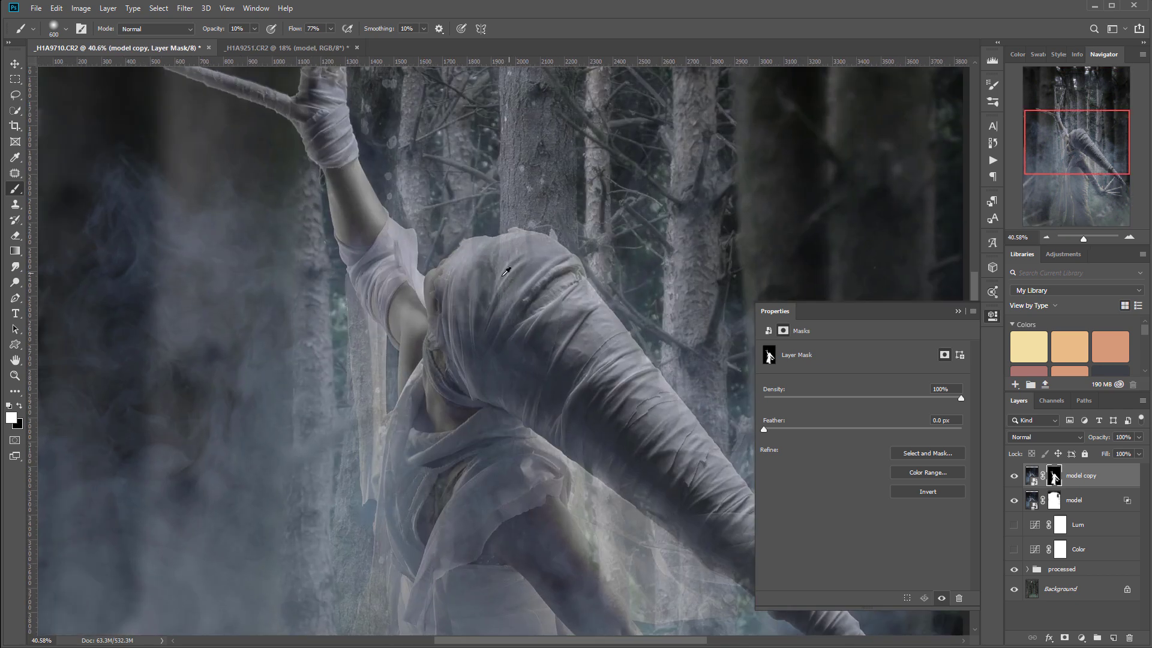
{"action": "scroll", "coordinate": [515, 268], "scroll_direction": "up", "scroll_amount": 2}
{"action": "key", "text": "bracketleft"}
{"action": "key", "text": "bracketleft"}
{"action": "key", "text": "bracketleft"}
{"action": "key", "text": "bracketleft"}
{"action": "key", "text": "0"}
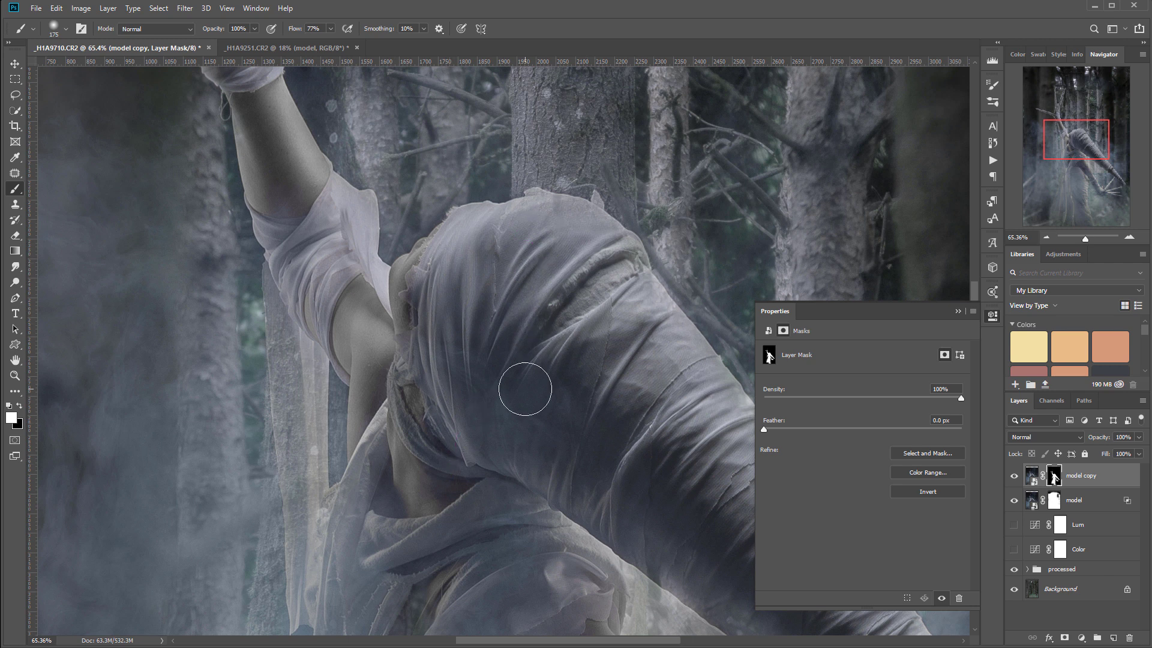
{"action": "scroll", "coordinate": [527, 391], "scroll_direction": "down", "scroll_amount": 5}
{"action": "scroll", "coordinate": [529, 387], "scroll_direction": "down", "scroll_amount": 2}
{"action": "mouse_move", "coordinate": [528, 387]}
{"action": "left_mouse_down"}
{"action": "mouse_move", "coordinate": [515, 291]}
{"action": "mouse_move", "coordinate": [510, 327]}
{"action": "mouse_move", "coordinate": [529, 370]}
{"action": "left_mouse_up"}
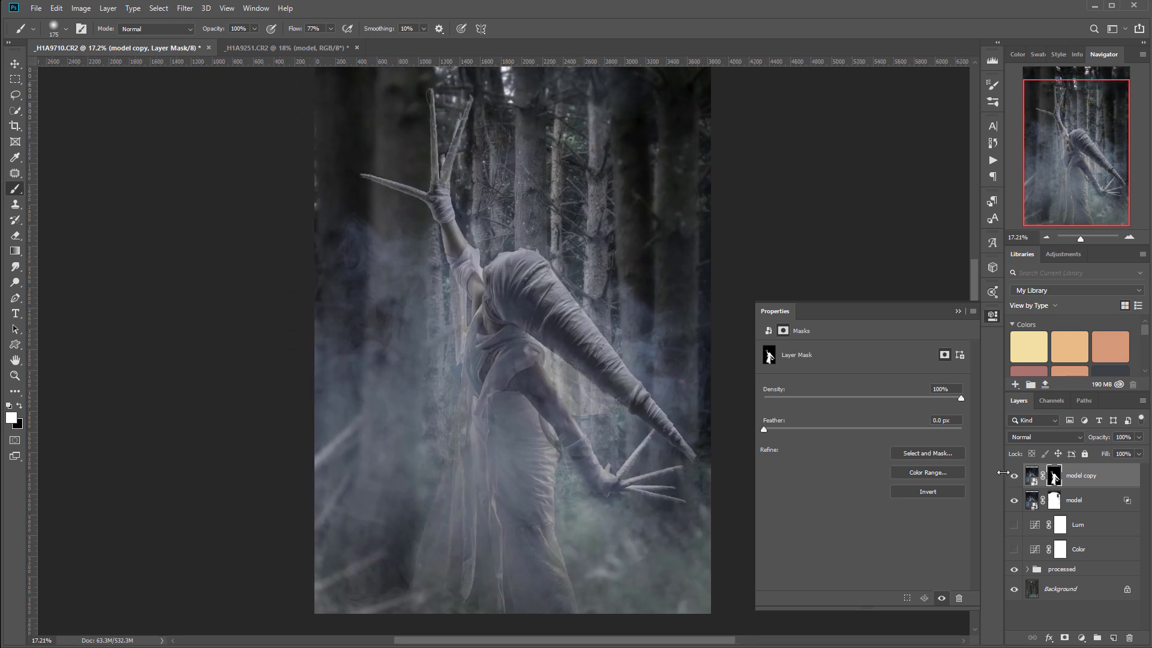
Check the model layer's contribution and fade its smoke around the figure by painting black on its mask at 10% opacity with a 1600 px brush.
{"action": "left_click", "coordinate": [1015, 500]}
{"action": "left_click", "coordinate": [1015, 500]}
{"action": "left_click", "coordinate": [1015, 500]}
{"action": "left_click", "coordinate": [1015, 501]}
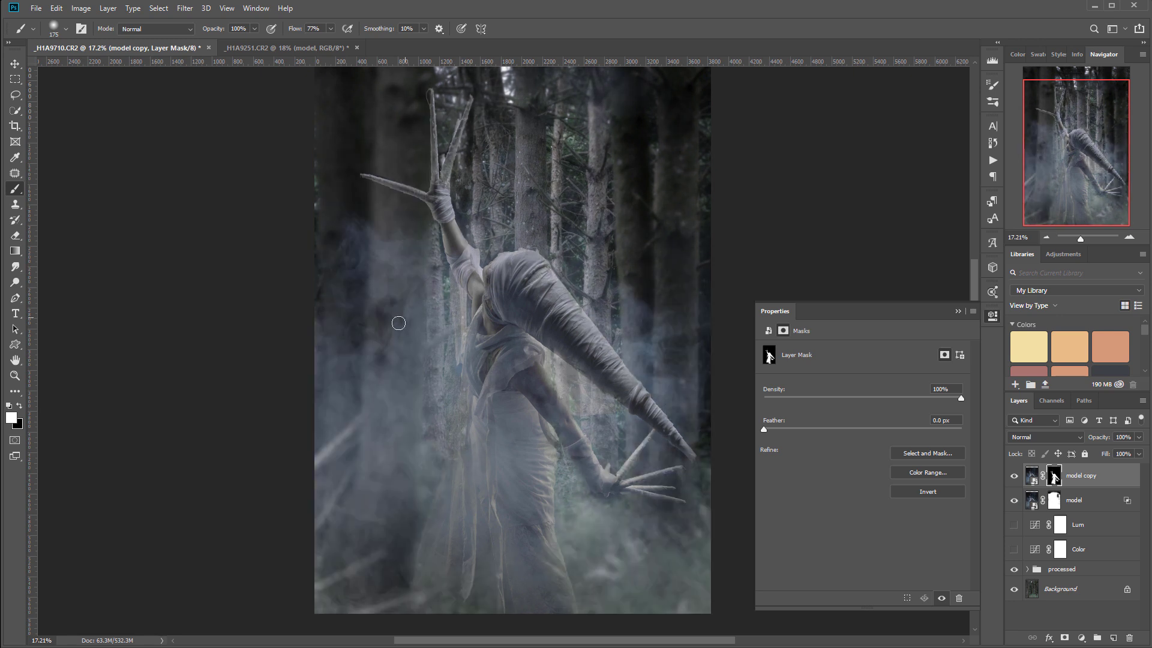
{"action": "left_click", "coordinate": [1088, 507]}
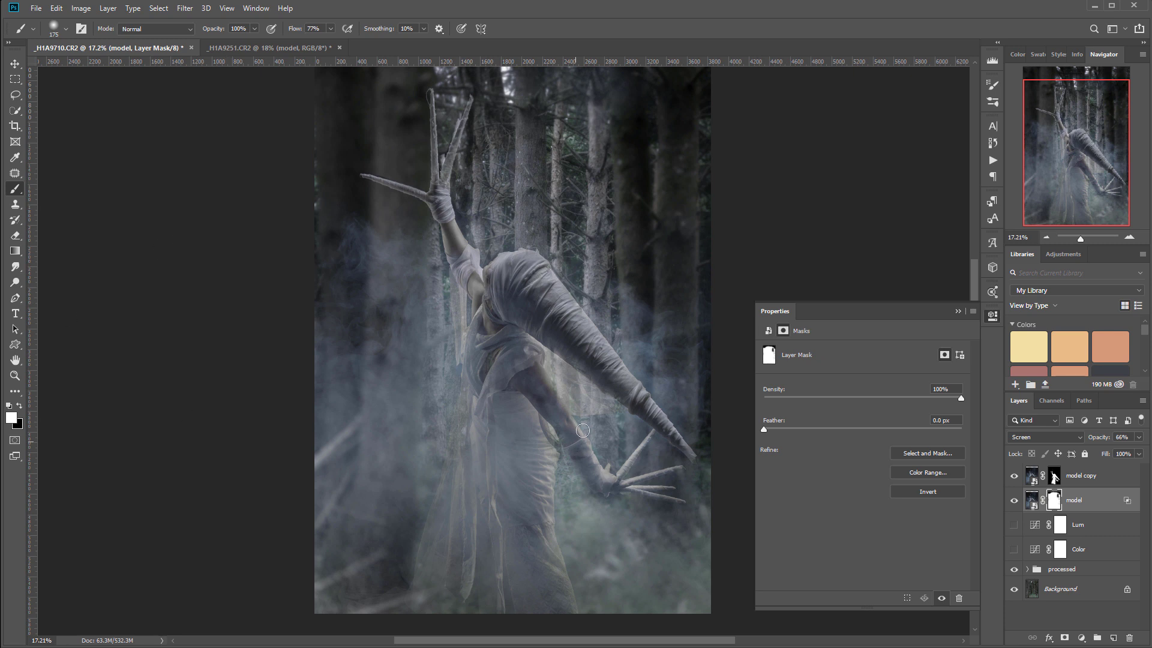
{"action": "key", "text": "x"}
{"action": "key", "text": "1"}
{"action": "key", "text": "bracketright"}
{"action": "key", "text": "bracketright"}
{"action": "key", "text": "bracketright"}
{"action": "key", "text": "bracketright"}
{"action": "key", "text": "bracketright"}
{"action": "key", "text": "bracketright"}
{"action": "key", "text": "bracketright"}
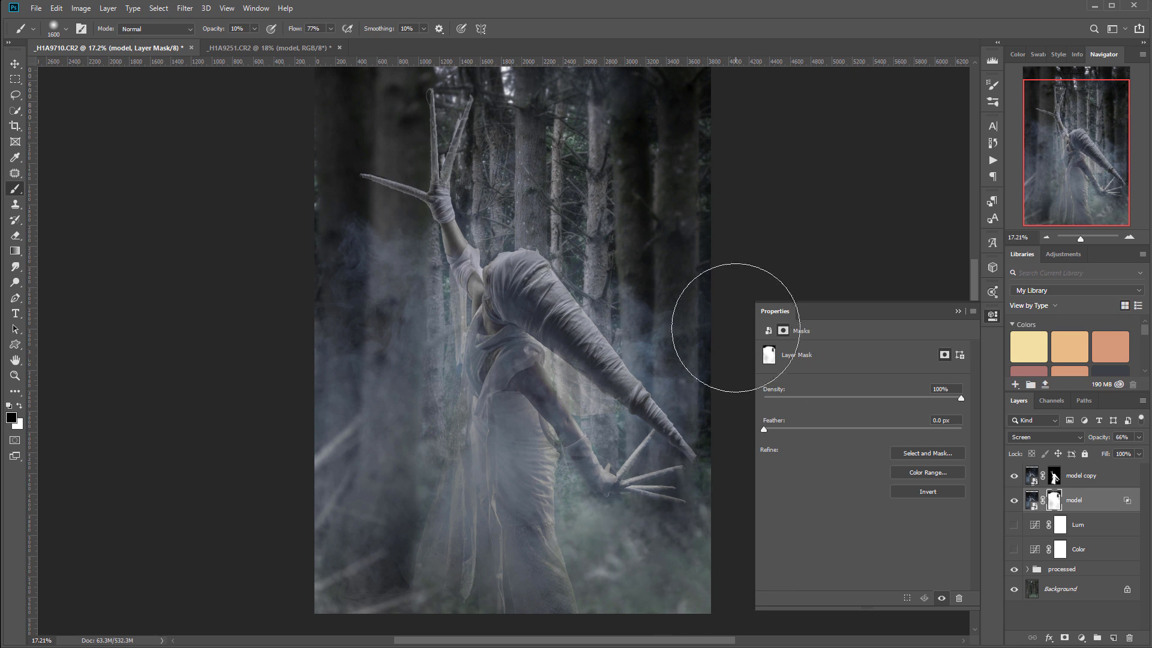
{"action": "left_click_drag", "start_coordinate": [424, 296], "coordinate": [406, 294]}
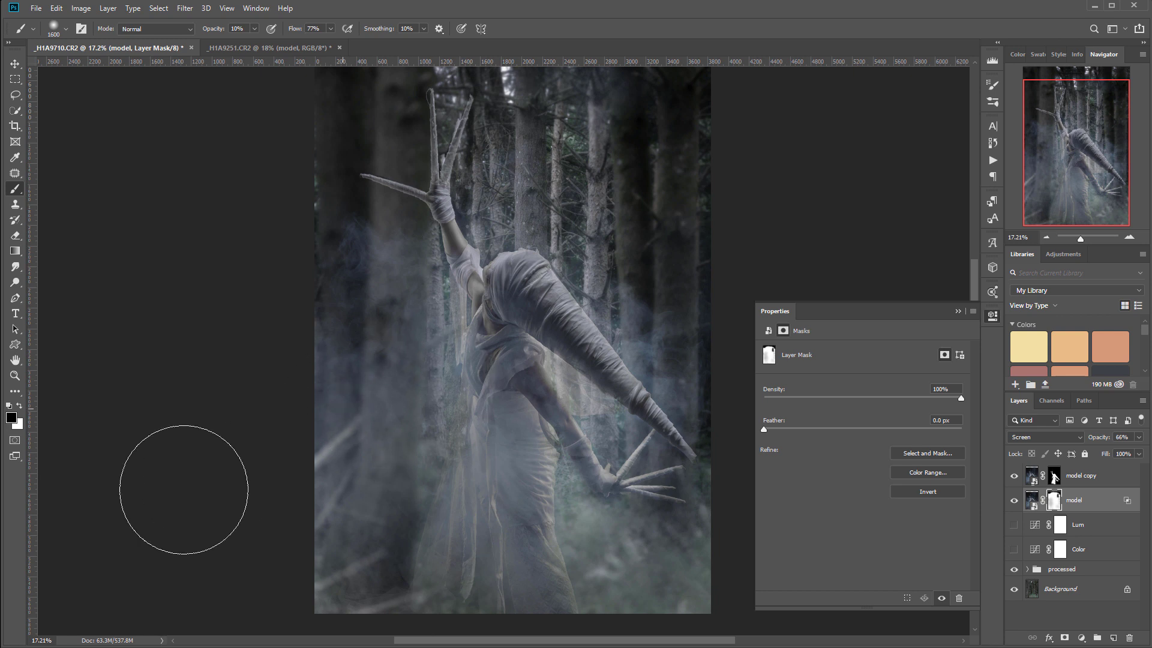
{"action": "left_click_drag", "start_coordinate": [588, 328], "coordinate": [569, 312]}
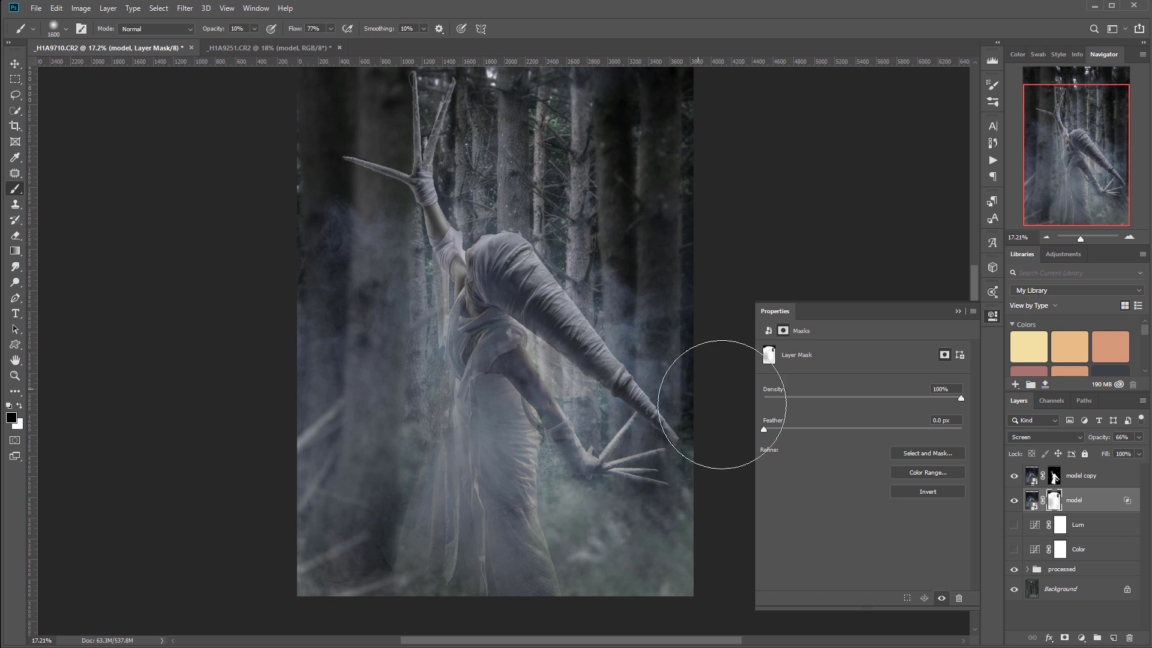
Group the model copy and model layers and name the group "model".
{"action": "left_click", "coordinate": [1111, 476], "text": "shift"}
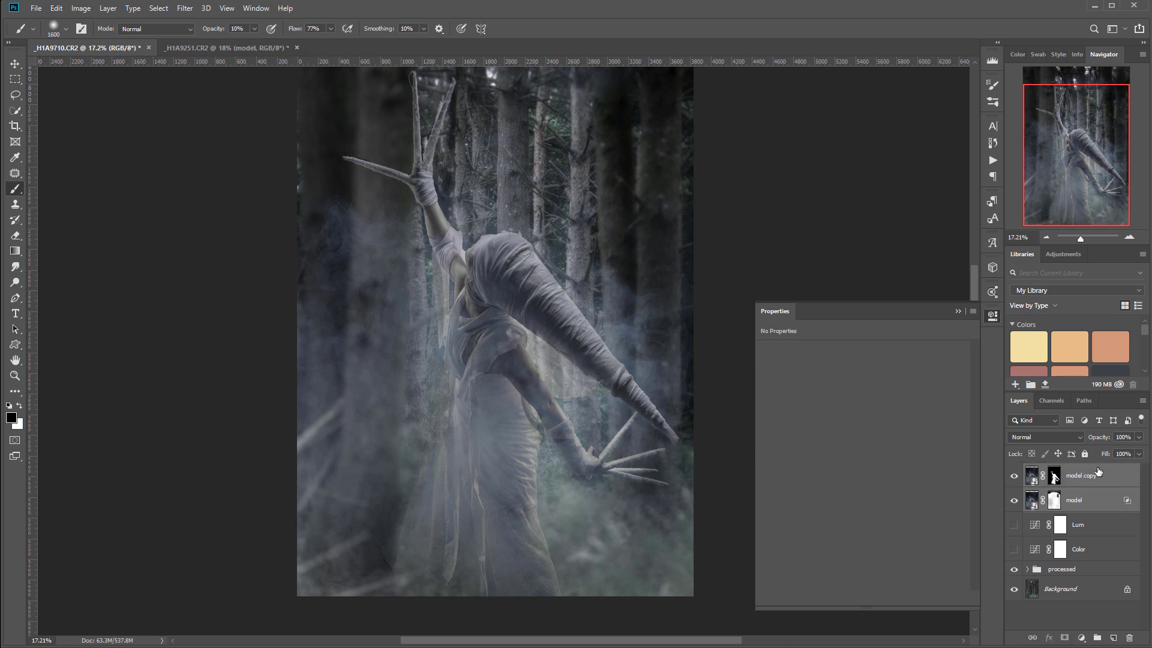
{"action": "key", "text": "ctrl+g"}
{"action": "double_click", "coordinate": [1052, 472]}
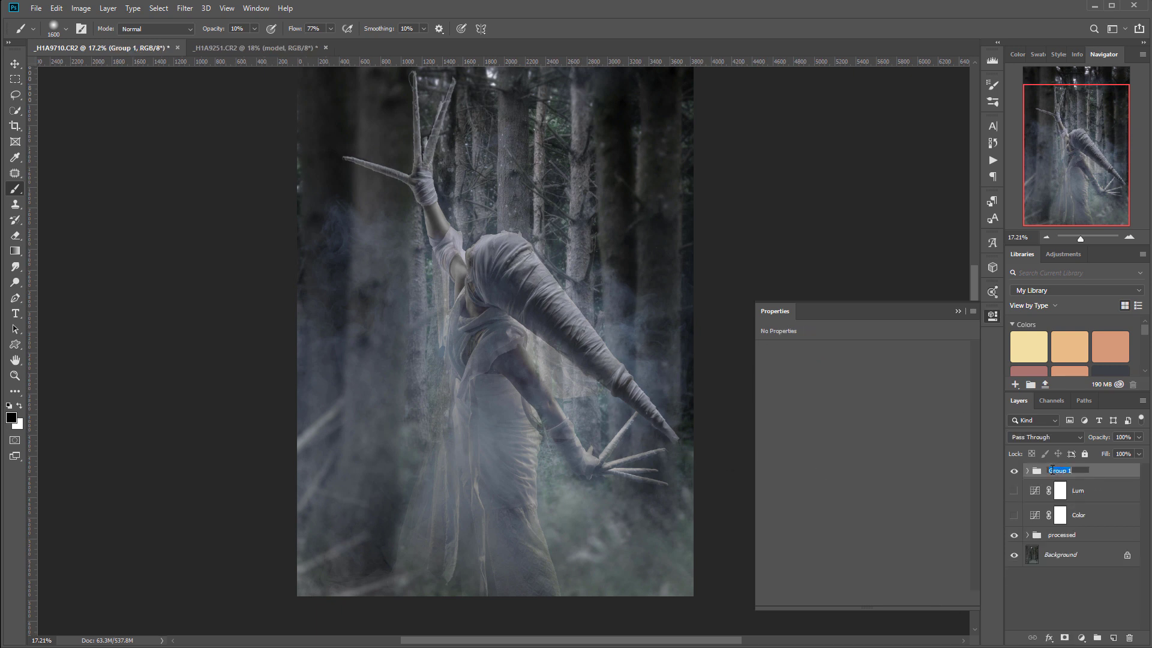
{"action": "key", "text": "Return"}
Move the model group beneath the Lum and Color layers and make both adjustment layers visible.
{"action": "left_click_drag", "start_coordinate": [1108, 475], "coordinate": [1109, 514]}
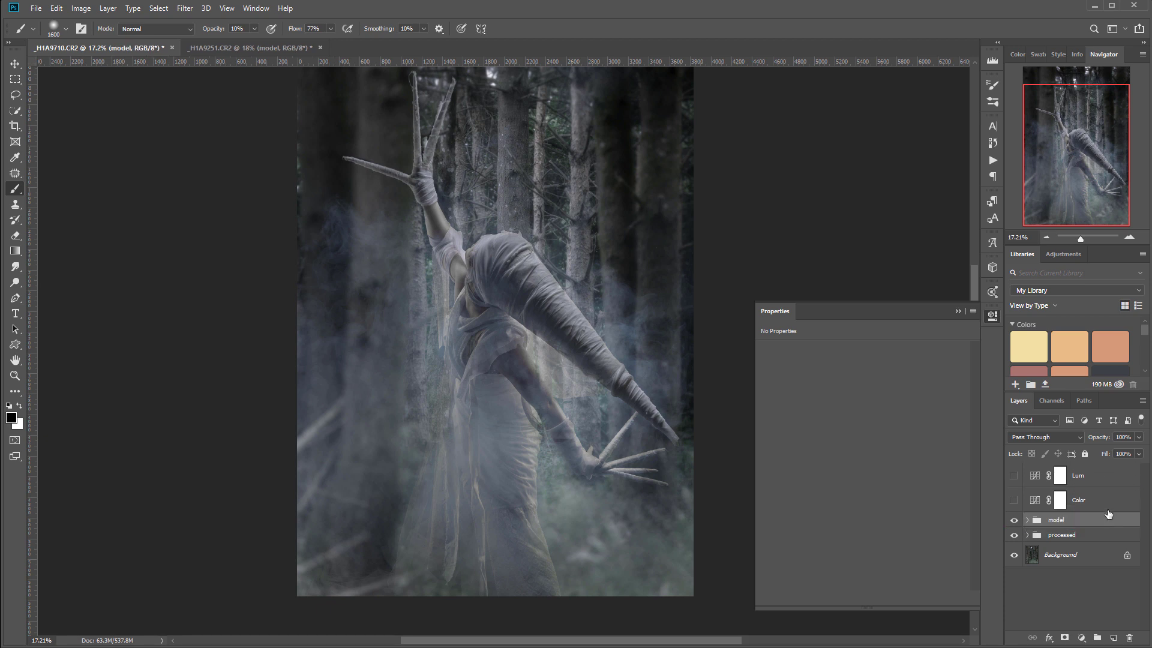
{"action": "left_click", "coordinate": [1015, 475]}
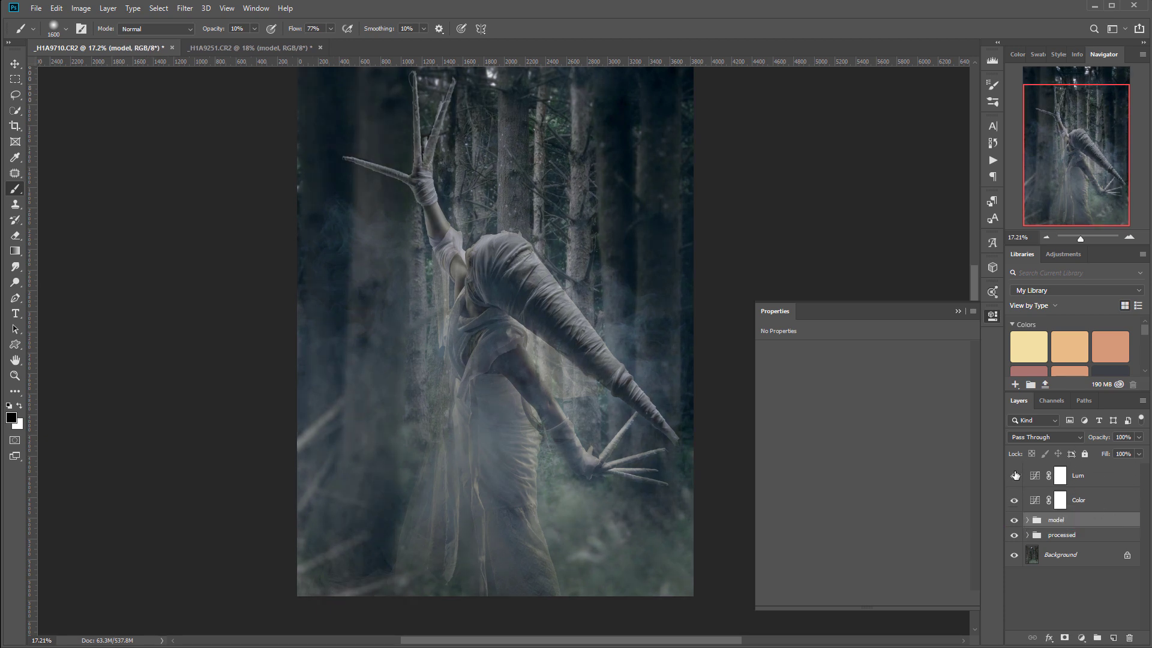
{"action": "left_click", "coordinate": [15, 63]}
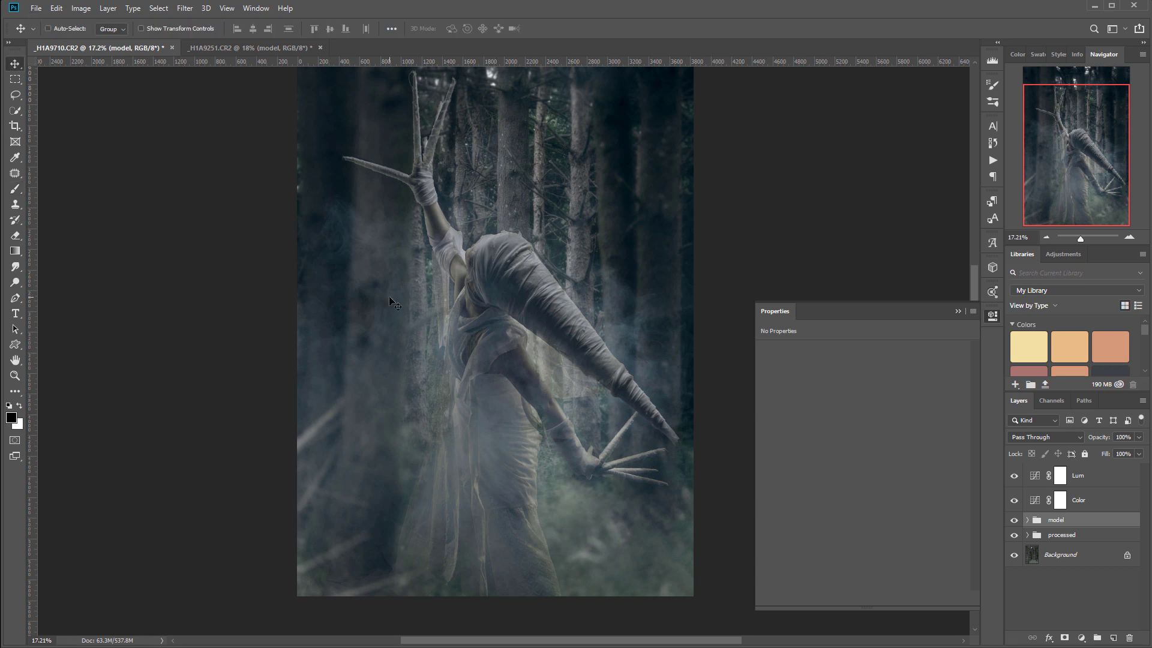
Examine the whole composite, checking how the wrapped figure, smoke and forest blend together at different magnifications.
{"action": "scroll", "coordinate": [391, 296], "scroll_direction": "down", "scroll_amount": 2}
{"action": "left_click_drag", "start_coordinate": [432, 236], "coordinate": [432, 275]}
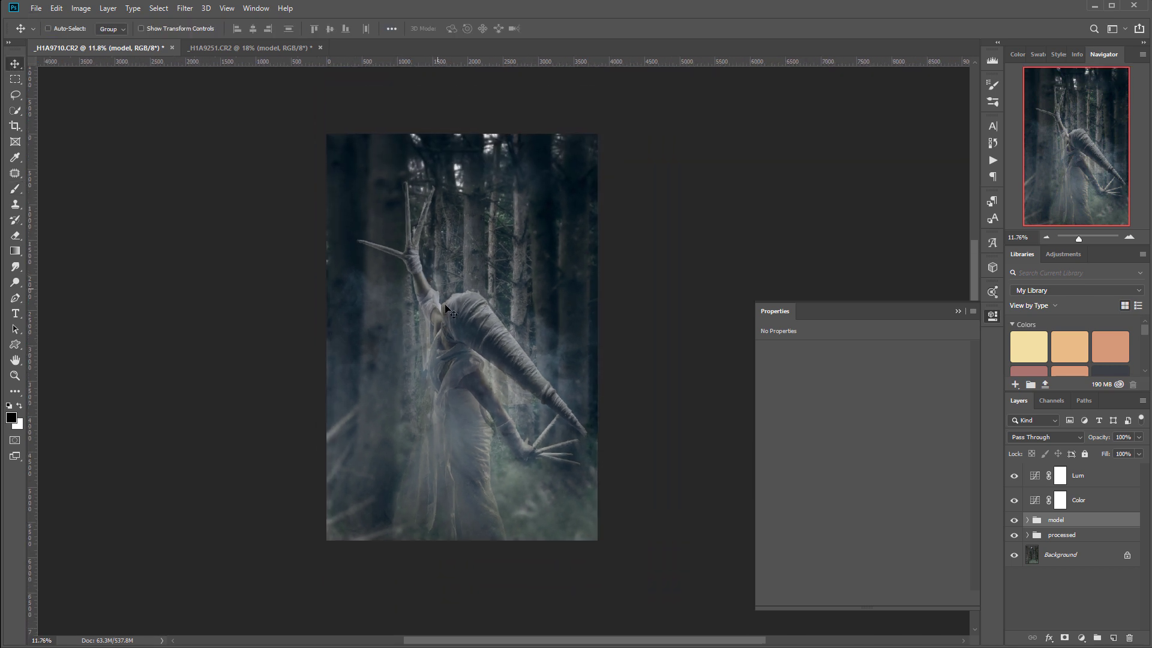
{"action": "scroll", "coordinate": [461, 350], "scroll_direction": "up", "scroll_amount": 4}
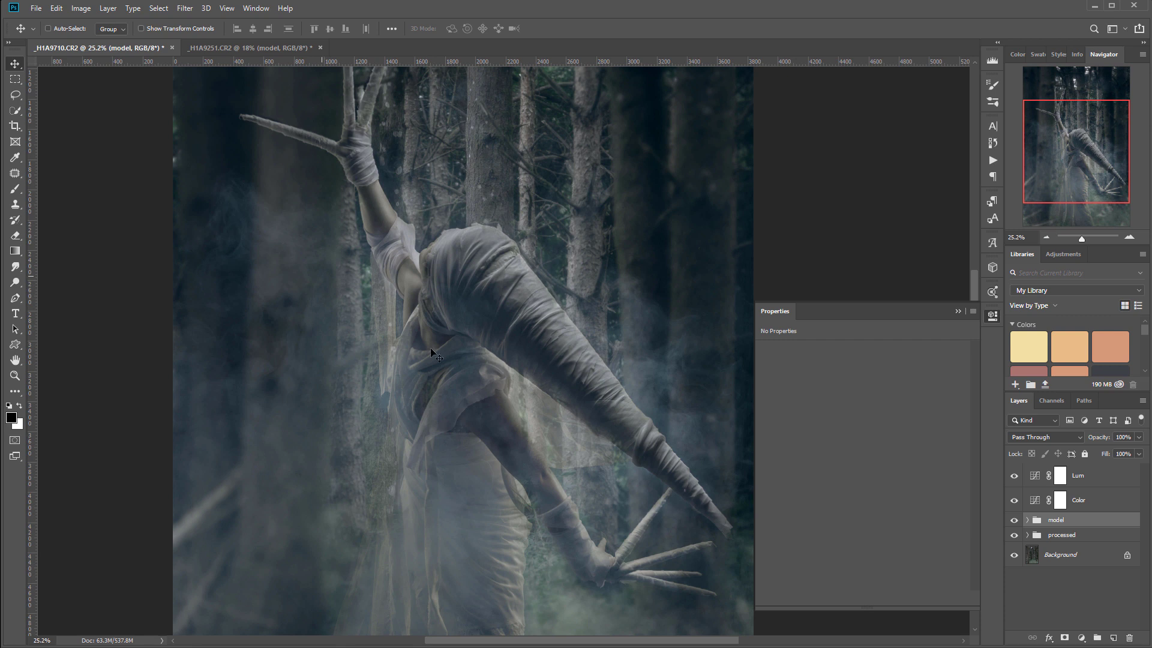
{"action": "scroll", "coordinate": [553, 398], "scroll_direction": "down", "scroll_amount": 2}
{"action": "left_click_drag", "start_coordinate": [548, 514], "coordinate": [546, 393]}
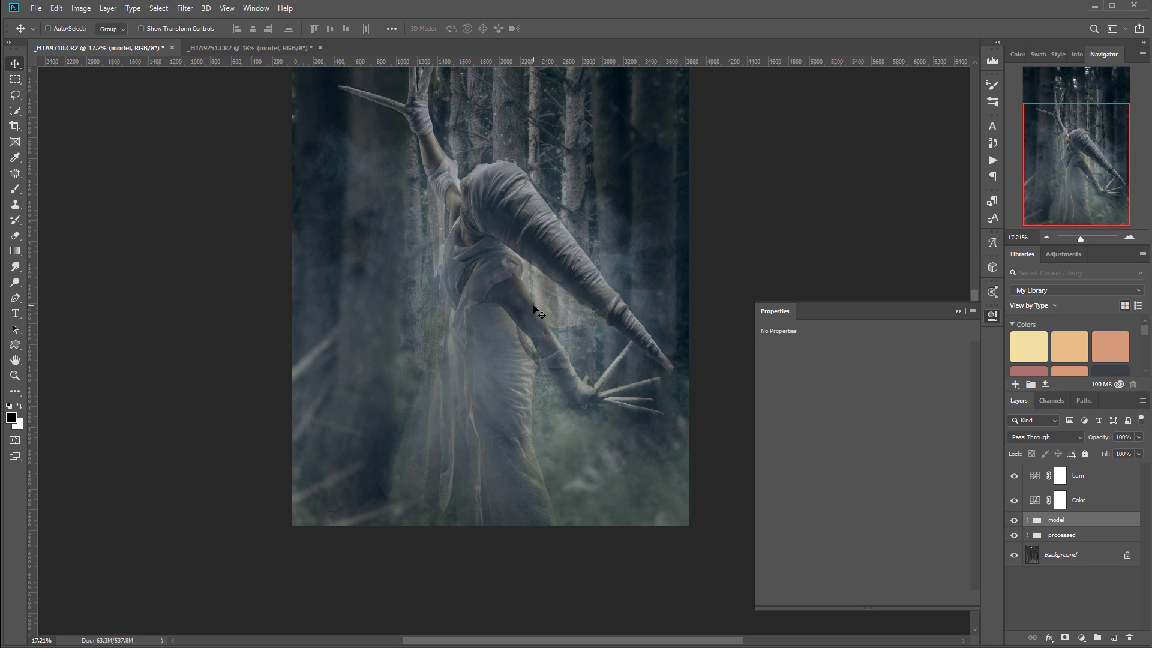
{"action": "left_click_drag", "start_coordinate": [532, 247], "coordinate": [553, 382]}
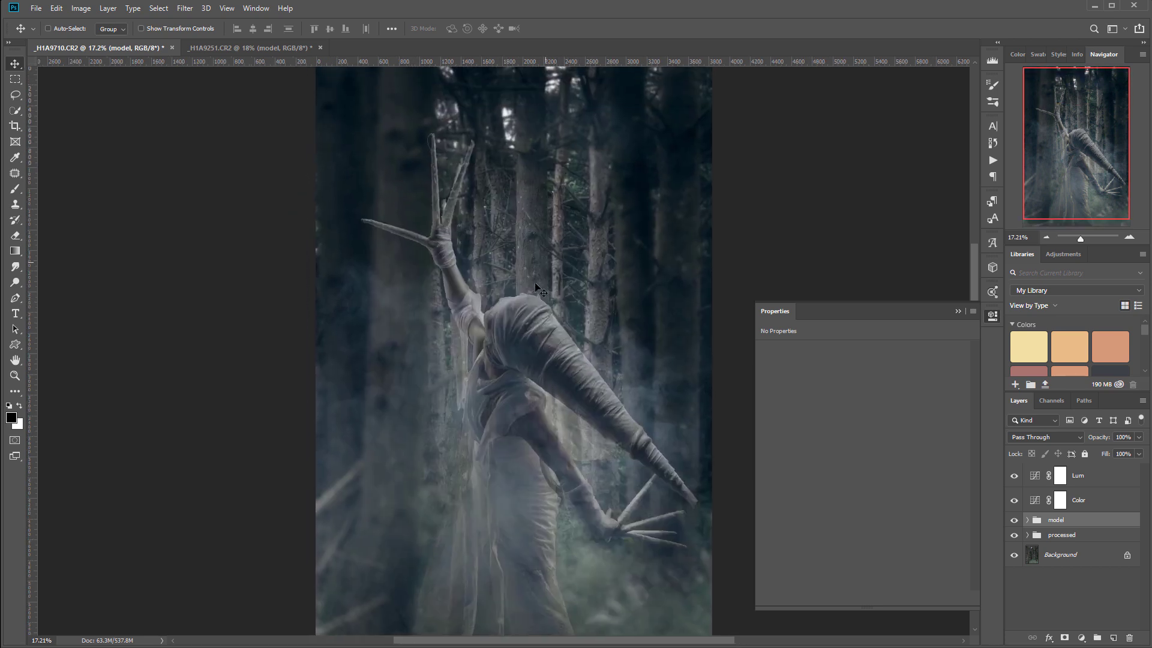
{"action": "scroll", "coordinate": [555, 356], "scroll_direction": "down", "scroll_amount": 3}
{"action": "scroll", "coordinate": [555, 355], "scroll_direction": "up", "scroll_amount": 2}
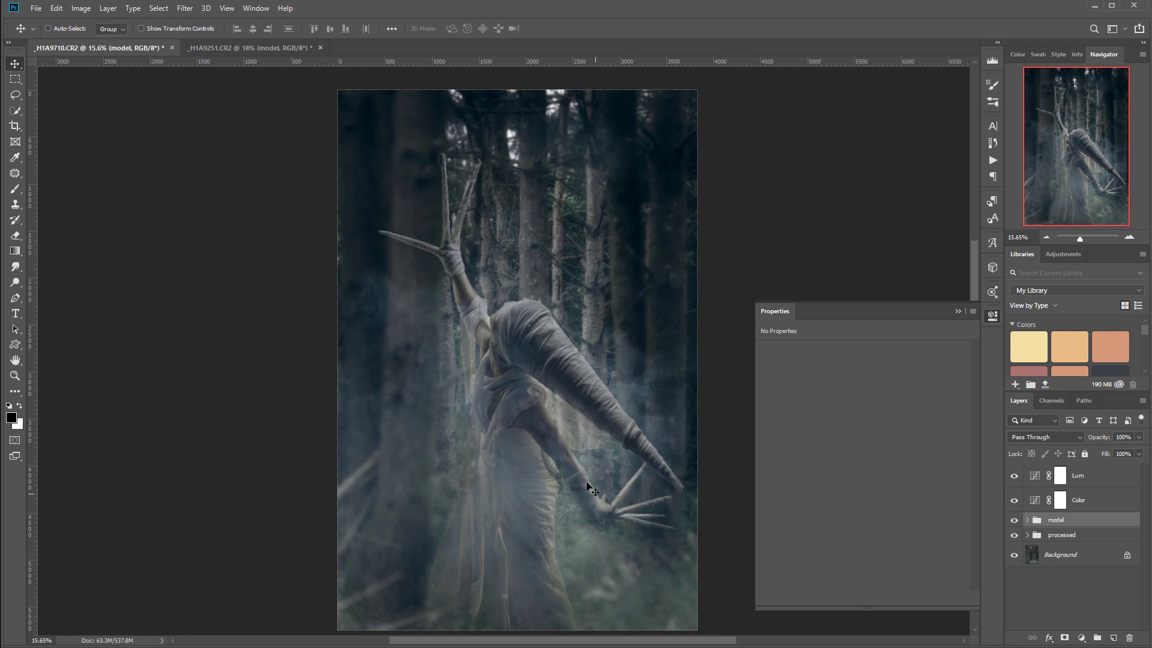
{"action": "scroll", "coordinate": [527, 398], "scroll_direction": "down", "scroll_amount": 2}
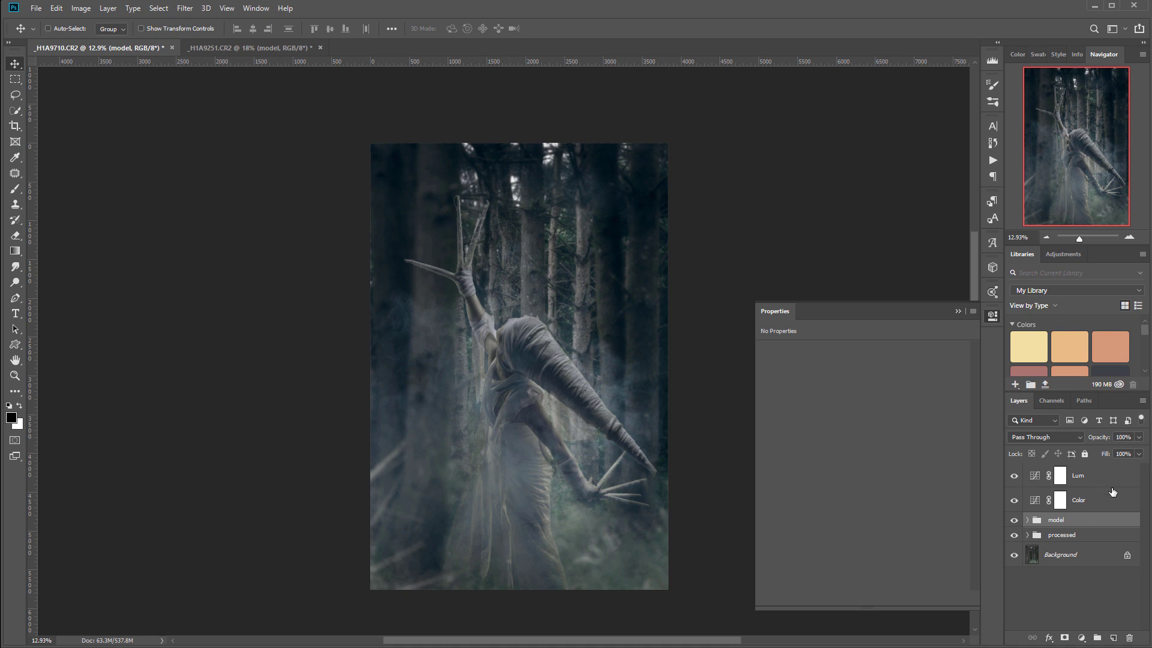
Hide the Lum and Color adjustment layers and add a new layer named "light" above the model group.
{"action": "left_click", "coordinate": [1015, 477]}
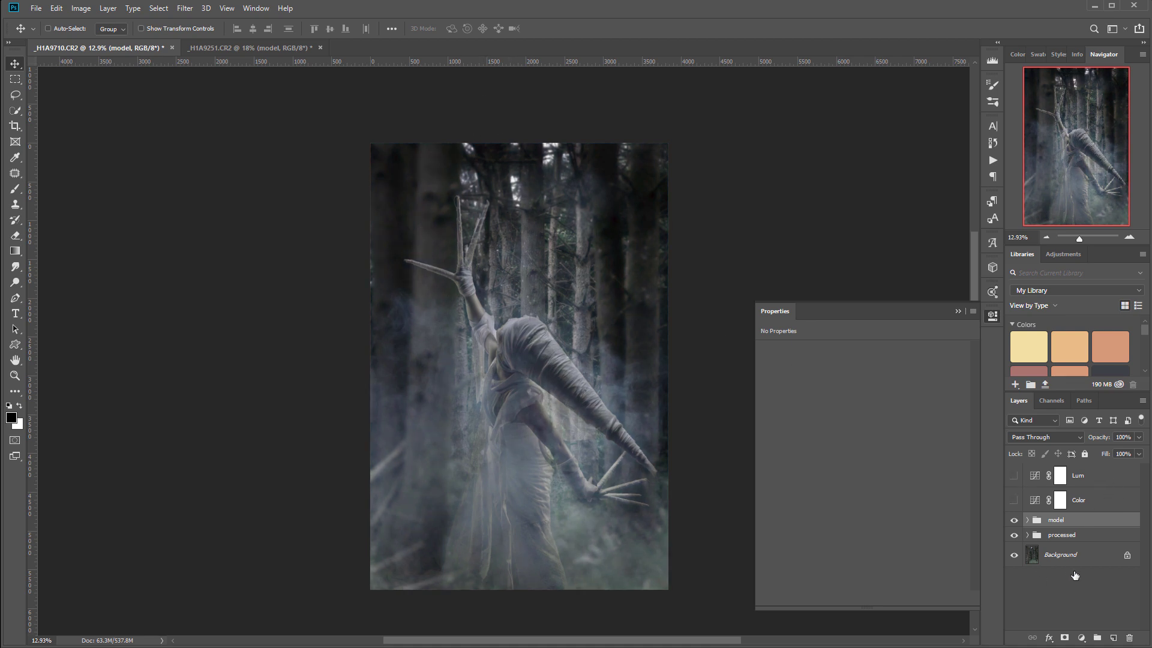
{"action": "left_click", "coordinate": [1109, 641]}
{"action": "double_click", "coordinate": [1056, 524]}
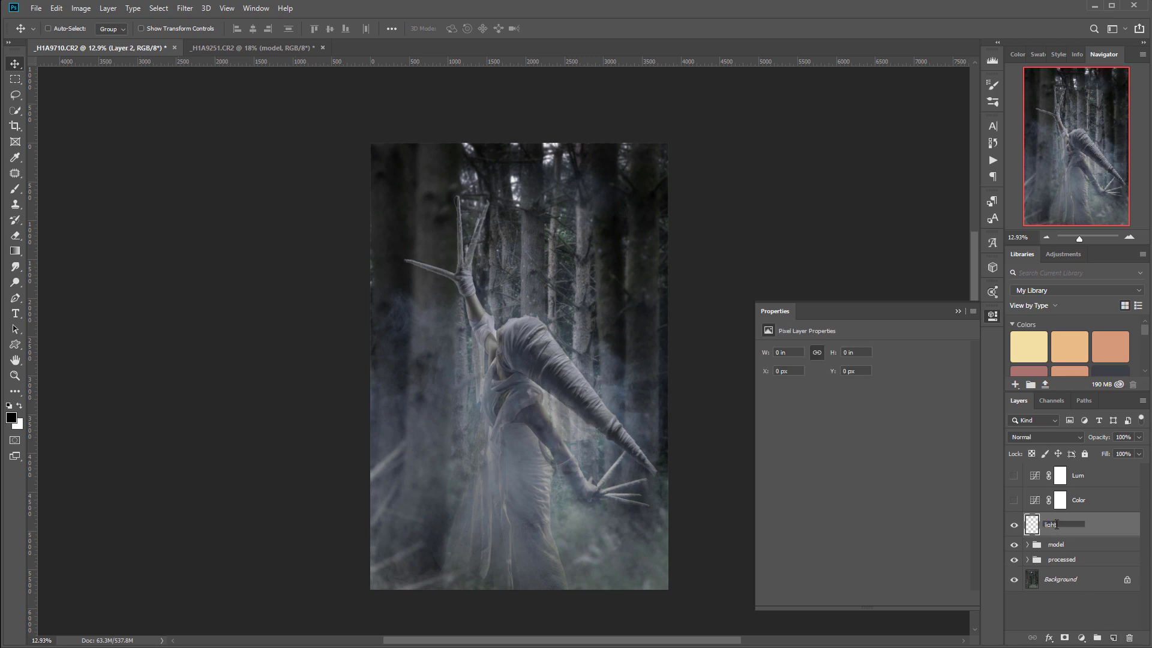
{"action": "key", "text": "Return"}
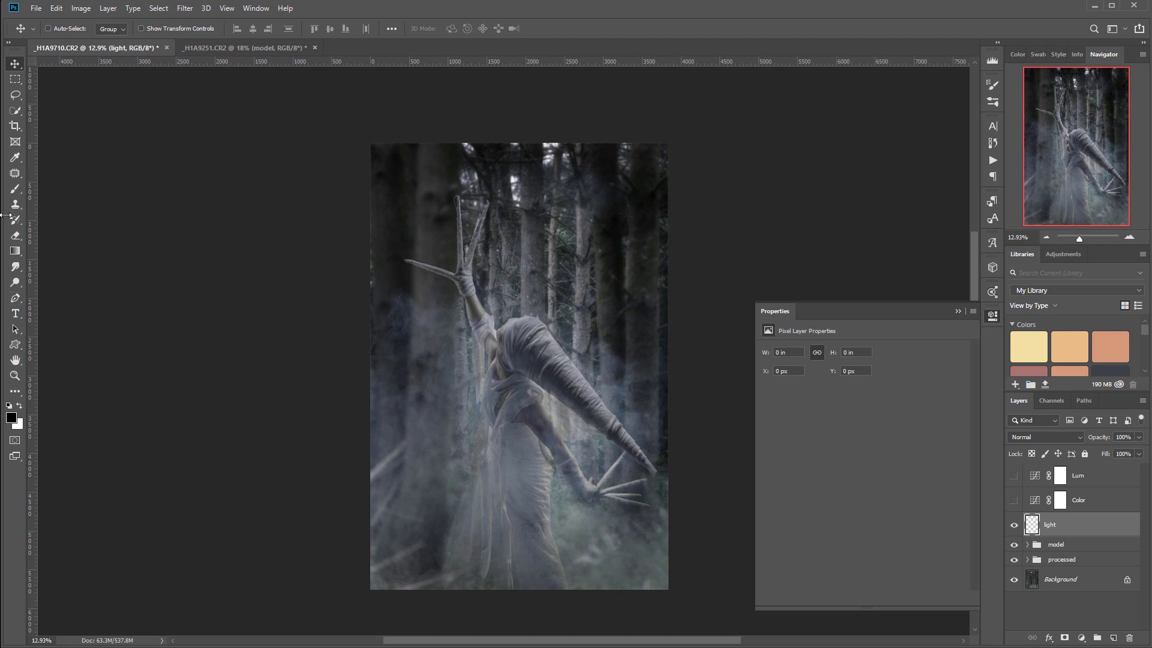
Paint a straight white light beam from the wrapped head up to the image's upper edge with a 400 px soft brush at 100% opacity.
{"action": "left_click", "coordinate": [15, 188]}
{"action": "key", "text": "x"}
{"action": "key", "text": "0"}
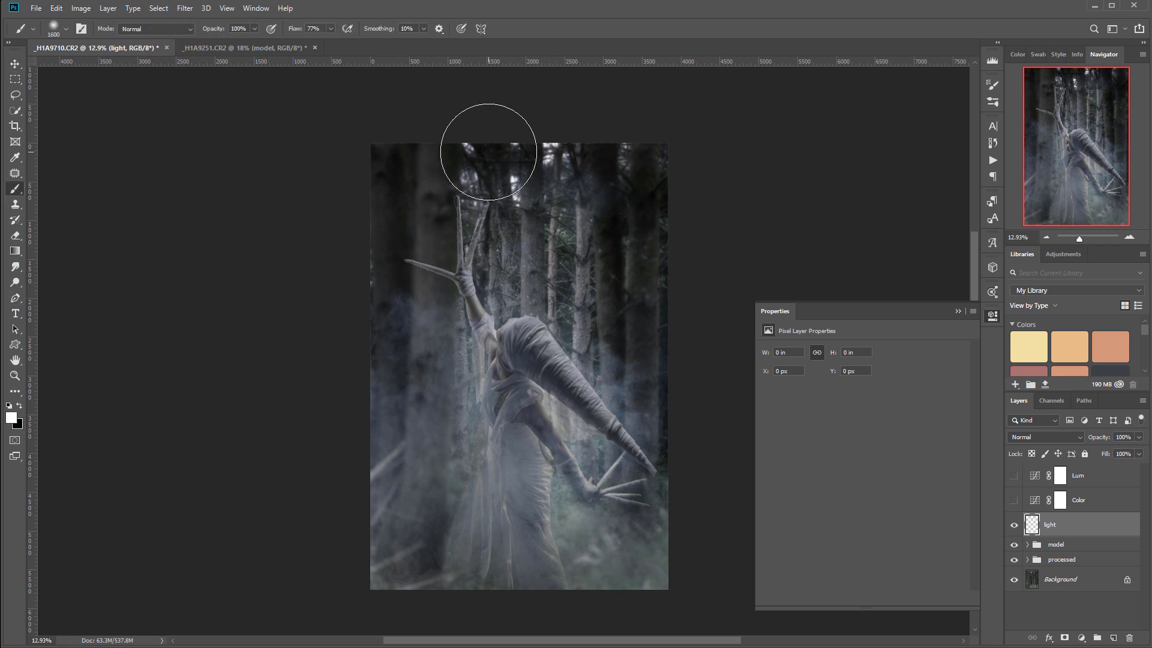
{"action": "key", "text": "bracketleft"}
{"action": "key", "text": "bracketleft"}
{"action": "key", "text": "bracketleft"}
{"action": "key", "text": "bracketleft"}
{"action": "key", "text": "bracketleft"}
{"action": "key", "text": "bracketleft"}
{"action": "key", "text": "bracketleft"}
{"action": "key", "text": "bracketleft"}
{"action": "key", "text": "bracketleft"}
{"action": "key", "text": "bracketleft"}
{"action": "key", "text": "bracketleft"}
{"action": "left_click", "coordinate": [513, 321]}
{"action": "left_click", "coordinate": [505, 145], "text": "shift"}
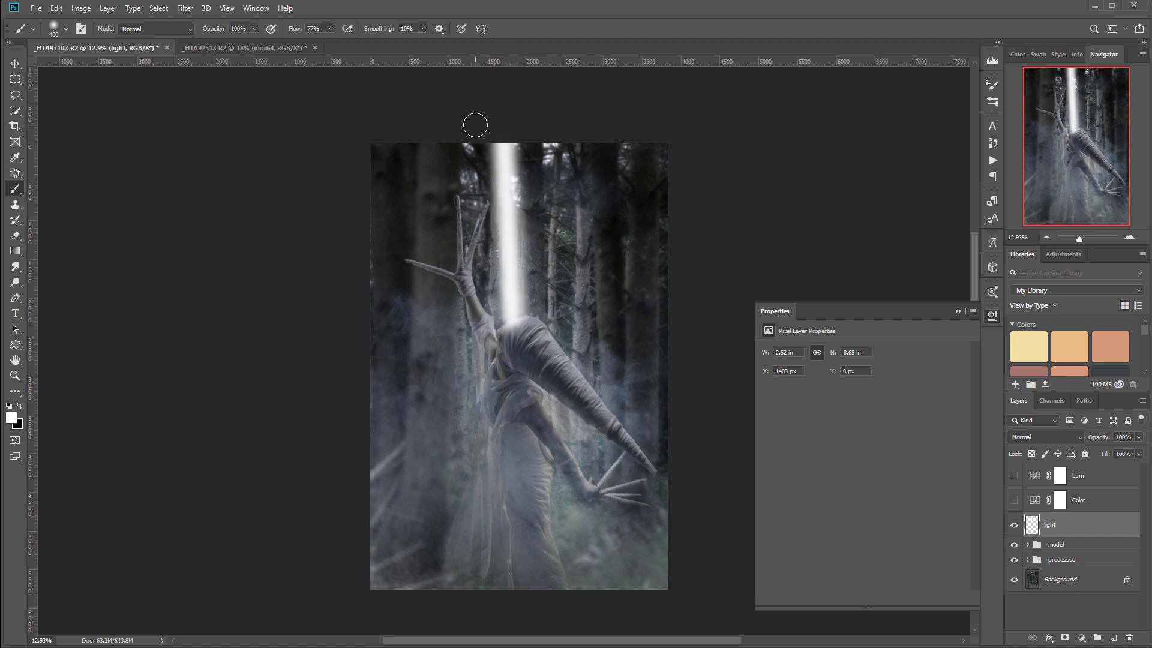
Paint several thinner straight white beams from the image's upper edge down to the figure with a 150 px brush.
{"action": "key", "text": "bracketleft"}
{"action": "left_click", "coordinate": [476, 311], "text": "shift"}
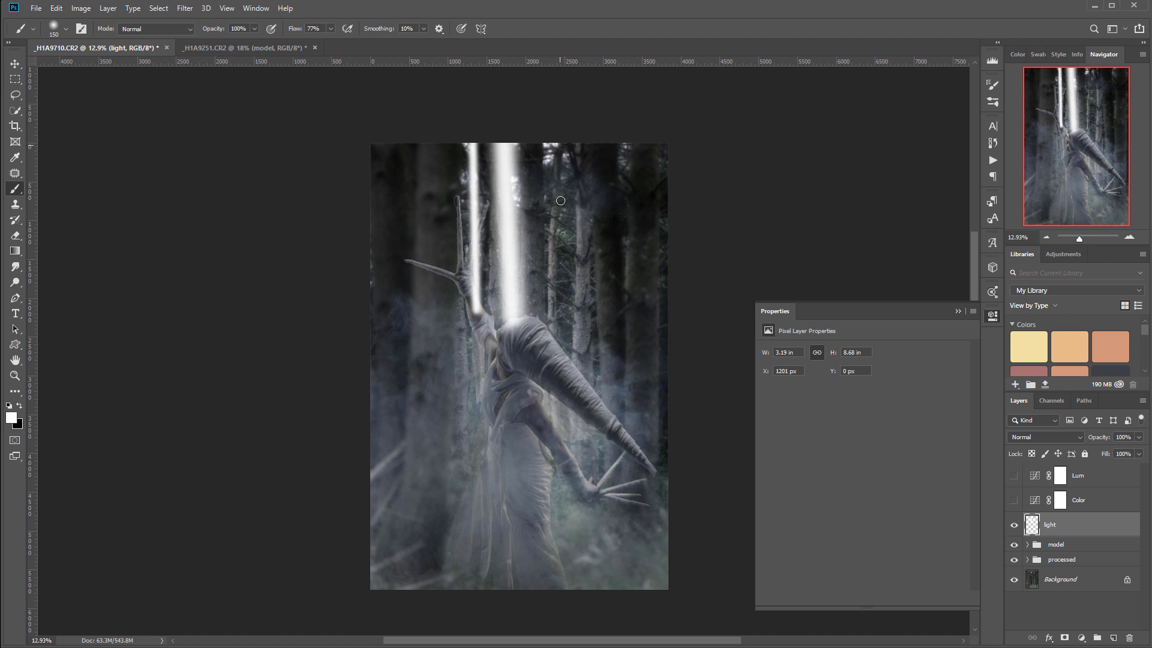
{"action": "left_click", "coordinate": [547, 356], "text": "shift"}
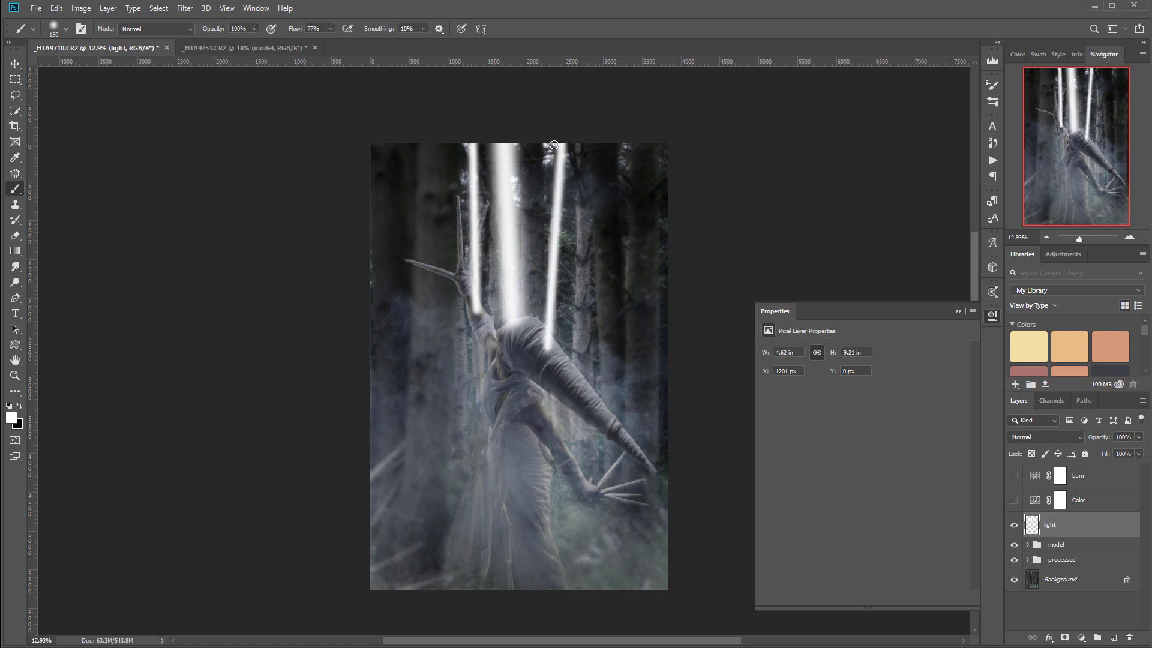
{"action": "left_click", "coordinate": [562, 364], "text": "shift"}
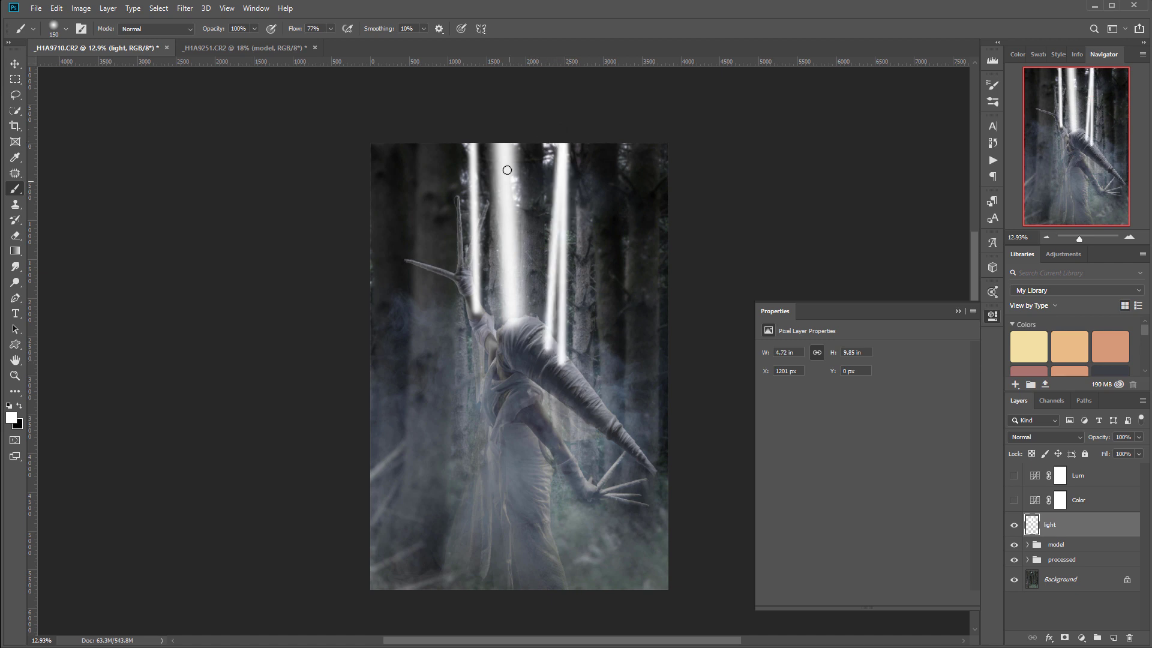
{"action": "left_click", "coordinate": [542, 329], "text": "shift"}
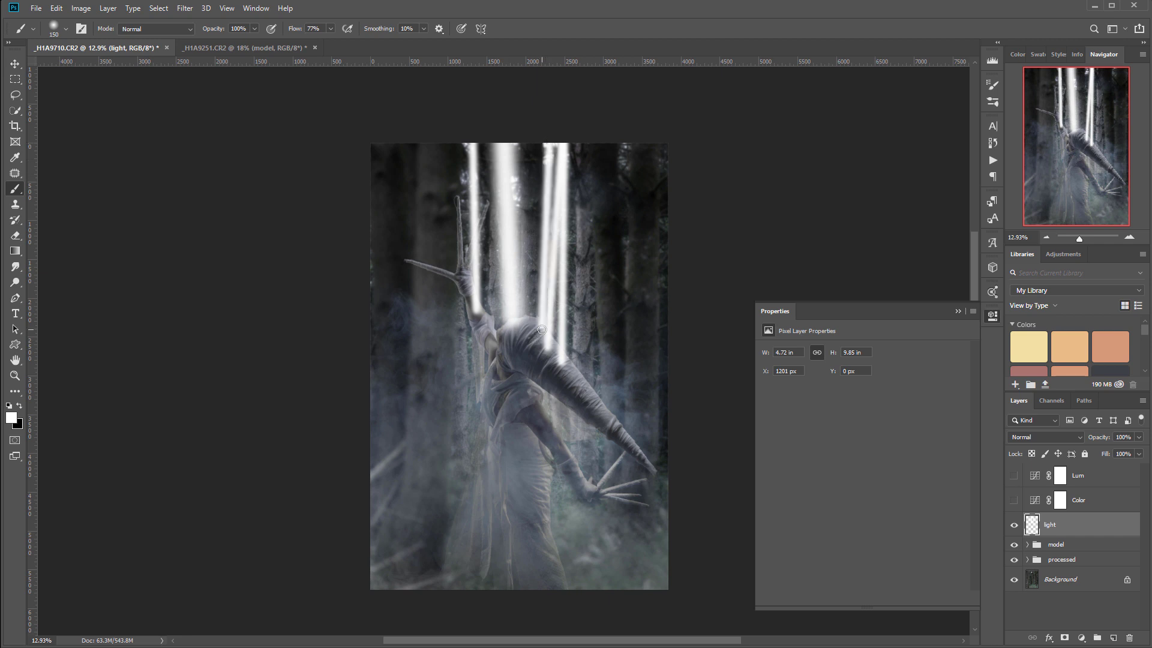
{"action": "left_click", "coordinate": [586, 139], "text": "shift"}
{"action": "left_click", "coordinate": [595, 487], "text": "shift"}
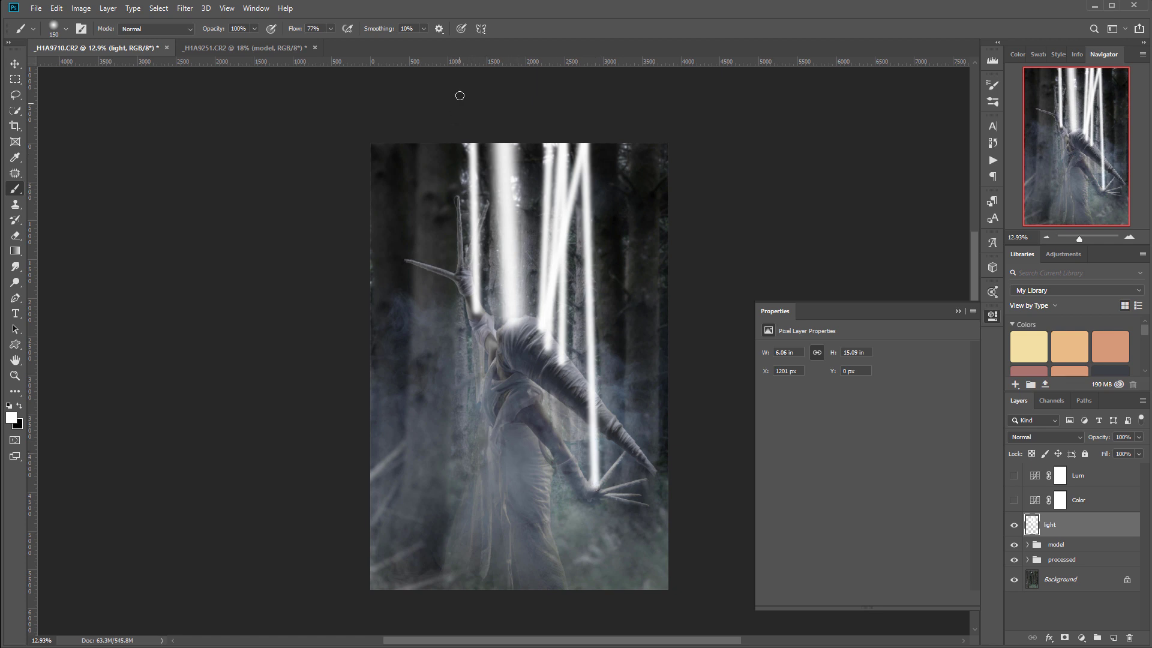
Soften the beams on the light layer with a Gaussian Blur of 92.7 pixels radius.
{"action": "left_click", "coordinate": [185, 7]}
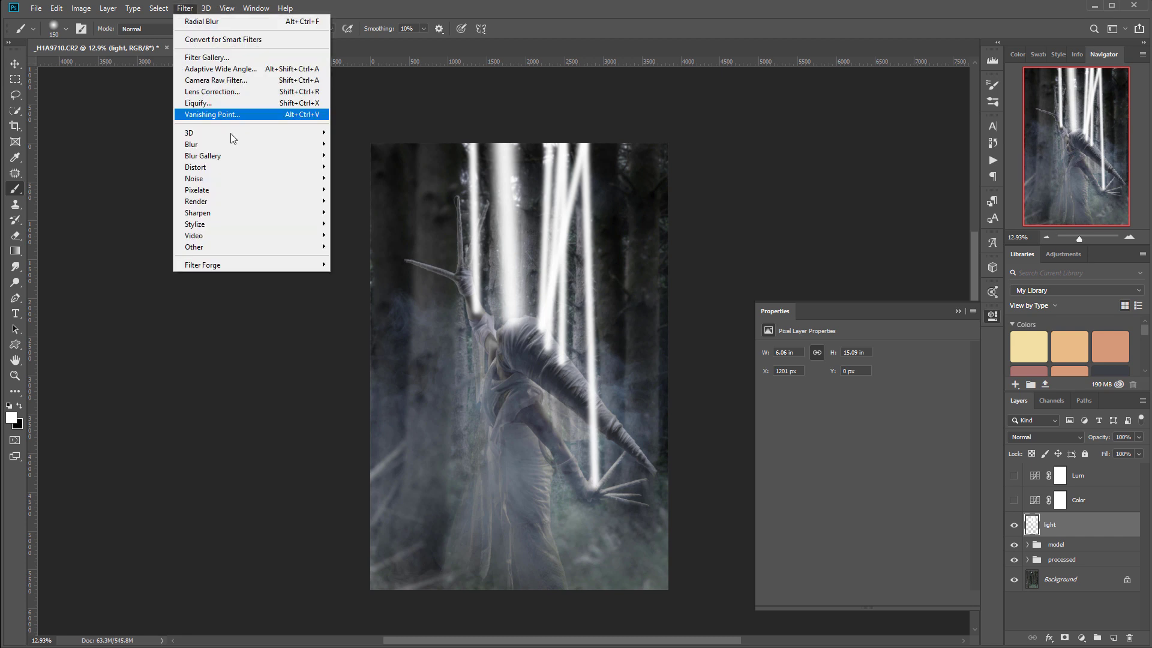
{"action": "mouse_move", "coordinate": [234, 145]}
{"action": "left_click", "coordinate": [376, 190]}
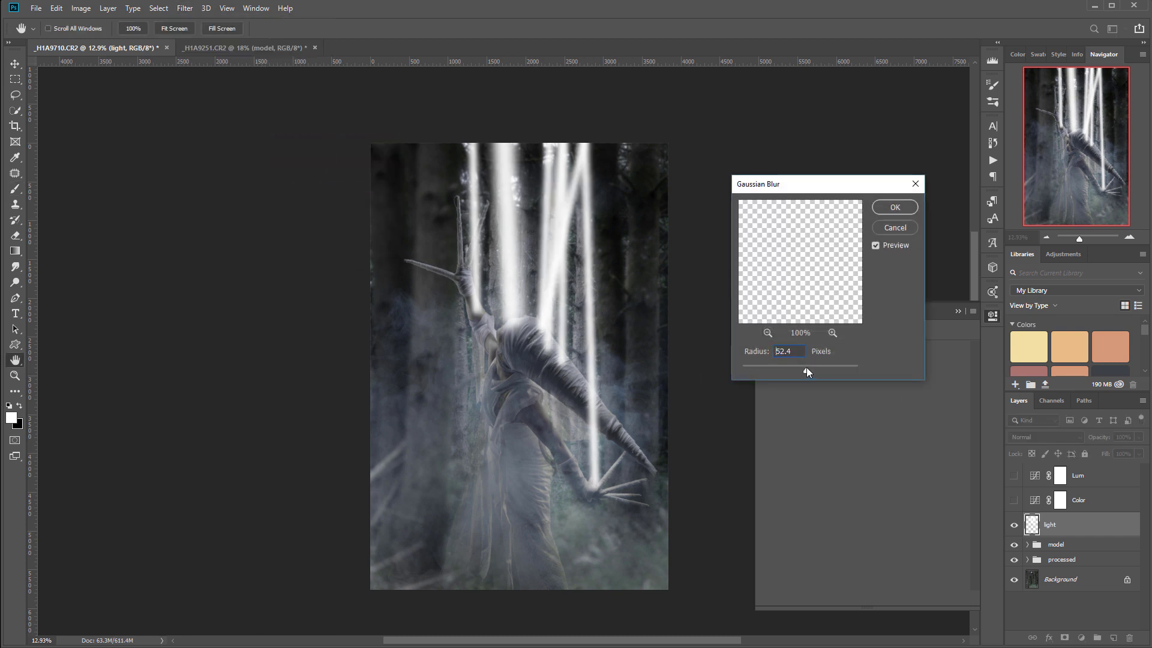
{"action": "left_click_drag", "start_coordinate": [808, 367], "coordinate": [808, 367]}
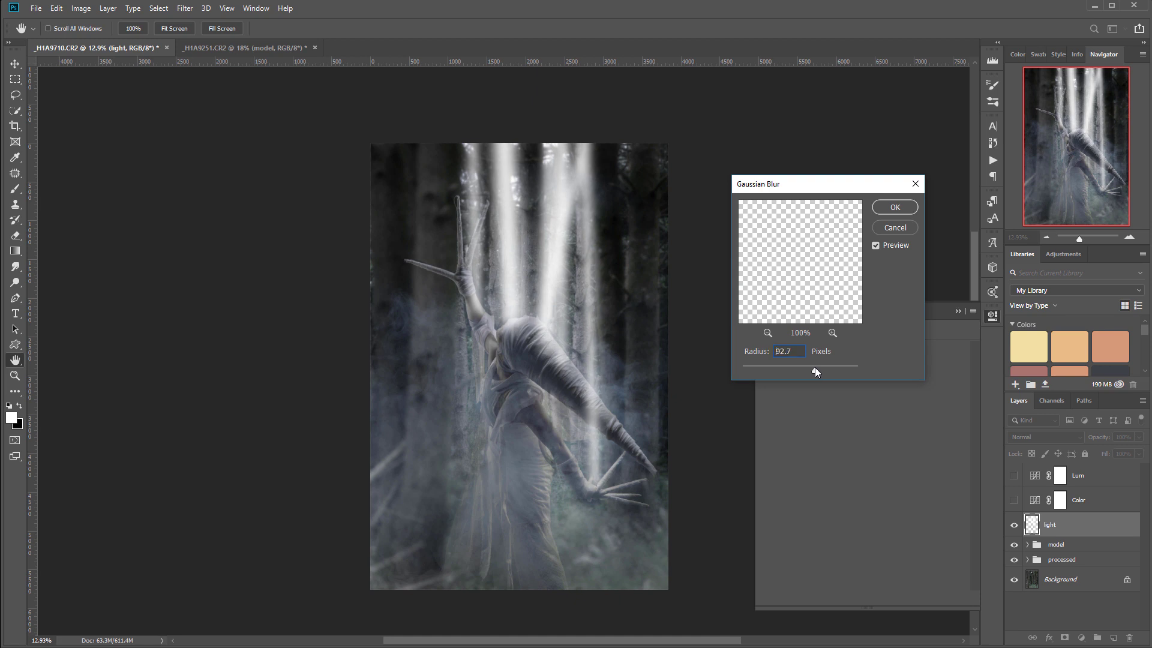
{"action": "left_click", "coordinate": [884, 207]}
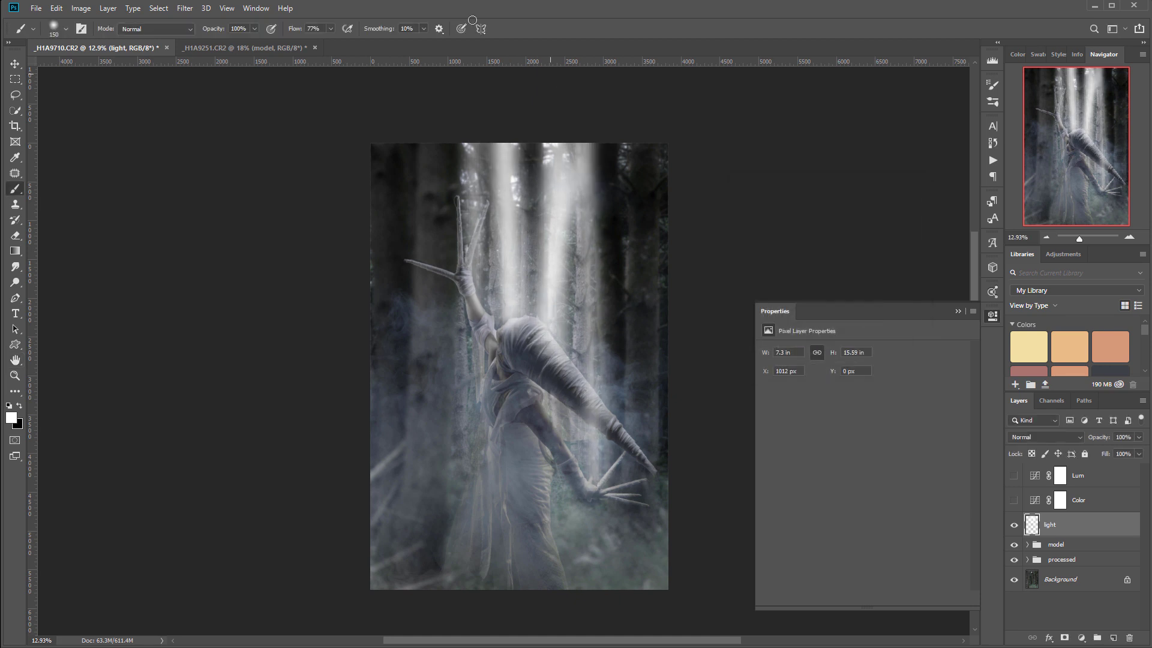
Set the light layer's blend mode to Soft Light and compare the image with and without it.
{"action": "left_click", "coordinate": [1075, 437]}
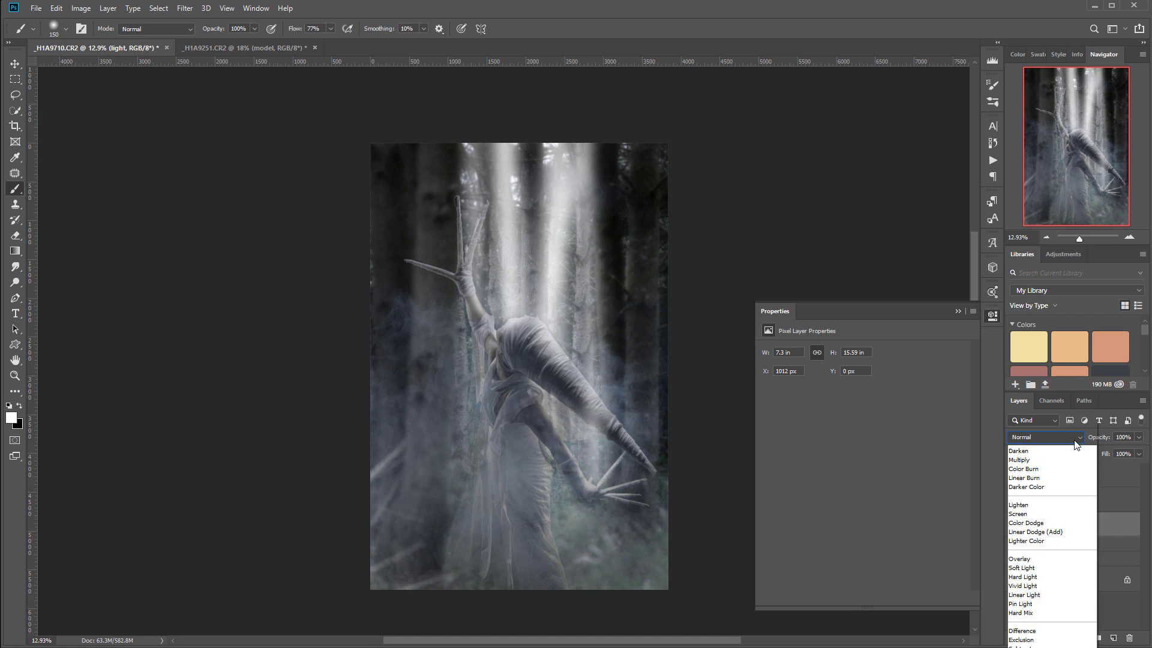
{"action": "left_click", "coordinate": [1050, 522]}
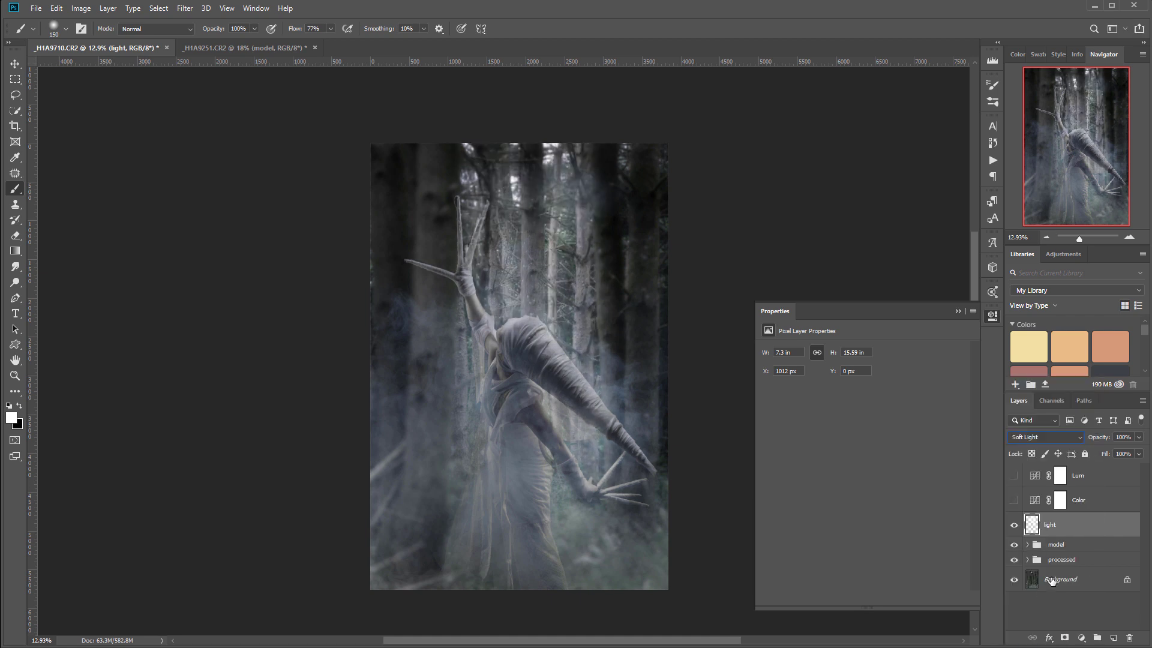
{"action": "left_click", "coordinate": [1014, 525]}
{"action": "left_click", "coordinate": [1014, 525]}
{"action": "left_click", "coordinate": [1014, 525]}
{"action": "left_click", "coordinate": [1013, 525]}
Add a new layer named "Fog" directly above the processed group.
{"action": "left_click", "coordinate": [1084, 560]}
{"action": "left_click", "coordinate": [1113, 637]}
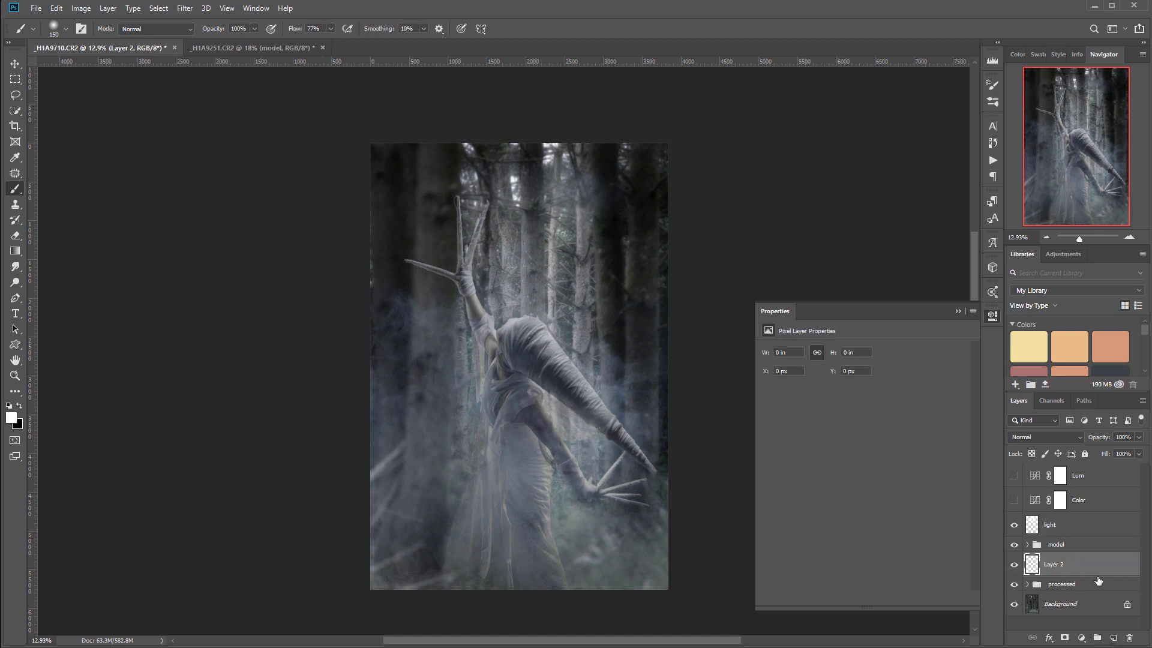
{"action": "double_click", "coordinate": [1054, 564]}
{"action": "type", "text": "Fog"}
{"action": "key", "text": "Return"}
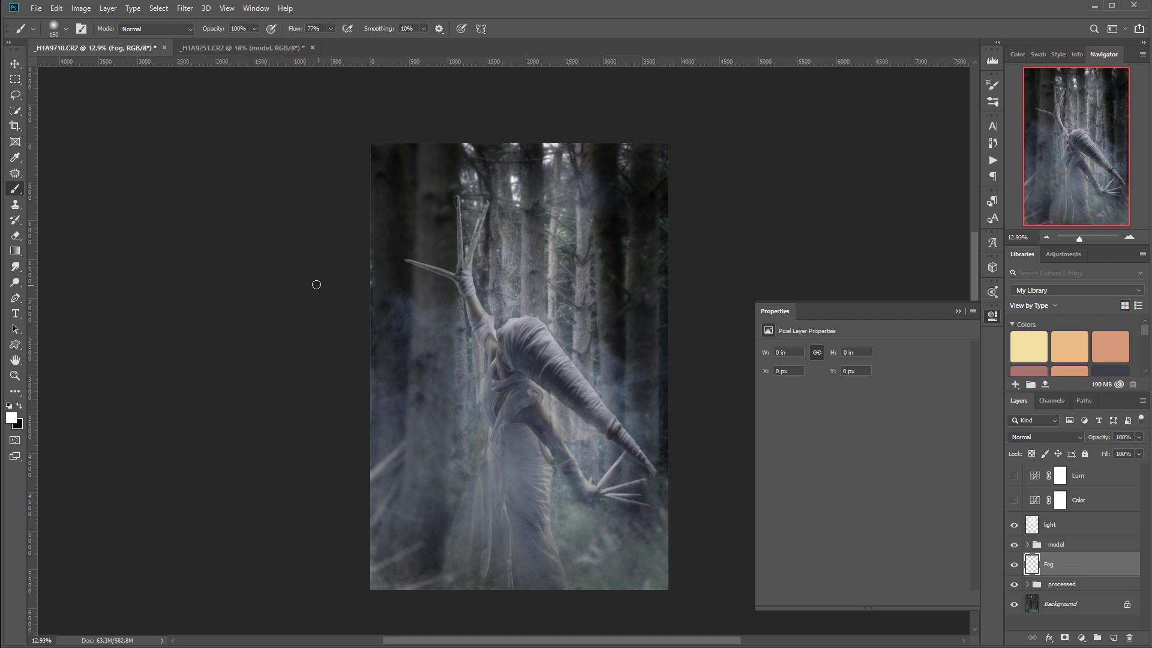
Dab white glow spots behind the figure's head, back and arms on the Fog layer with a 900 px soft brush.
{"action": "right_click", "coordinate": [429, 255]}
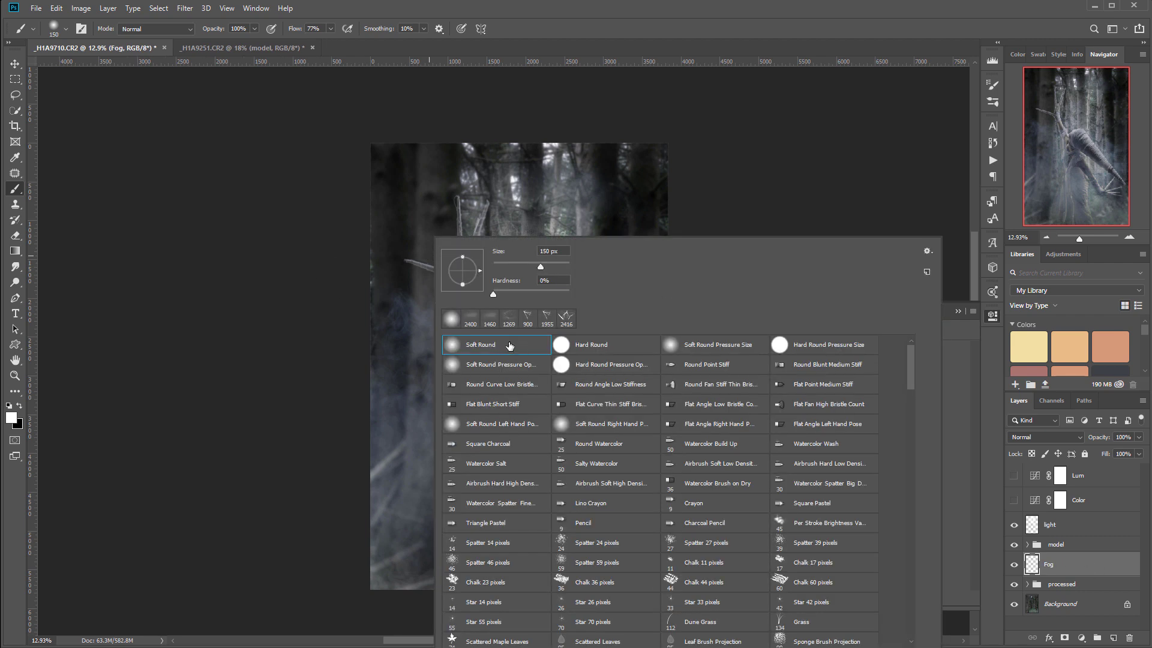
{"action": "left_click", "coordinate": [184, 291]}
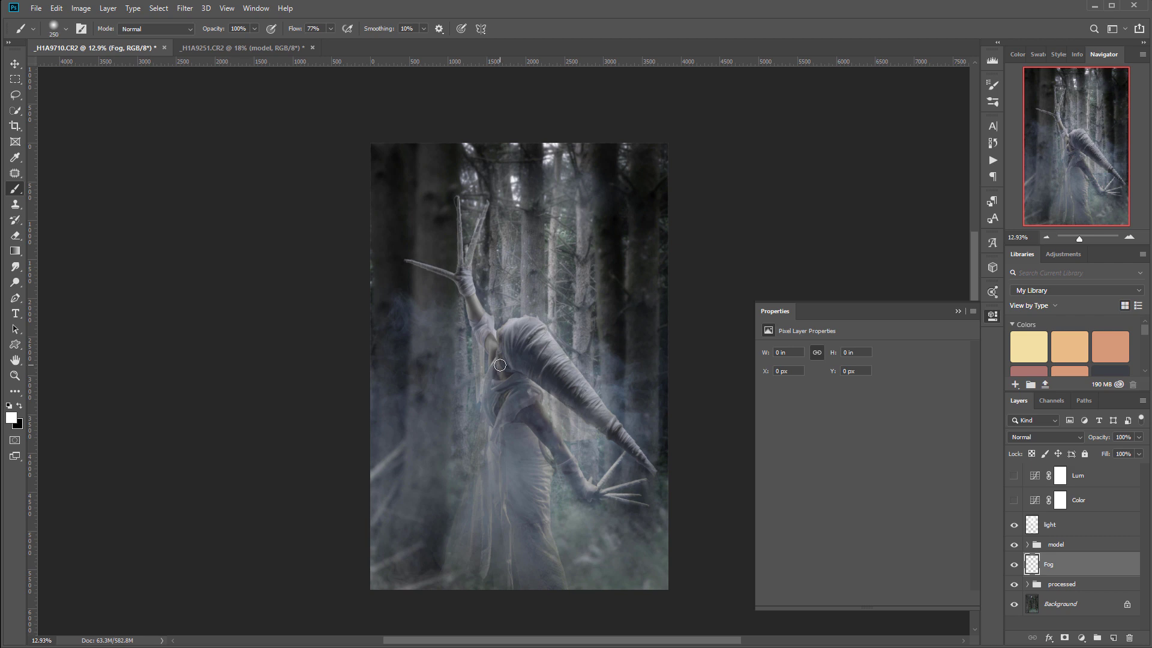
{"action": "key", "text": "bracketright"}
{"action": "key", "text": "bracketright"}
{"action": "key", "text": "bracketright"}
{"action": "key", "text": "bracketright"}
{"action": "left_click_drag", "start_coordinate": [497, 373], "coordinate": [483, 384]}
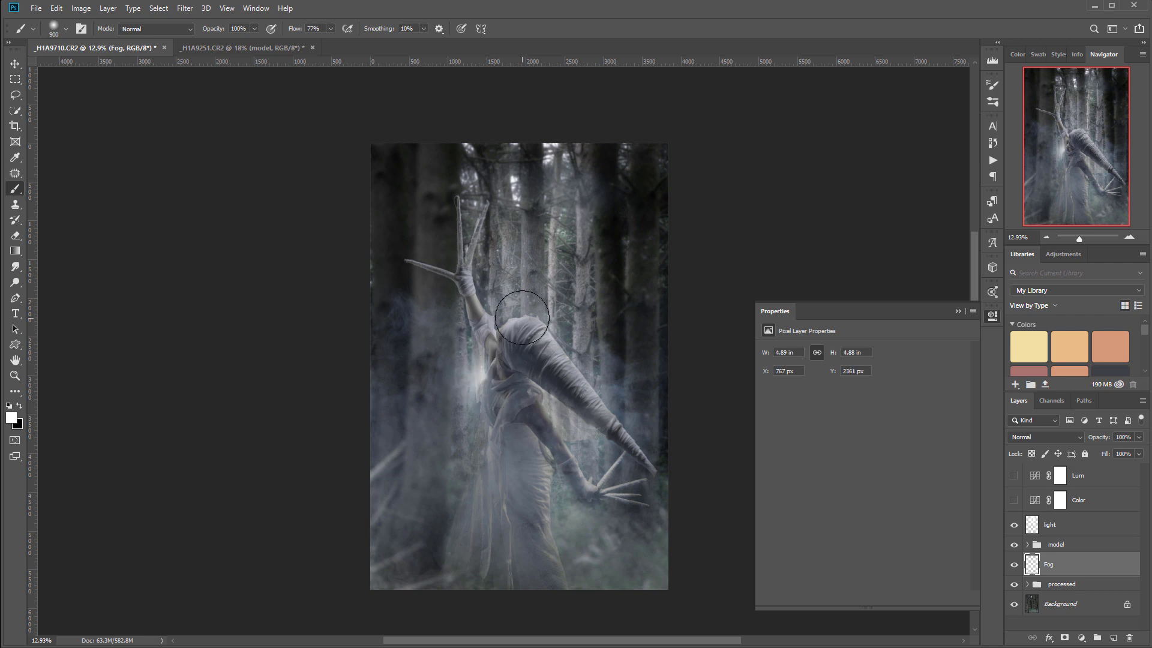
{"action": "left_click", "coordinate": [522, 310]}
{"action": "left_click", "coordinate": [580, 346]}
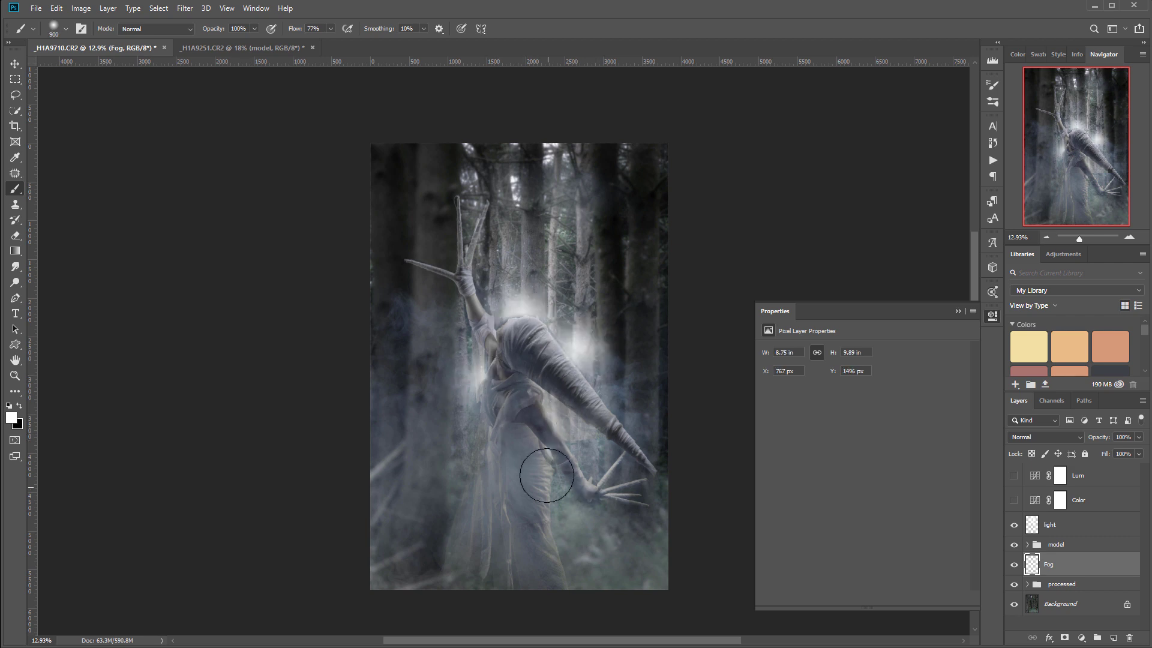
{"action": "left_click", "coordinate": [570, 450]}
{"action": "left_click", "coordinate": [463, 290]}
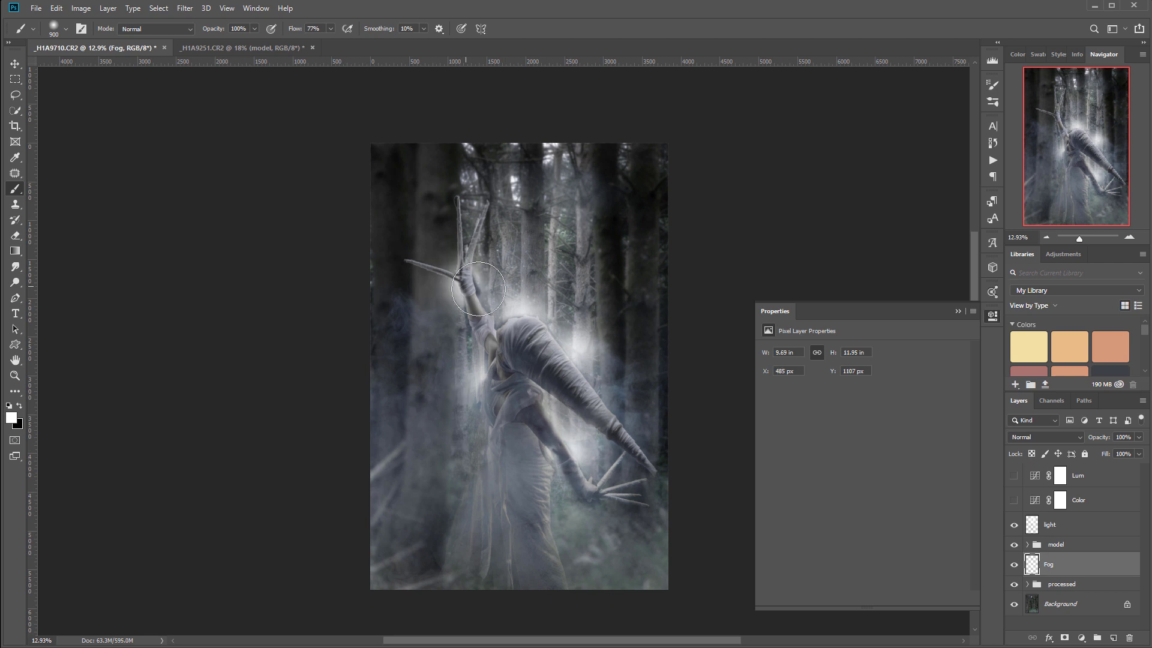
{"action": "left_click", "coordinate": [489, 227]}
{"action": "left_click", "coordinate": [501, 296]}
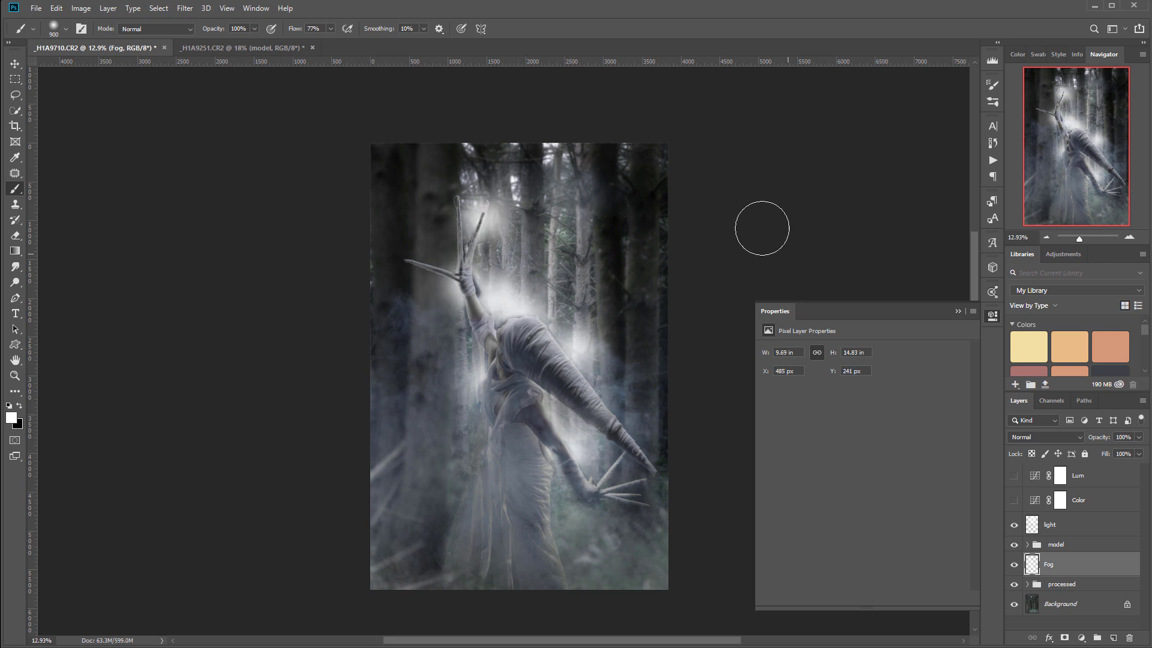
Apply a Gaussian Blur of 170.5 pixels radius to the Fog layer and set its blend mode to Soft Light.
{"action": "left_click", "coordinate": [185, 8]}
{"action": "mouse_move", "coordinate": [268, 148]}
{"action": "left_click", "coordinate": [360, 189]}
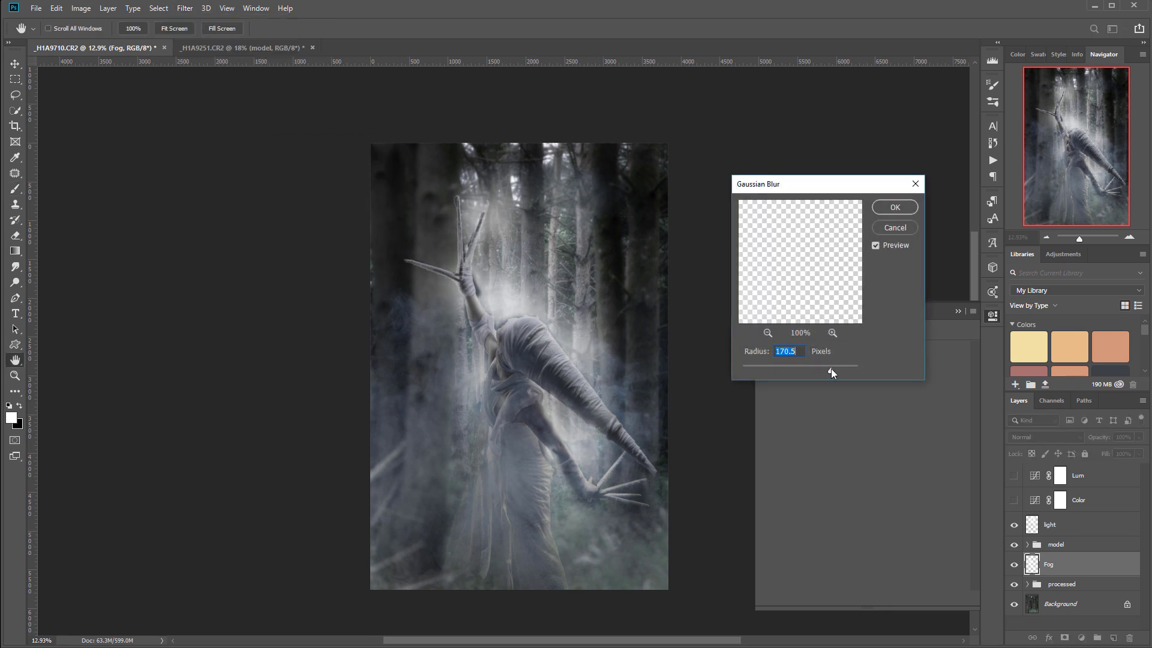
{"action": "left_click", "coordinate": [884, 207]}
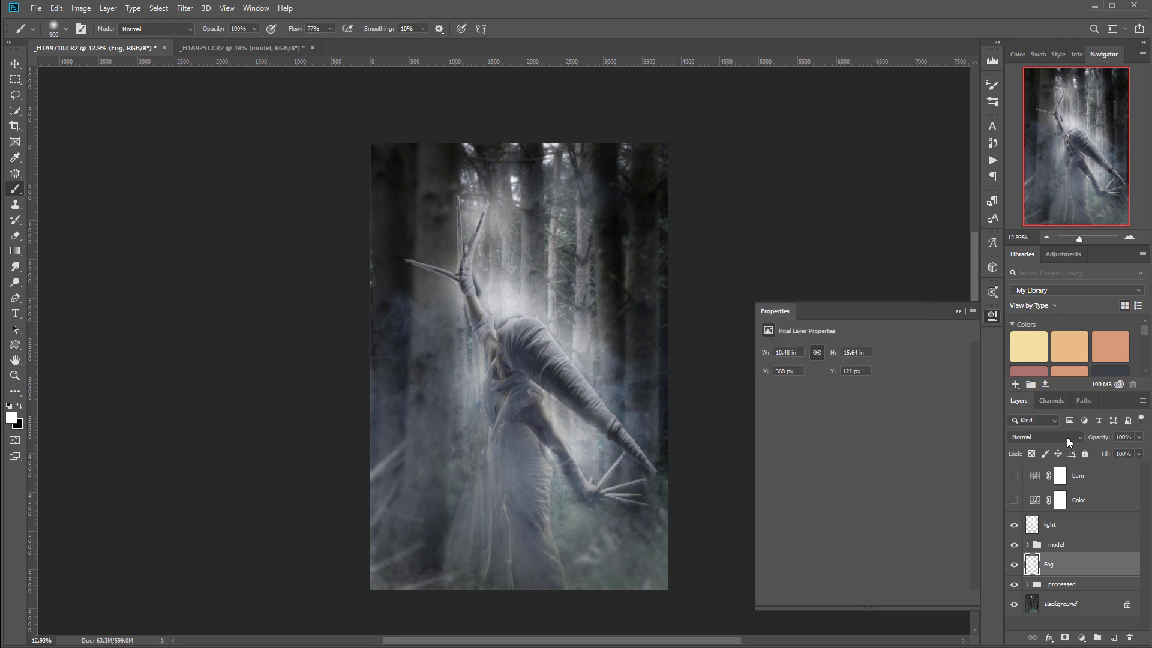
{"action": "left_click", "coordinate": [1066, 438]}
{"action": "left_click", "coordinate": [1035, 524]}
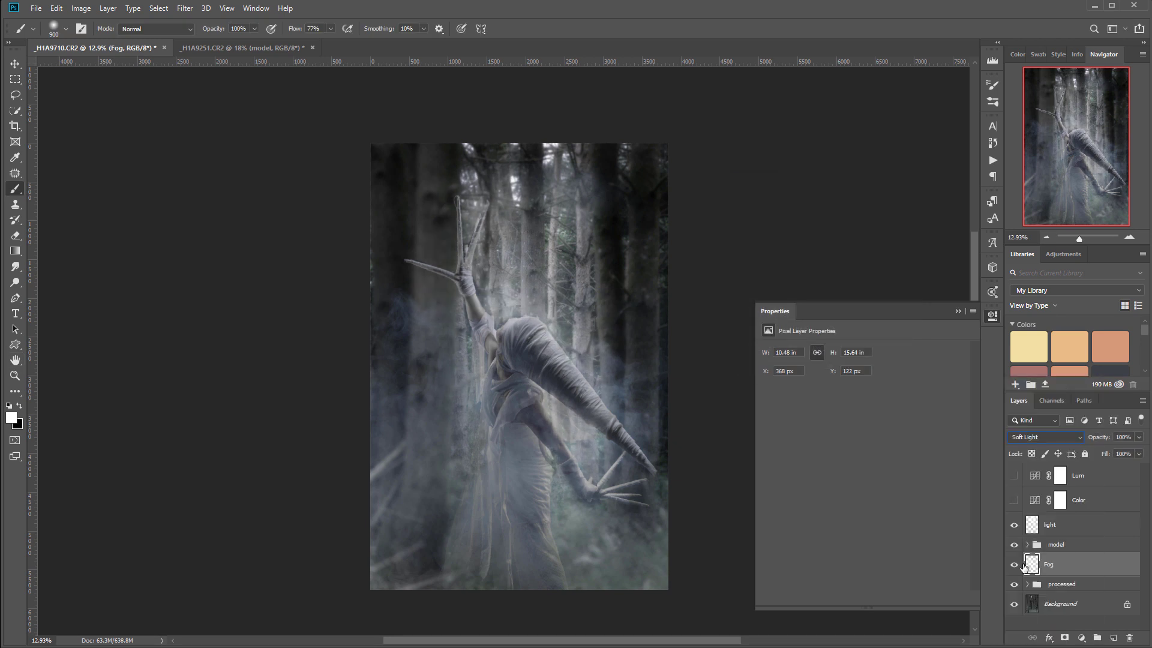
Compare the image with and without the Fog layer, and delete that layer.
{"action": "left_click", "coordinate": [1018, 567]}
{"action": "left_click", "coordinate": [1018, 567]}
{"action": "left_click", "coordinate": [1018, 567]}
{"action": "left_click", "coordinate": [1018, 567]}
{"action": "left_click_drag", "start_coordinate": [1110, 565], "coordinate": [1128, 637]}
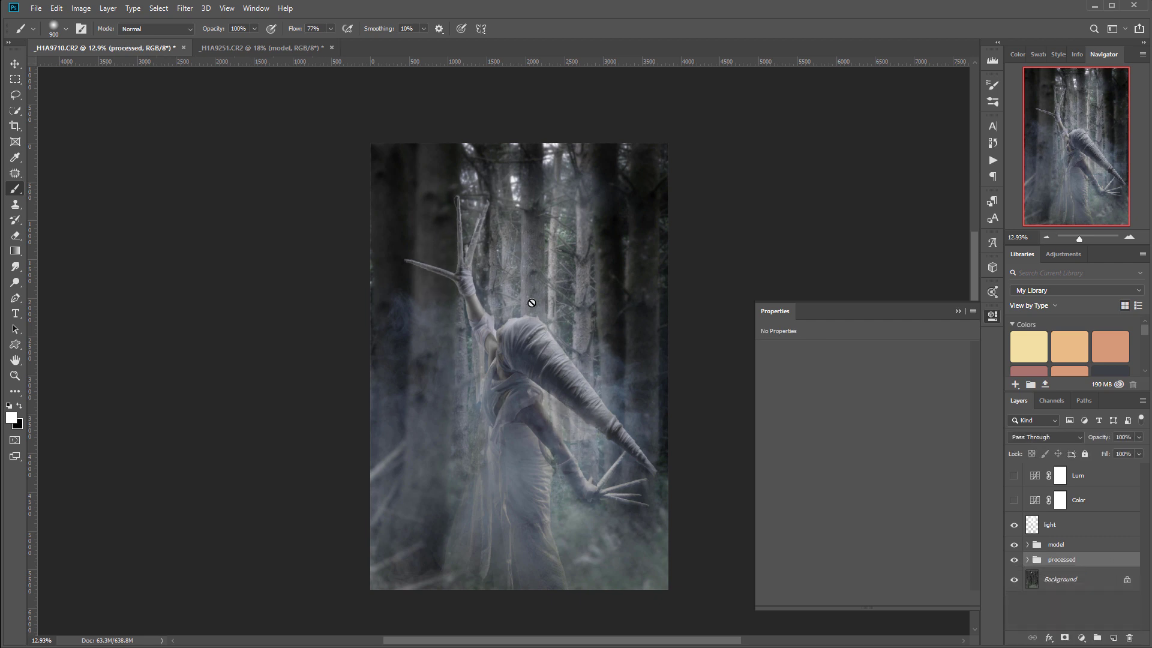
{"action": "scroll", "coordinate": [524, 338], "scroll_direction": "up", "scroll_amount": 5}
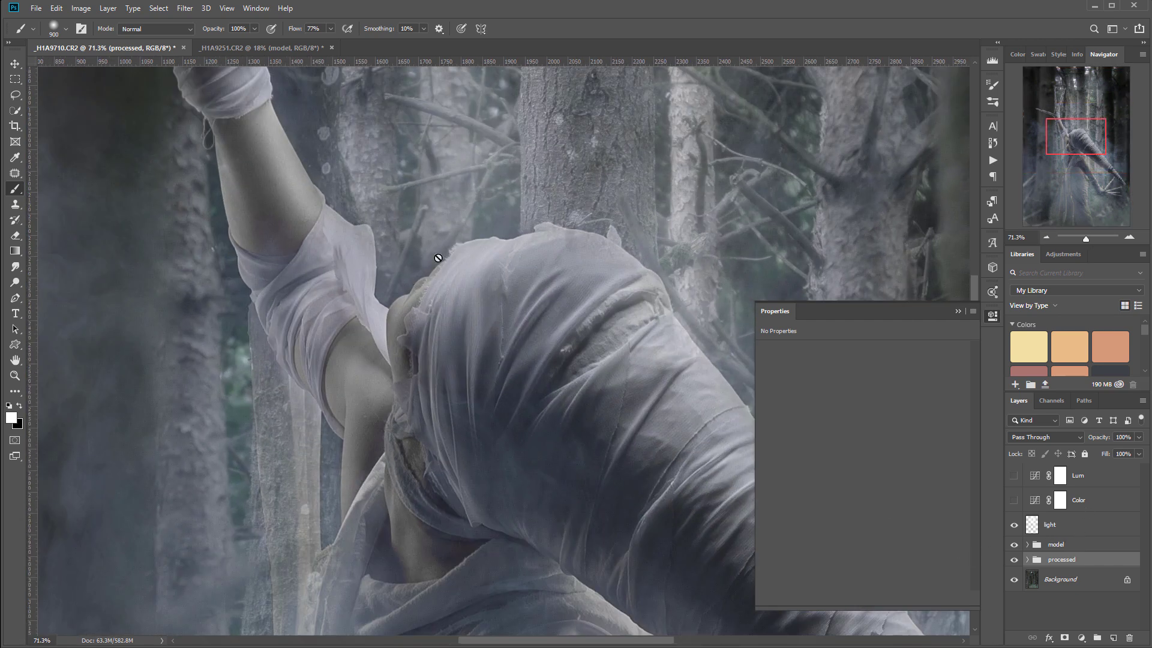
Add a new layer named "Dark fog" directly above the light layer.
{"action": "scroll", "coordinate": [435, 306], "scroll_direction": "down", "scroll_amount": 5}
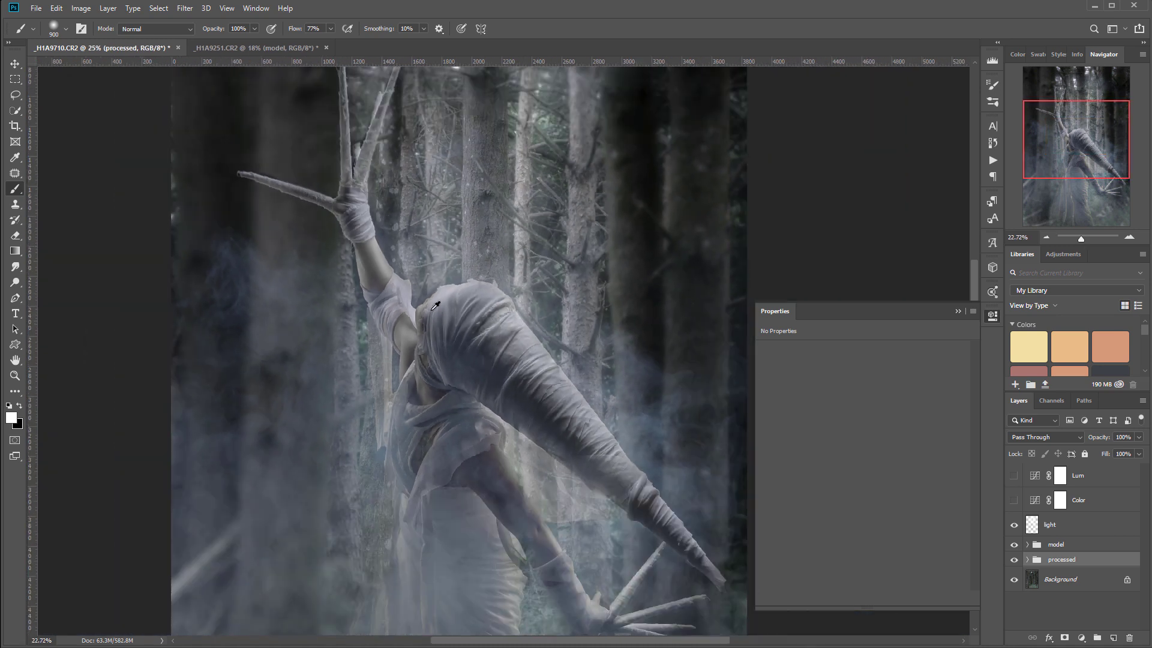
{"action": "left_click_drag", "start_coordinate": [416, 339], "coordinate": [480, 348]}
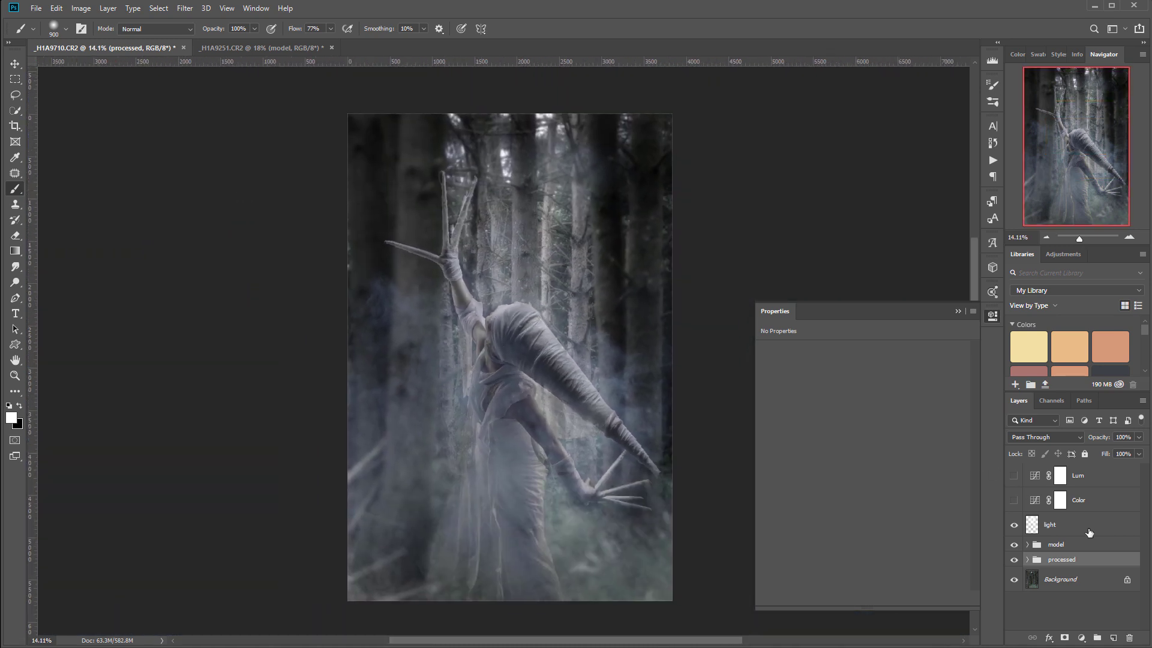
{"action": "left_click", "coordinate": [1113, 638]}
{"action": "double_click", "coordinate": [1055, 525]}
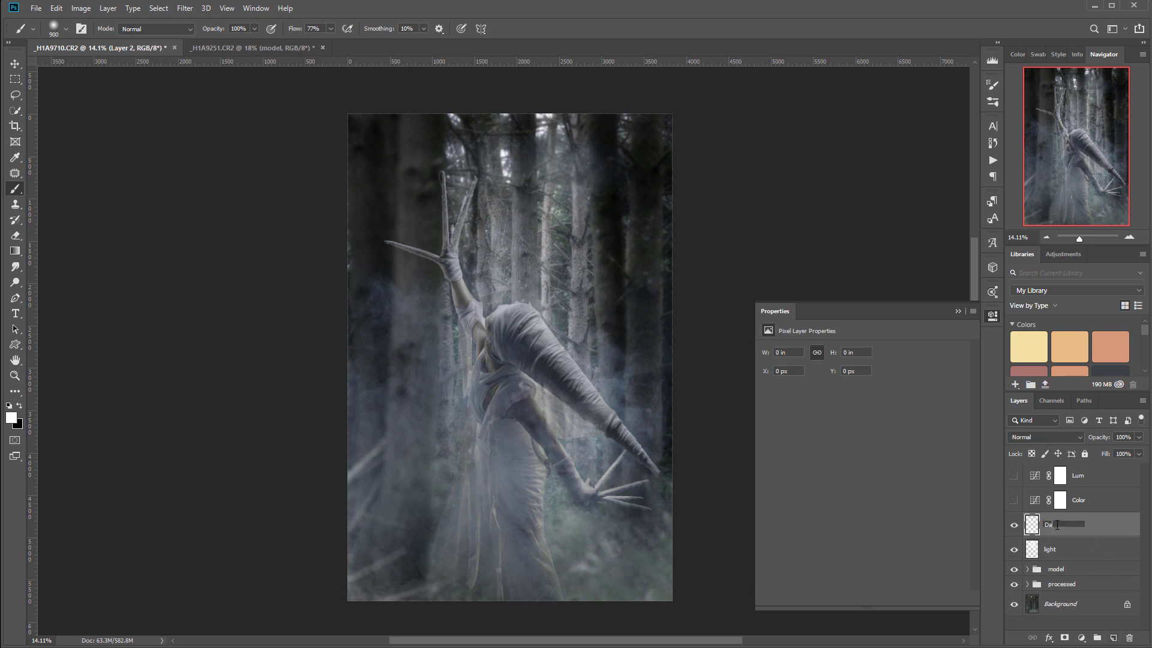
{"action": "left_click", "coordinate": [1110, 534]}
Make black the foreground colour and try one stamp of the 1361 px smoke2 brush on the mist beside the raised arm.
{"action": "left_click", "coordinate": [20, 408]}
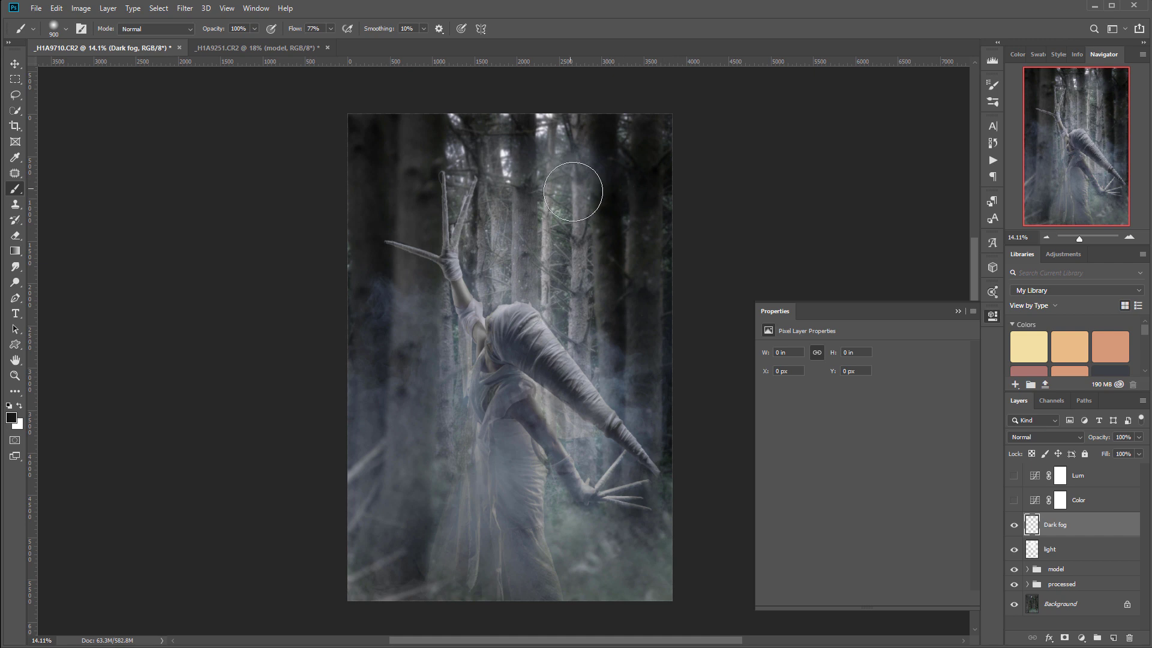
{"action": "right_click", "coordinate": [486, 320]}
{"action": "left_click_drag", "start_coordinate": [966, 360], "coordinate": [948, 481]}
{"action": "left_click", "coordinate": [649, 373]}
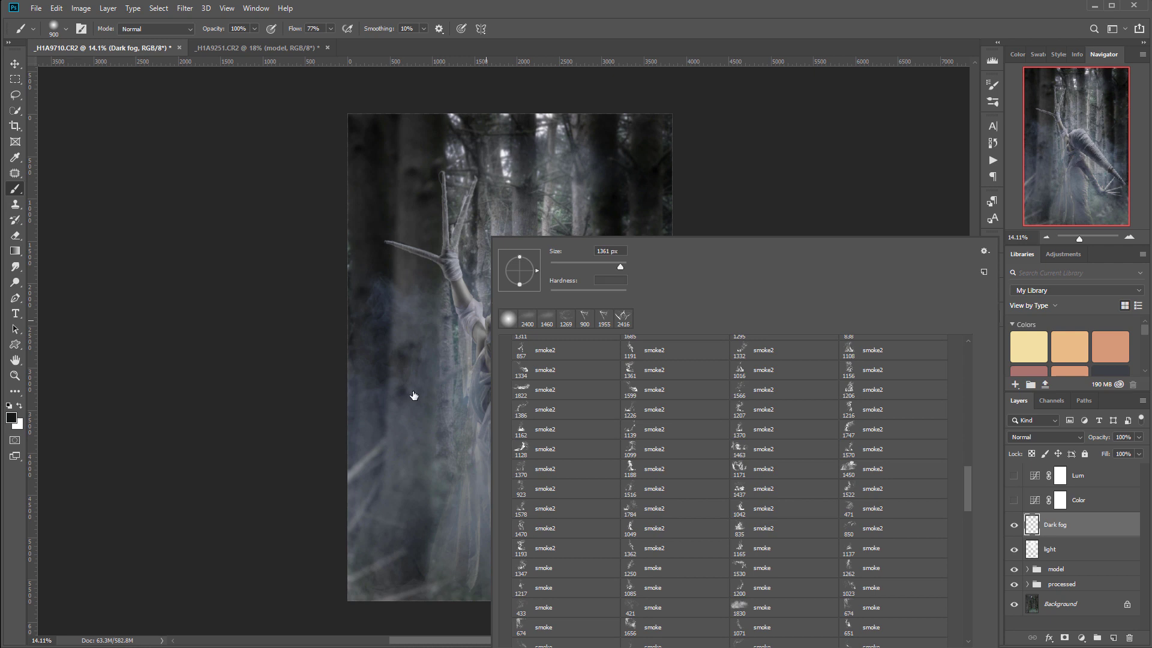
{"action": "left_click", "coordinate": [432, 318]}
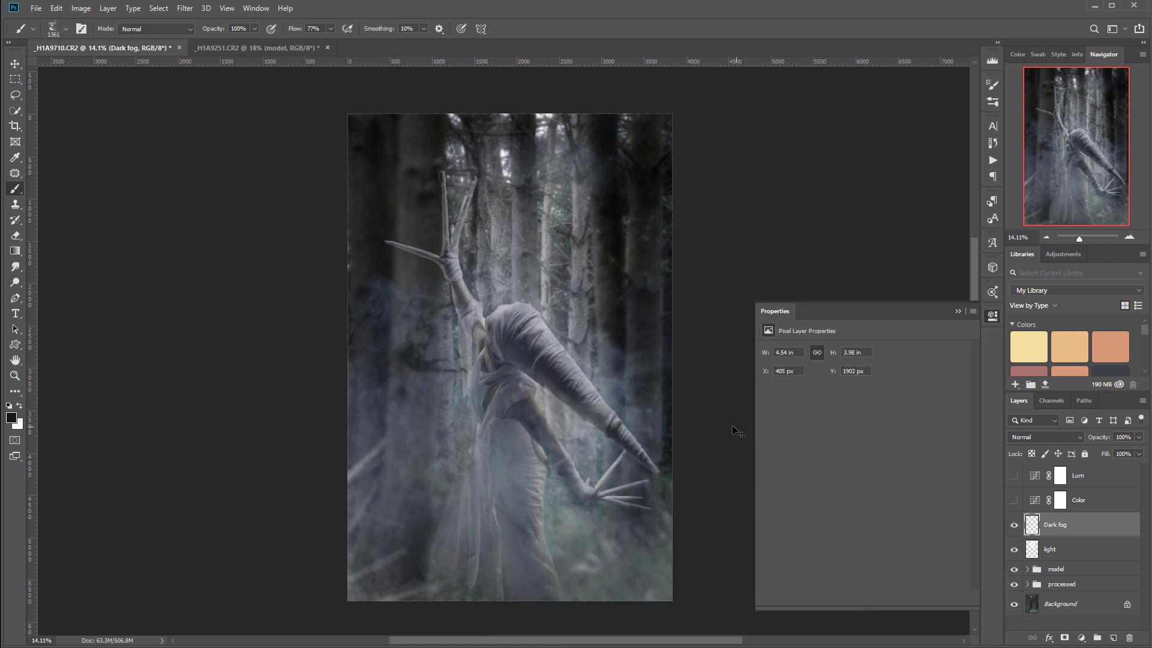
Enlarge the smoke2 brush to 4000 px and stamp dark smoke over the figure's lower body and the ground beside it.
{"action": "key", "text": "bracketright"}
{"action": "key", "text": "bracketright"}
{"action": "key", "text": "bracketright"}
{"action": "key", "text": "bracketright"}
{"action": "key", "text": "bracketright"}
{"action": "key", "text": "bracketright"}
{"action": "key", "text": "bracketright"}
{"action": "key", "text": "bracketright"}
{"action": "key", "text": "bracketright"}
{"action": "key", "text": "bracketright"}
{"action": "key", "text": "bracketright"}
{"action": "key", "text": "bracketright"}
{"action": "key", "text": "bracketright"}
{"action": "key", "text": "bracketright"}
{"action": "key", "text": "bracketright"}
{"action": "key", "text": "bracketright"}
{"action": "key", "text": "bracketright"}
{"action": "key", "text": "bracketright"}
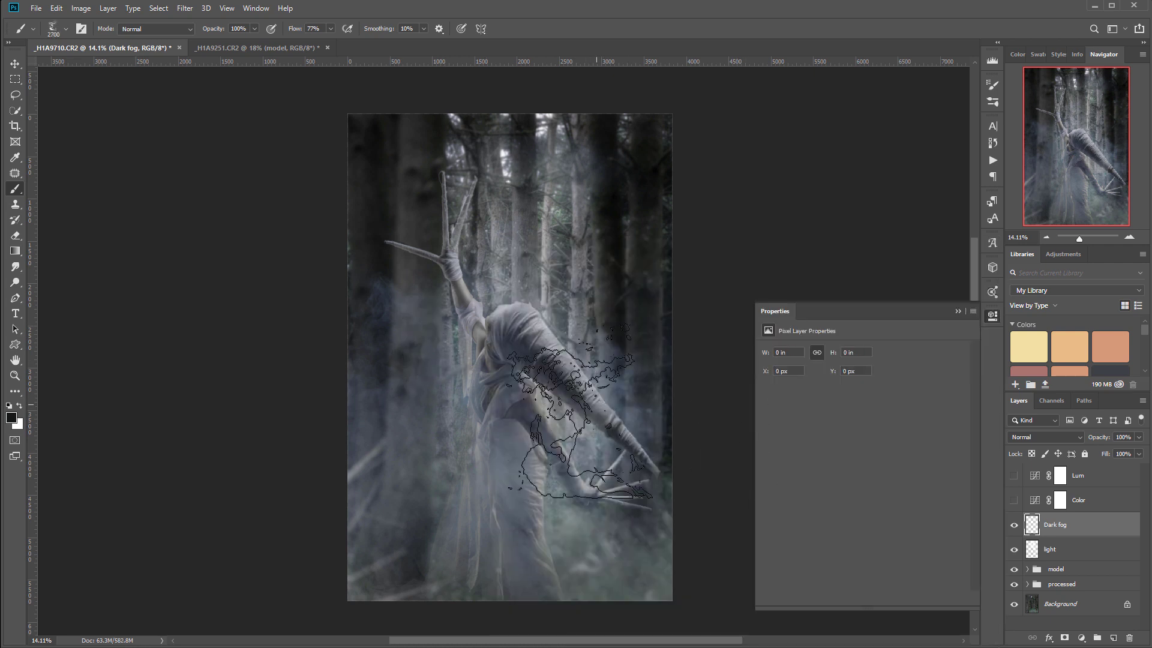
{"action": "mouse_move", "coordinate": [601, 486]}
{"action": "left_mouse_down"}
{"action": "mouse_move", "coordinate": [590, 471]}
{"action": "mouse_move", "coordinate": [660, 414]}
{"action": "left_mouse_up"}
{"action": "key", "text": "bracketright"}
{"action": "key", "text": "bracketright"}
{"action": "key", "text": "bracketright"}
{"action": "key", "text": "bracketright"}
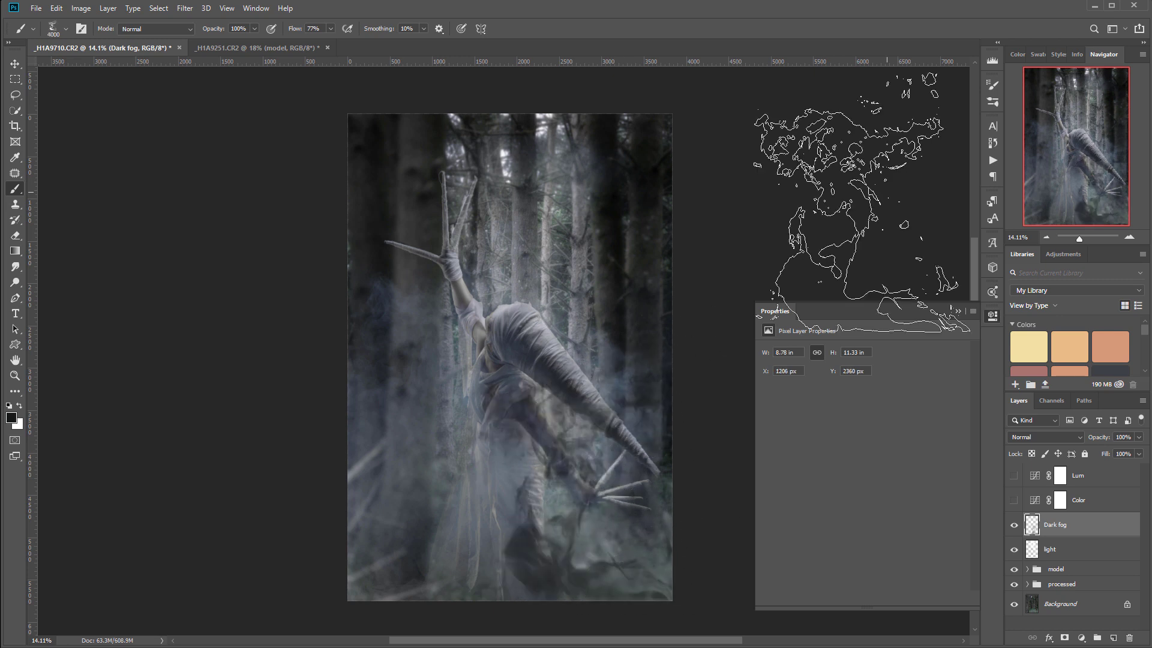
Choose the 1530 px smoke brush, try a stamp at the image's left edge, and undo that stamp.
{"action": "right_click", "coordinate": [474, 363]}
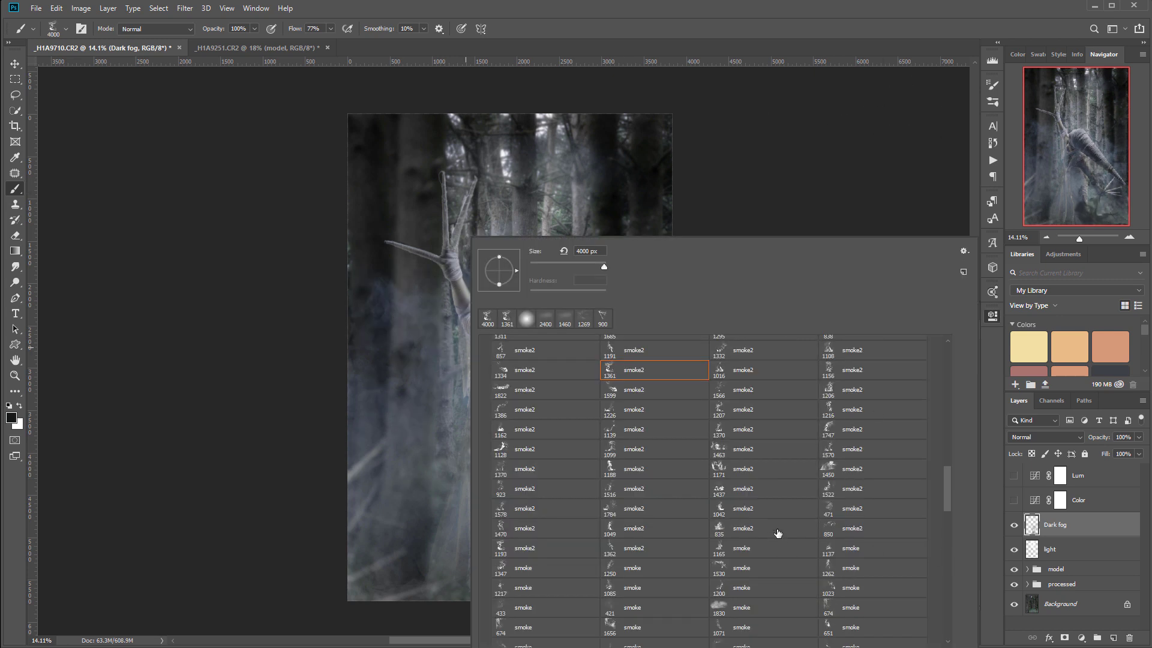
{"action": "left_click", "coordinate": [736, 566]}
{"action": "left_click", "coordinate": [387, 423]}
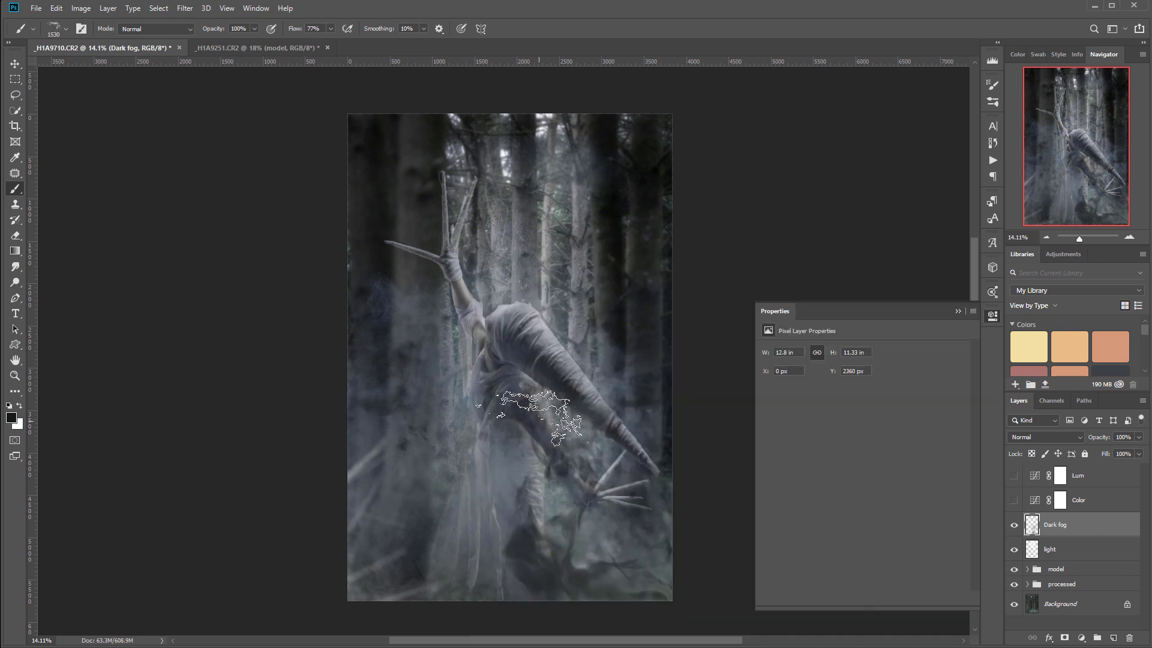
{"action": "key", "text": "ctrl+z"}
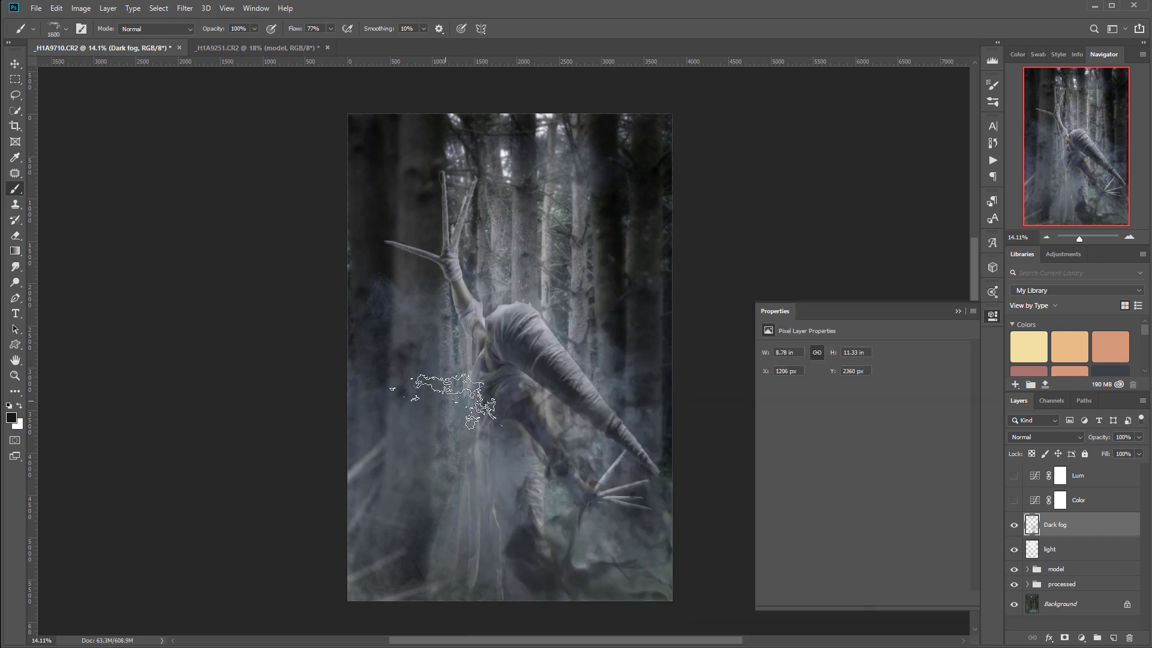
Enlarge the smoke brush to 4300 px and stamp dark smoke across the ground in the image's lower left.
{"action": "key", "text": "bracketright"}
{"action": "key", "text": "bracketright"}
{"action": "key", "text": "bracketright"}
{"action": "key", "text": "bracketright"}
{"action": "key", "text": "bracketright"}
{"action": "key", "text": "bracketright"}
{"action": "key", "text": "bracketright"}
{"action": "key", "text": "bracketright"}
{"action": "key", "text": "bracketright"}
{"action": "key", "text": "bracketright"}
{"action": "key", "text": "bracketright"}
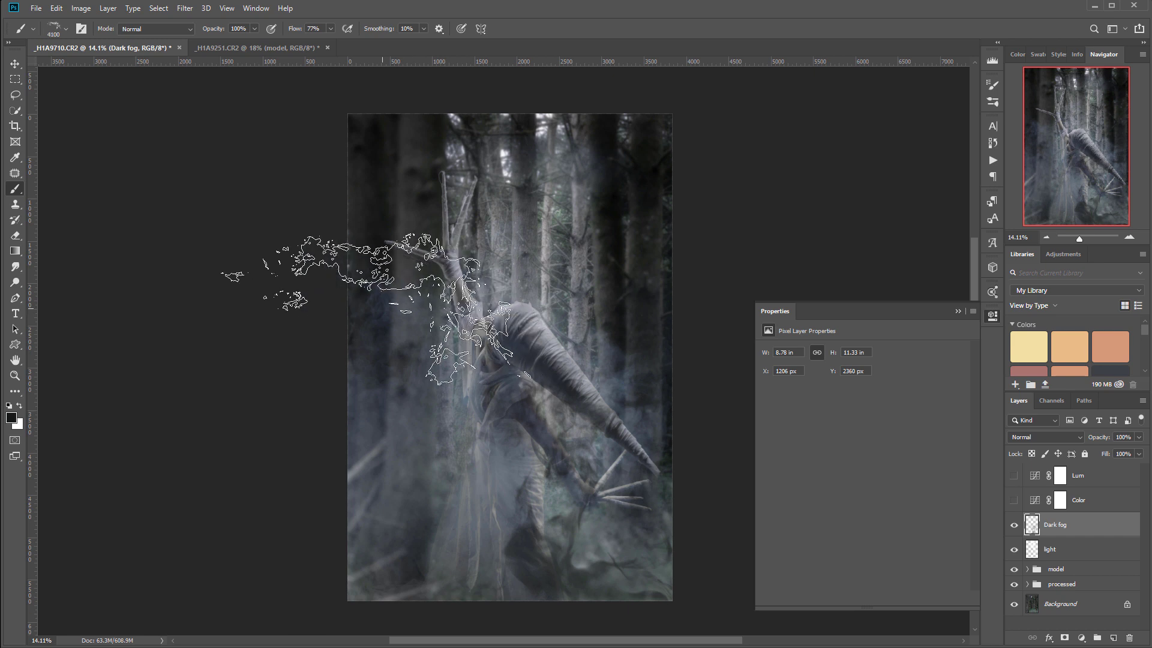
{"action": "left_click", "coordinate": [321, 276]}
{"action": "key", "text": "ctrl+z"}
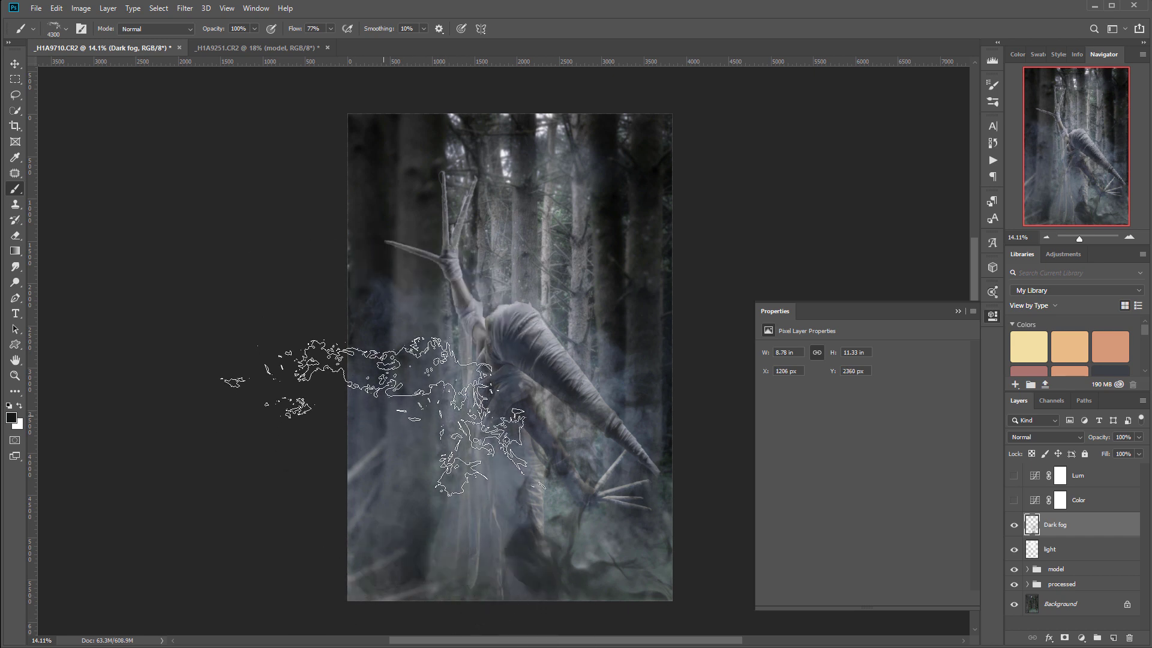
{"action": "left_click", "coordinate": [397, 537]}
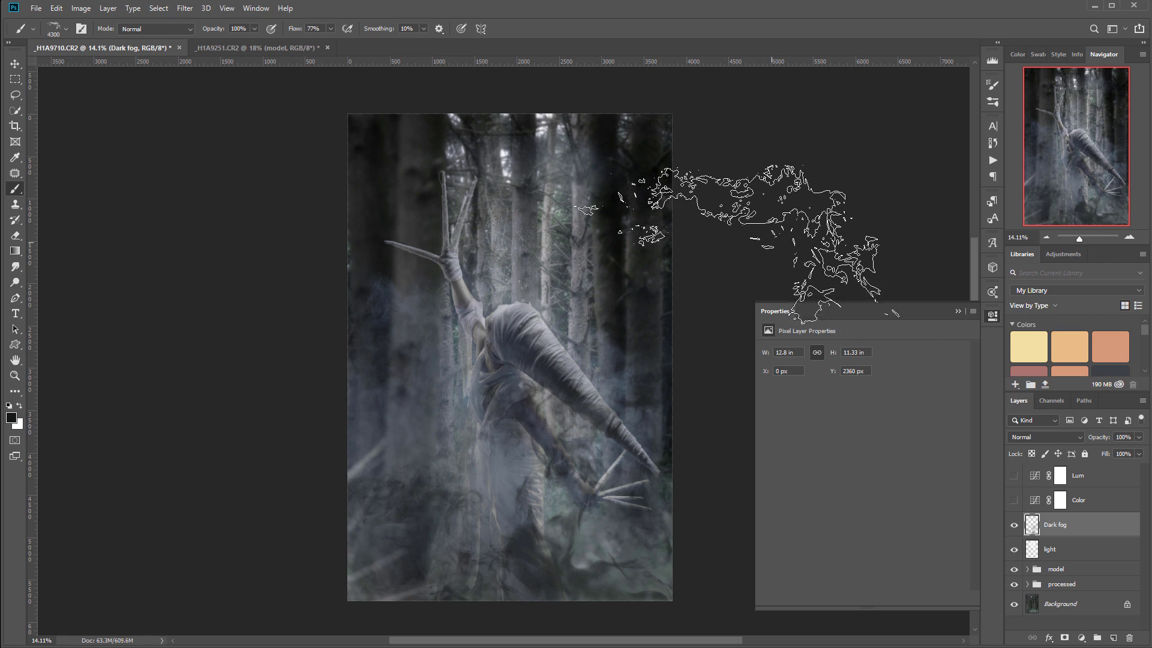
Choose the 1347 px smoke brush, enlarge it to 3800 px, and stamp dark smoke on the image's left side and lower left.
{"action": "right_click", "coordinate": [319, 342]}
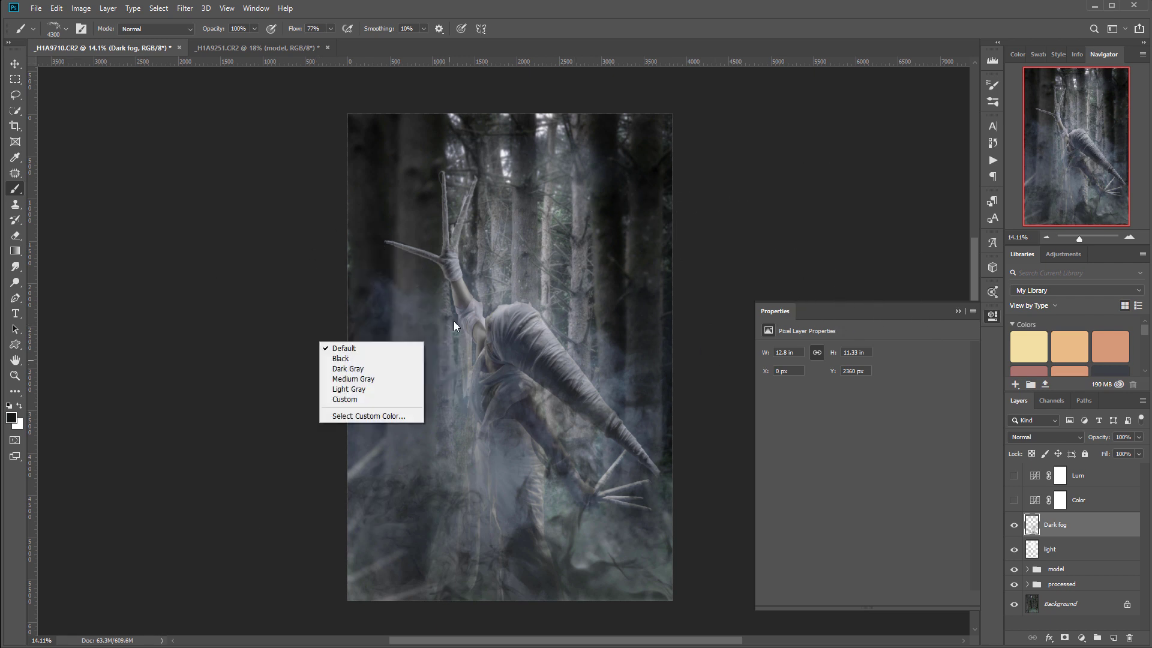
{"action": "right_click", "coordinate": [457, 368]}
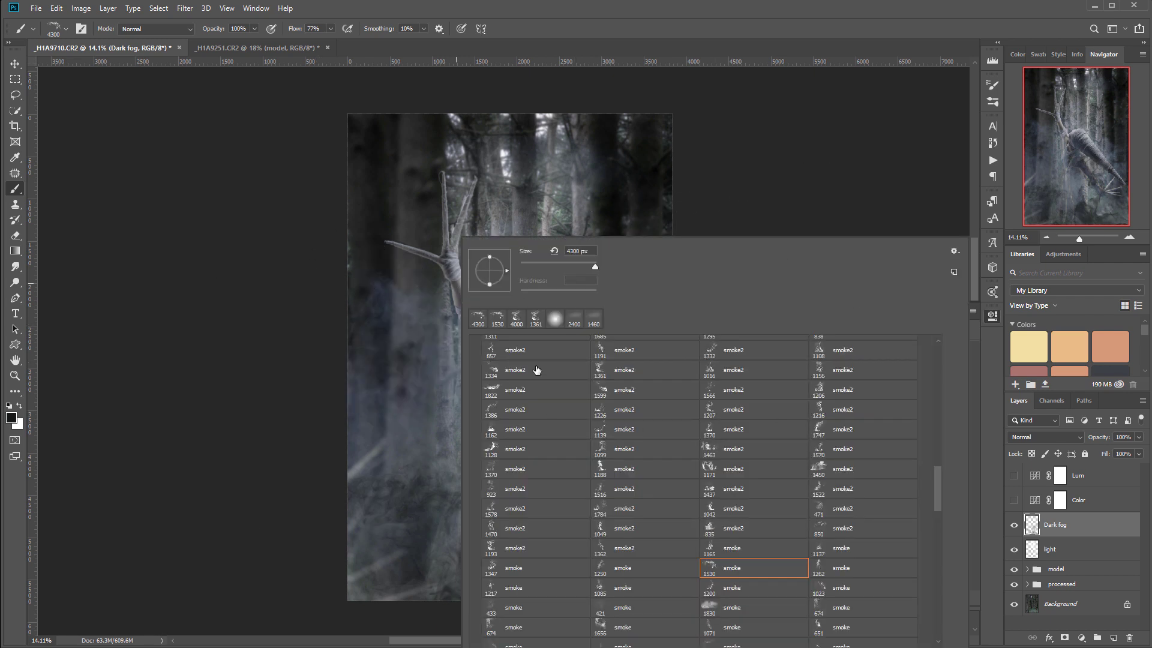
{"action": "left_click", "coordinate": [510, 568]}
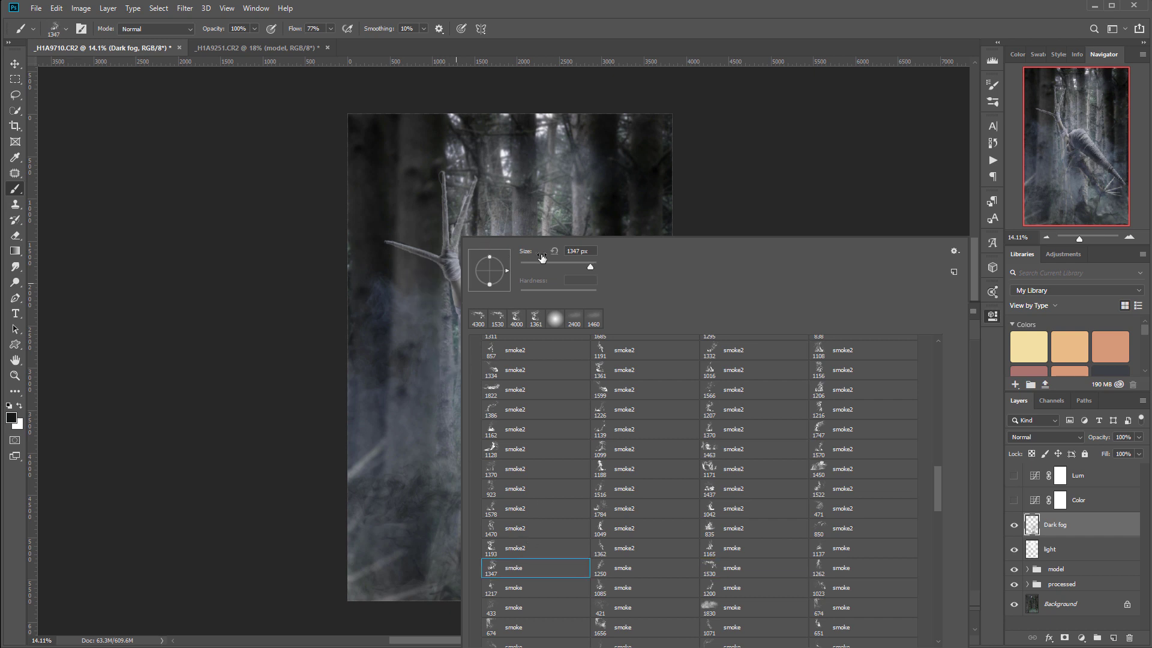
{"action": "left_click", "coordinate": [280, 272]}
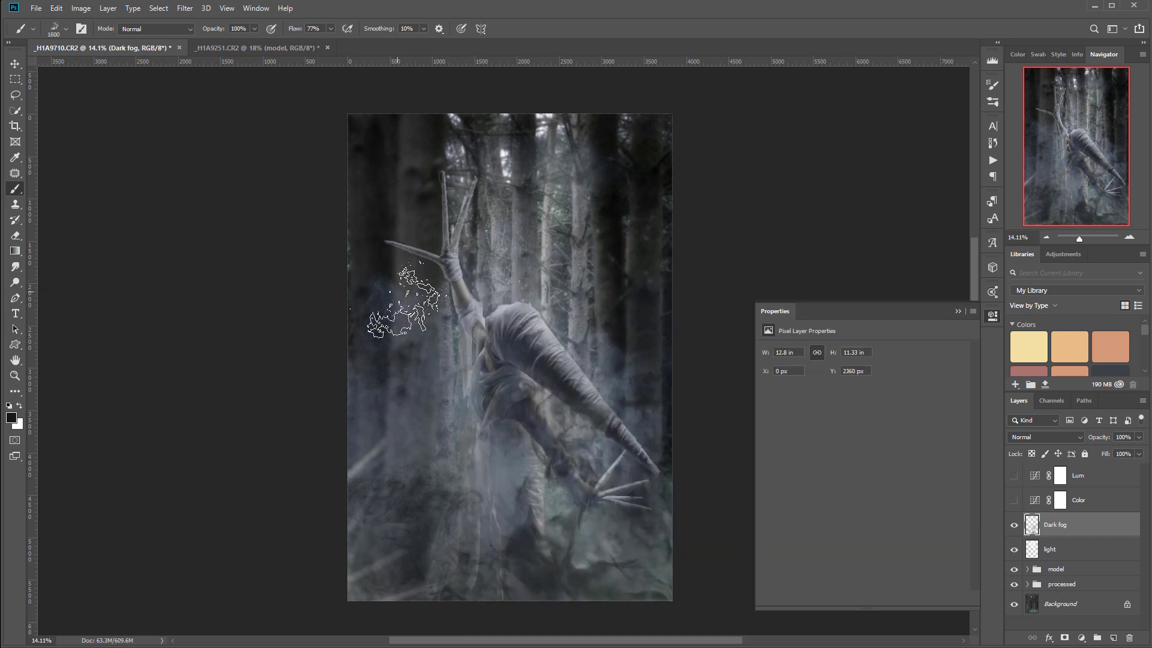
{"action": "key", "text": "bracketright"}
{"action": "key", "text": "bracketright"}
{"action": "key", "text": "bracketright"}
{"action": "key", "text": "bracketright"}
{"action": "key", "text": "bracketright"}
{"action": "key", "text": "bracketright"}
{"action": "key", "text": "bracketright"}
{"action": "key", "text": "bracketright"}
{"action": "key", "text": "bracketright"}
{"action": "key", "text": "bracketright"}
{"action": "key", "text": "bracketright"}
{"action": "key", "text": "bracketright"}
{"action": "key", "text": "bracketright"}
{"action": "key", "text": "bracketright"}
{"action": "key", "text": "bracketright"}
{"action": "key", "text": "bracketright"}
{"action": "key", "text": "bracketright"}
{"action": "key", "text": "bracketright"}
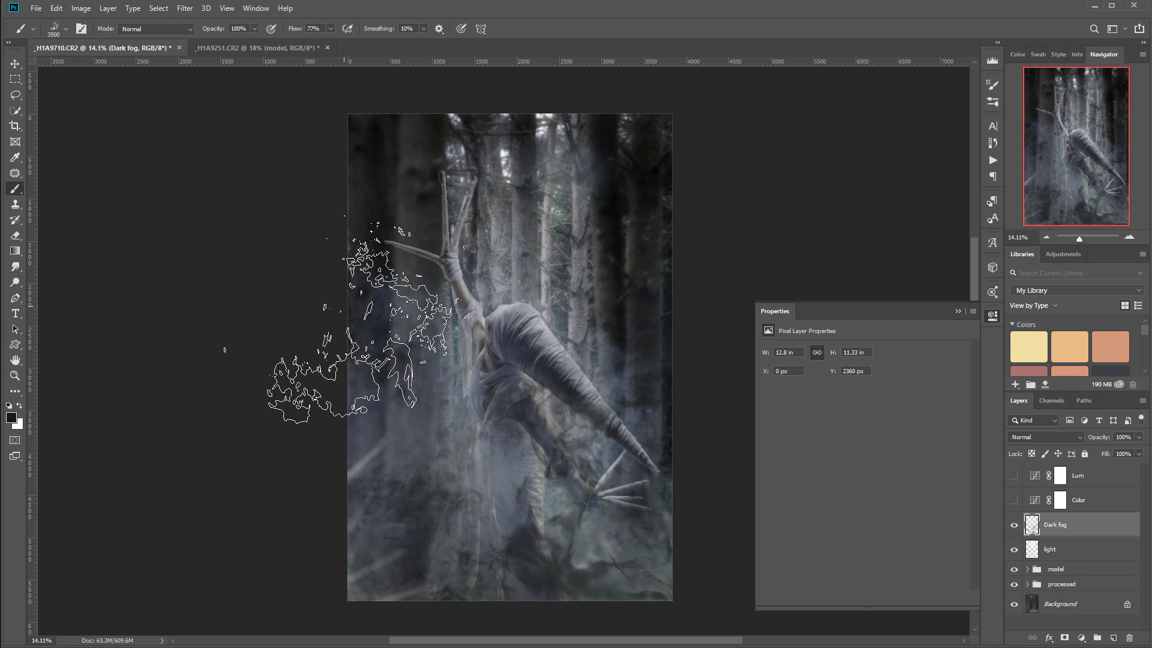
{"action": "left_click", "coordinate": [351, 315]}
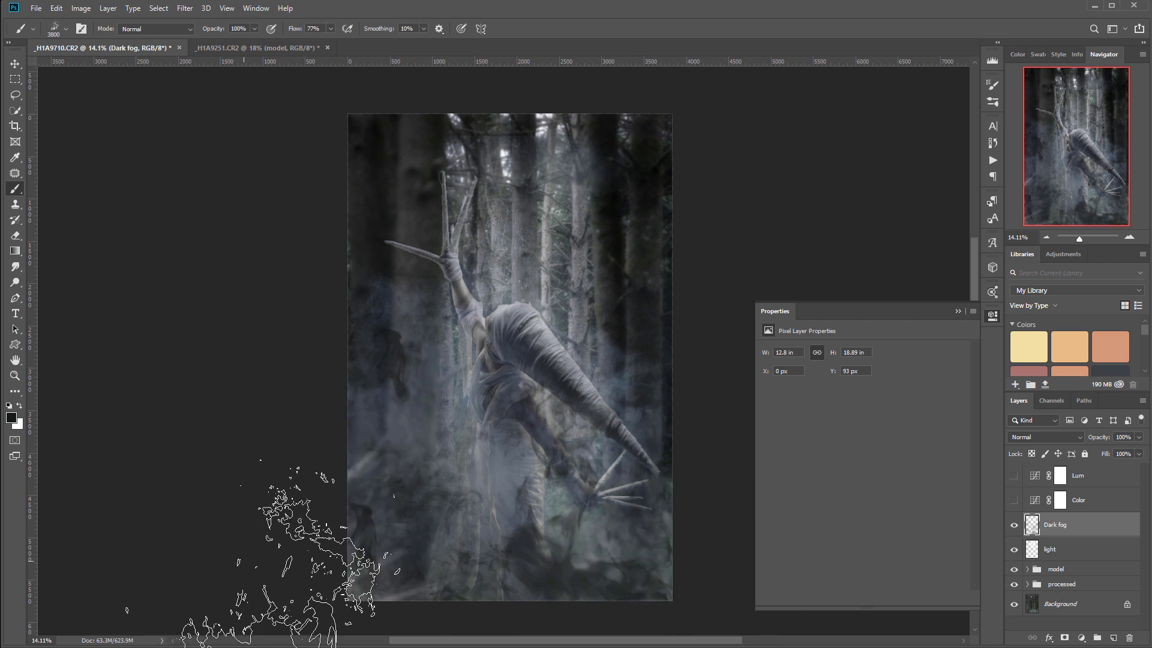
{"action": "left_click", "coordinate": [413, 504]}
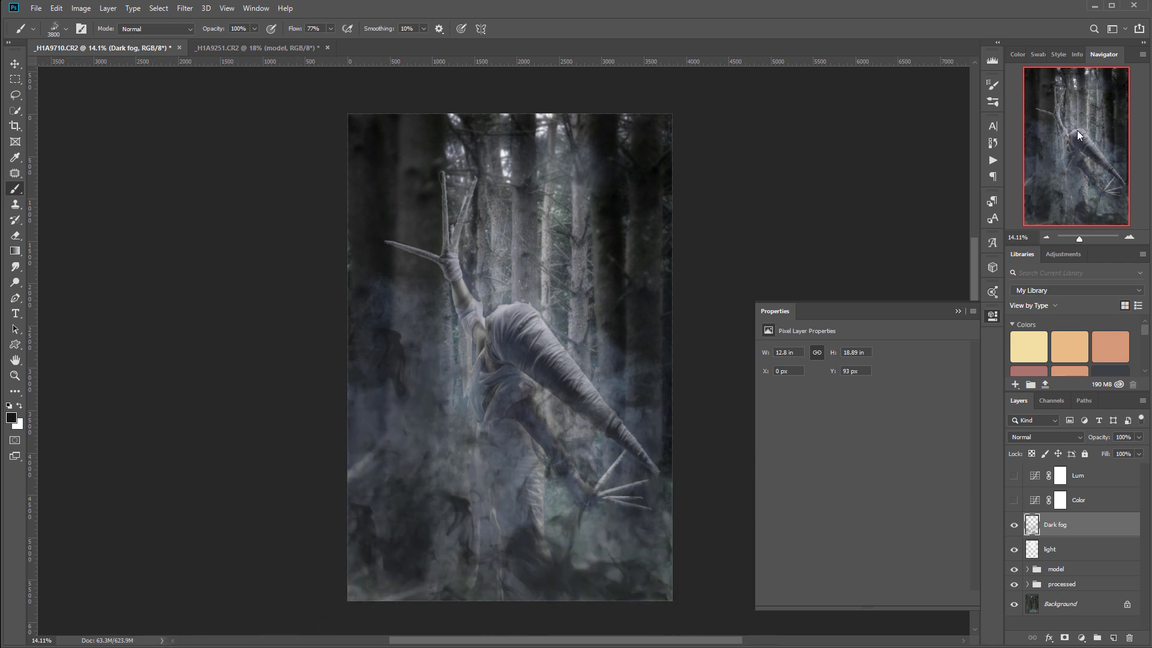
Set the Dark fog layer's blend mode to Soft Light, compare it on and off, and set its opacity to 75%.
{"action": "left_click", "coordinate": [1078, 437]}
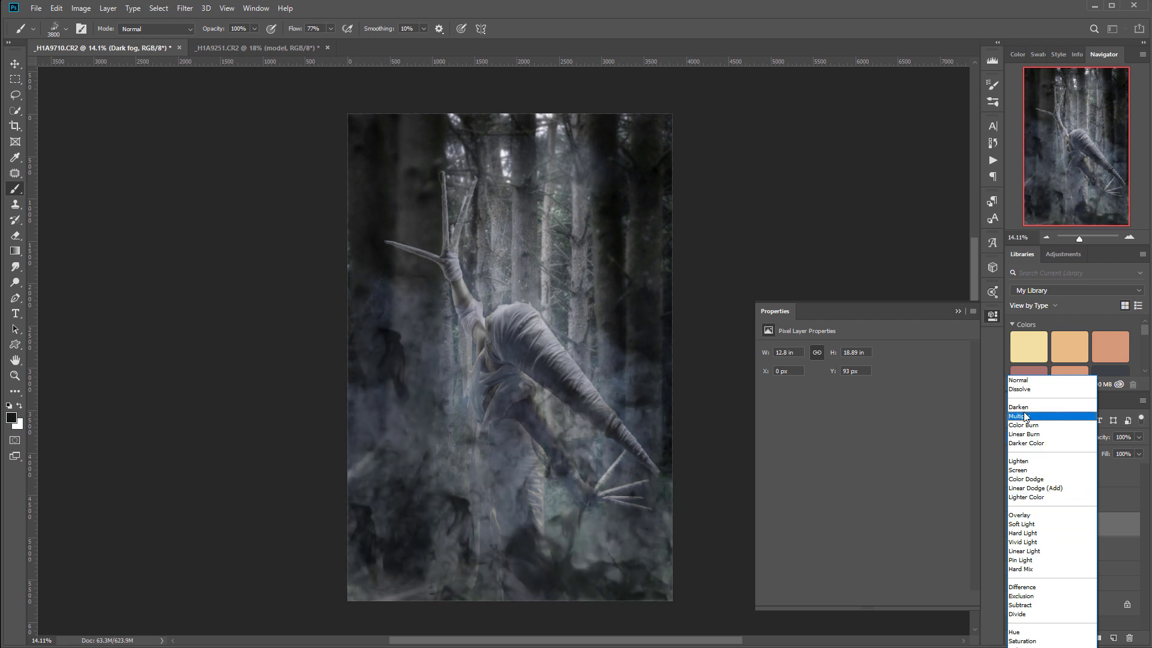
{"action": "left_click", "coordinate": [1025, 524]}
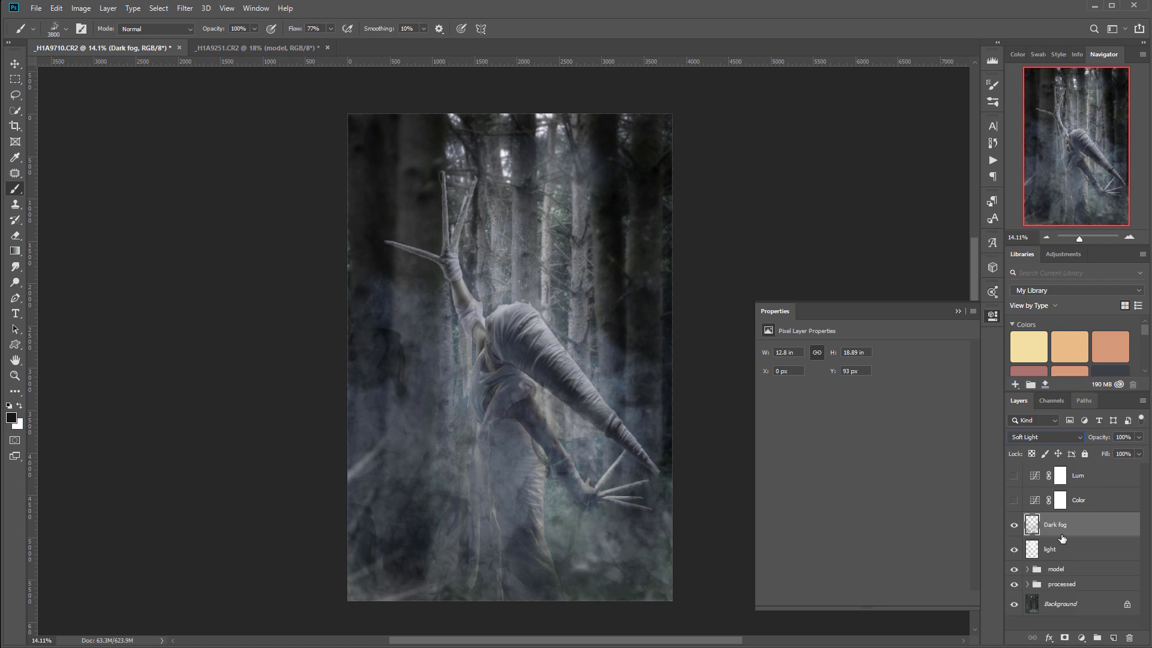
{"action": "left_click", "coordinate": [1014, 525]}
{"action": "left_click", "coordinate": [1014, 525]}
{"action": "left_click", "coordinate": [1014, 525]}
{"action": "left_click", "coordinate": [1138, 437]}
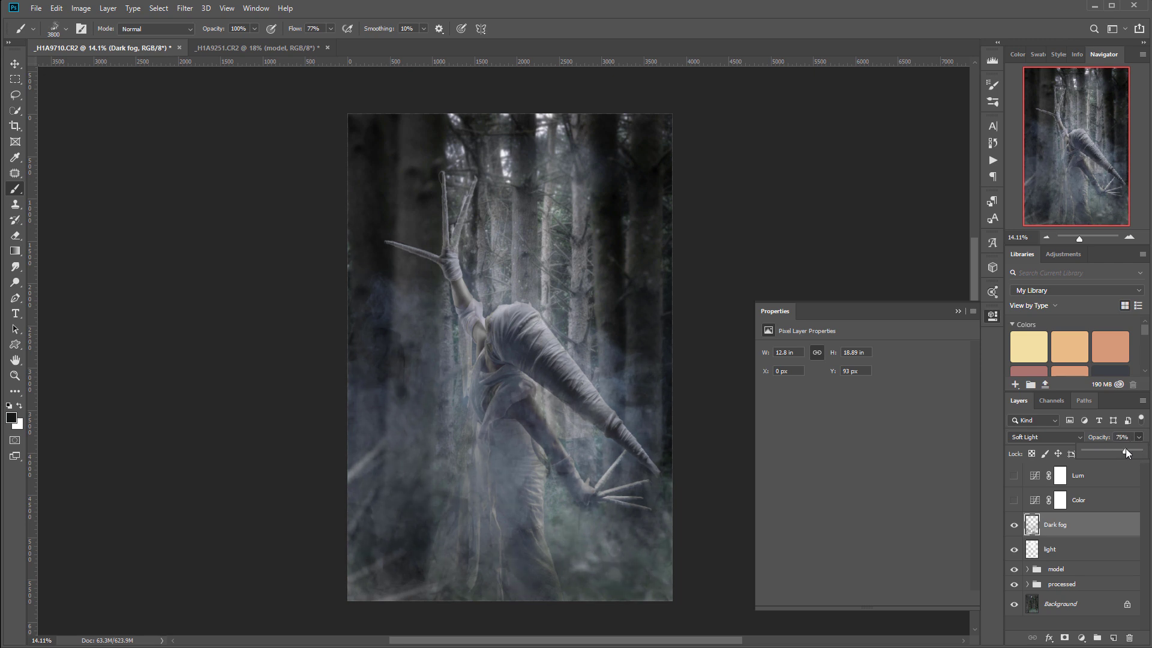
{"action": "left_click", "coordinate": [1109, 526]}
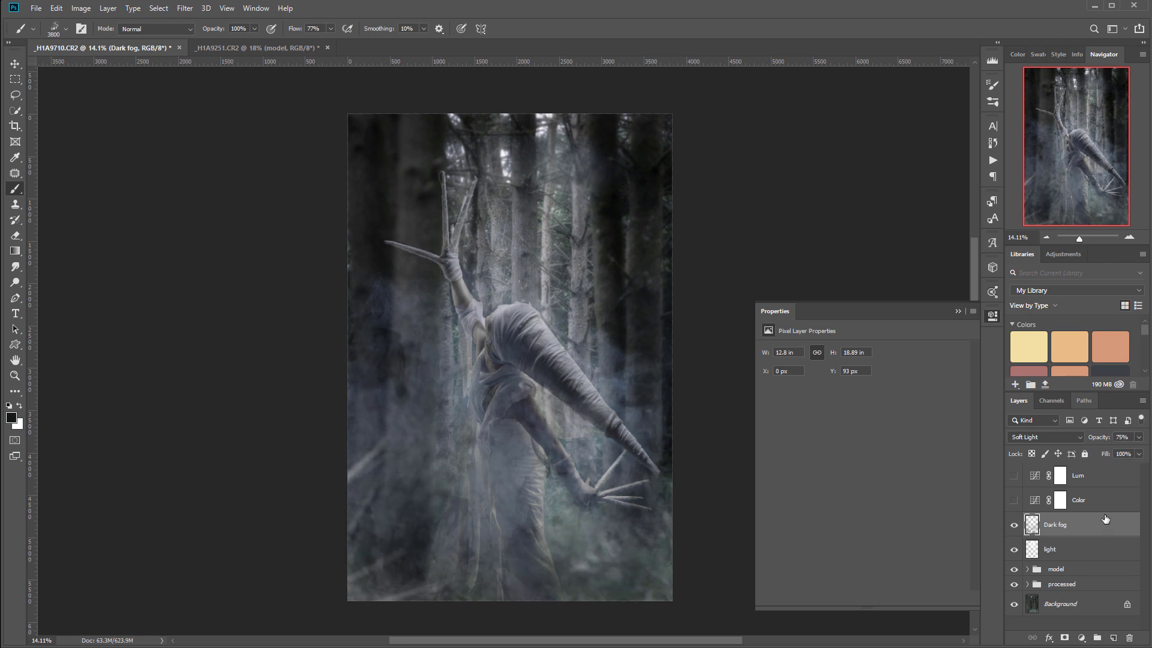
Stamp all visible layers into a new layer above Dark fog and name it "DBG".
{"action": "left_click", "coordinate": [19, 66]}
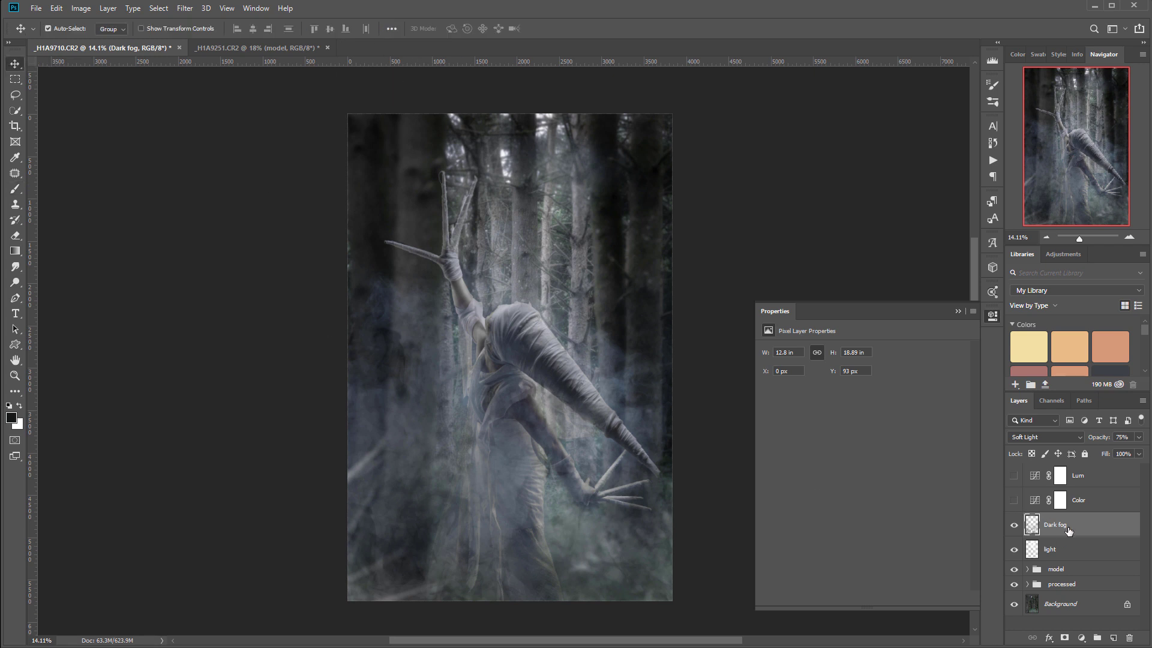
{"action": "key", "text": "ctrl+shift+alt+e"}
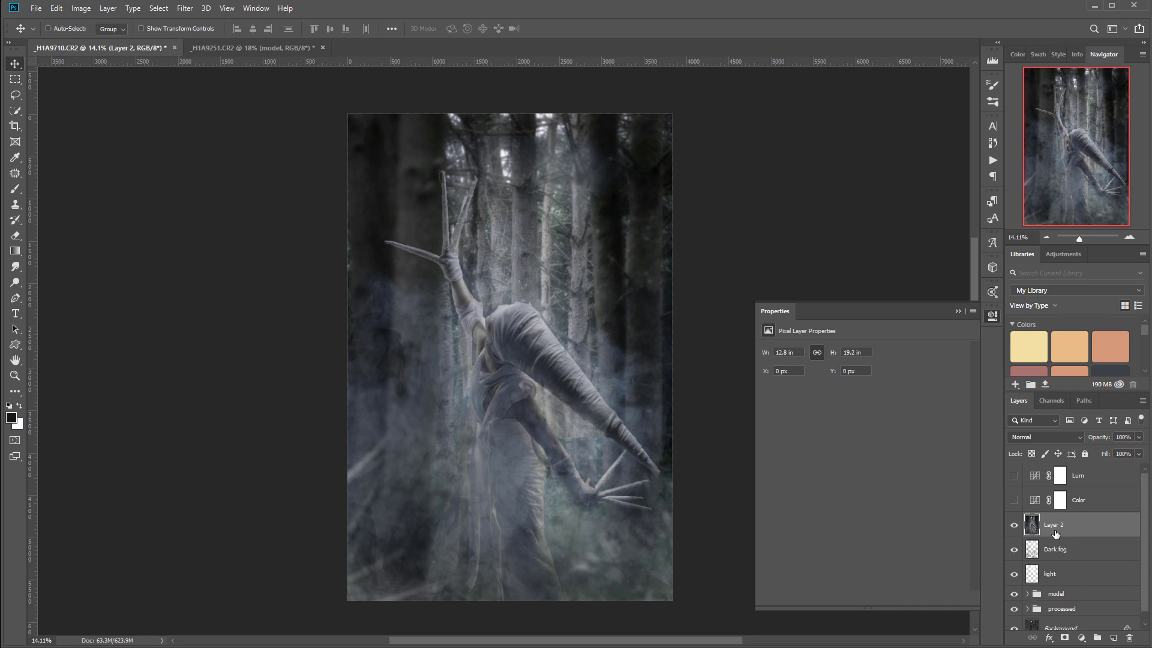
{"action": "double_click", "coordinate": [1055, 525]}
{"action": "type", "text": "DBG"}
{"action": "key", "text": "Return"}
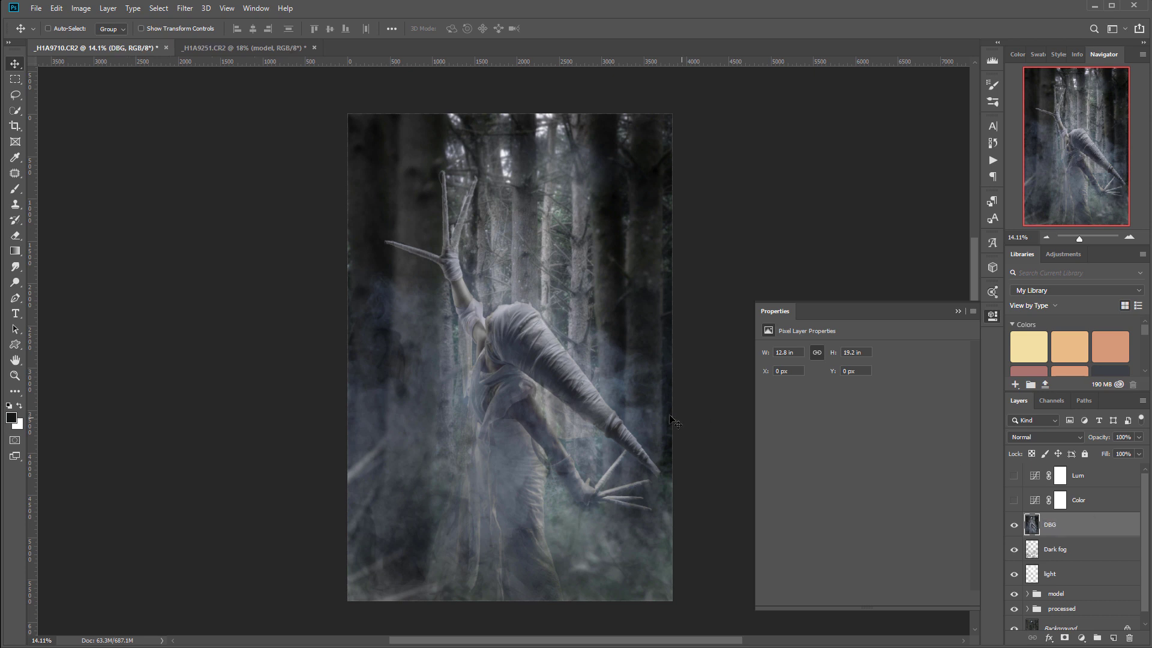
Apply Black & White to the DBG layer with Reds 113, Yellows 153, Greens 115, Cyans 109 and Blues -8.
{"action": "left_click", "coordinate": [80, 7]}
{"action": "mouse_move", "coordinate": [89, 44]}
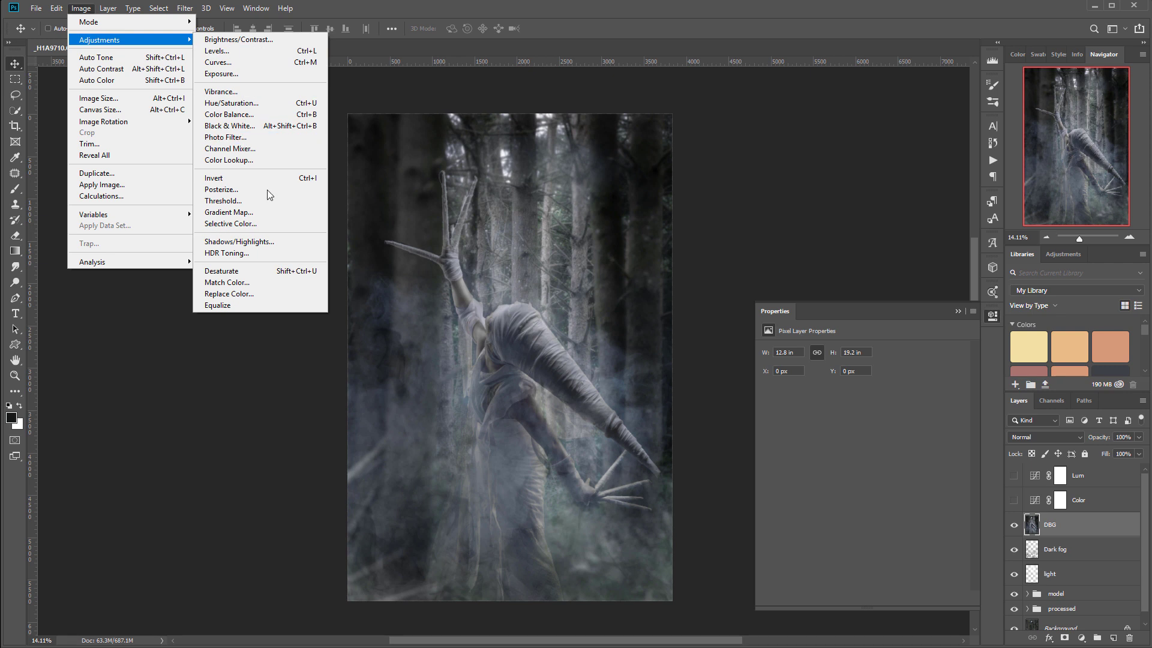
{"action": "left_click", "coordinate": [272, 132]}
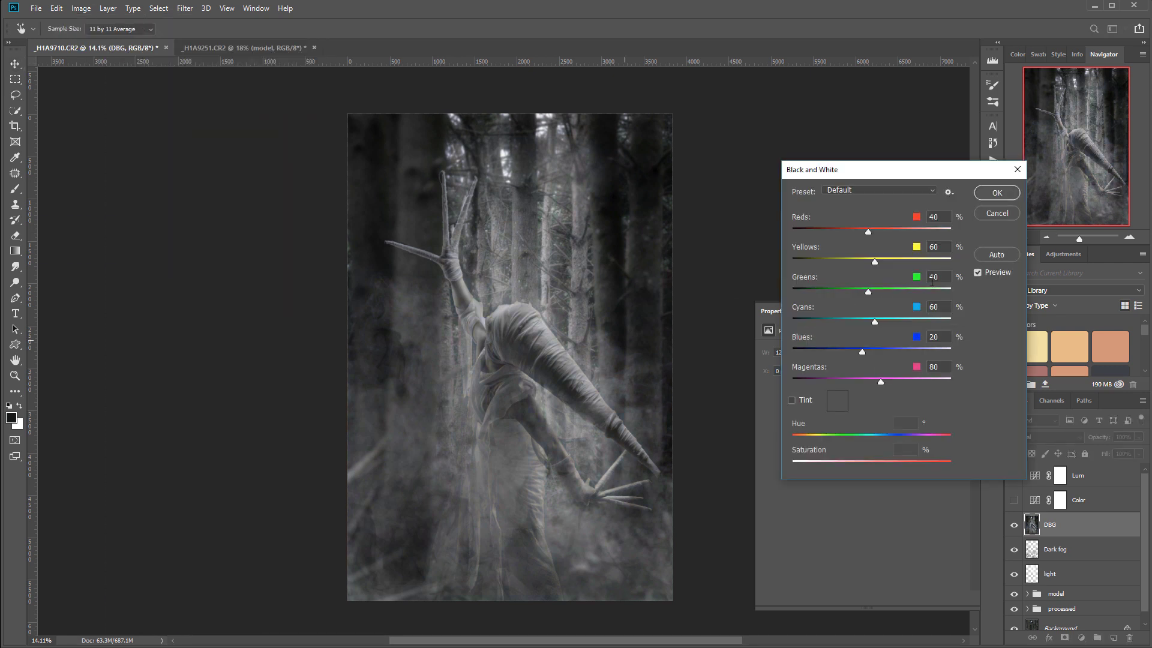
{"action": "left_click_drag", "start_coordinate": [867, 232], "coordinate": [853, 351]}
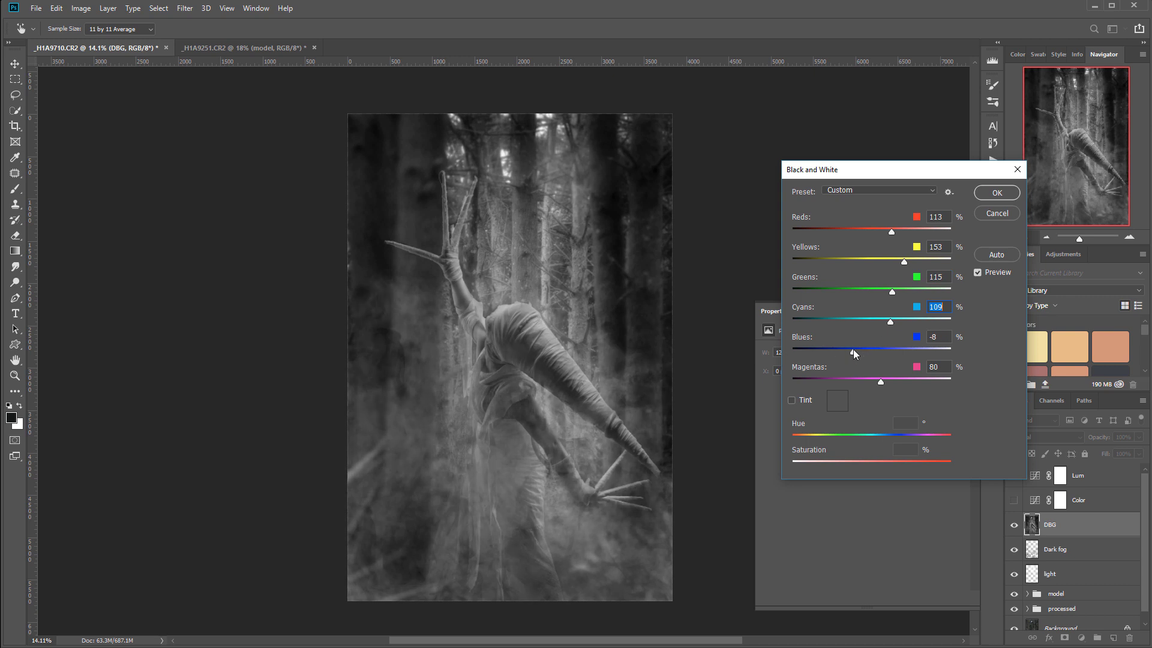
{"action": "left_click", "coordinate": [997, 194]}
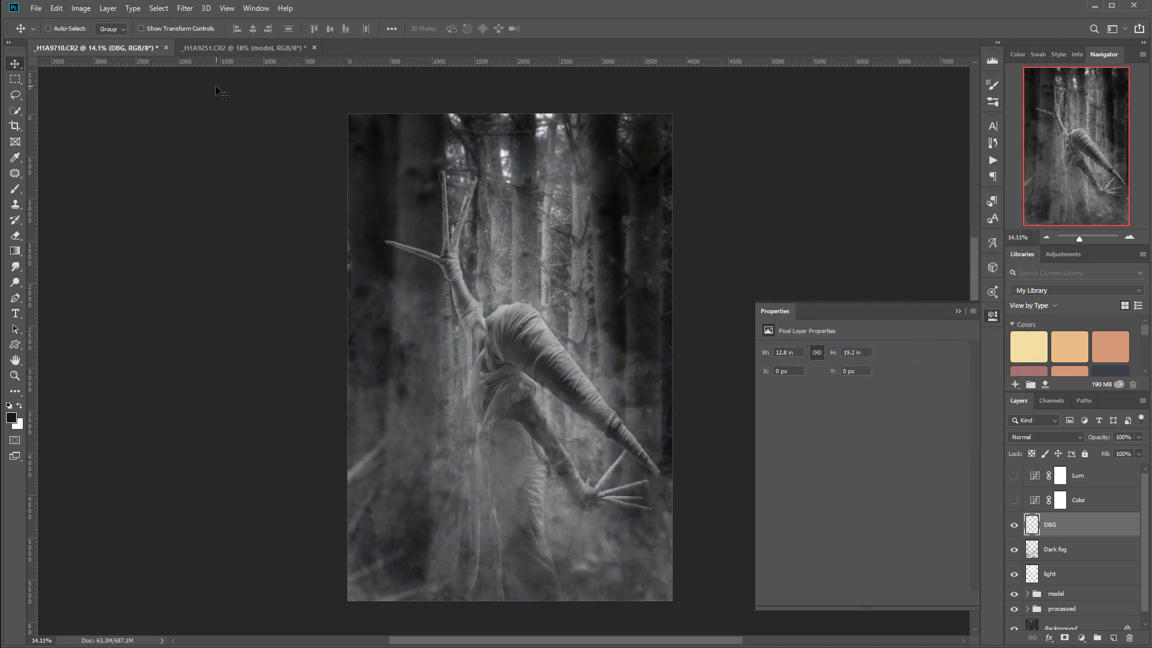
Apply Shadows/Highlights to the DBG layer with both Amounts 100%, both Radii 15 px, Shadows Tone 26% and Highlights Tone 30%.
{"action": "left_click", "coordinate": [81, 8]}
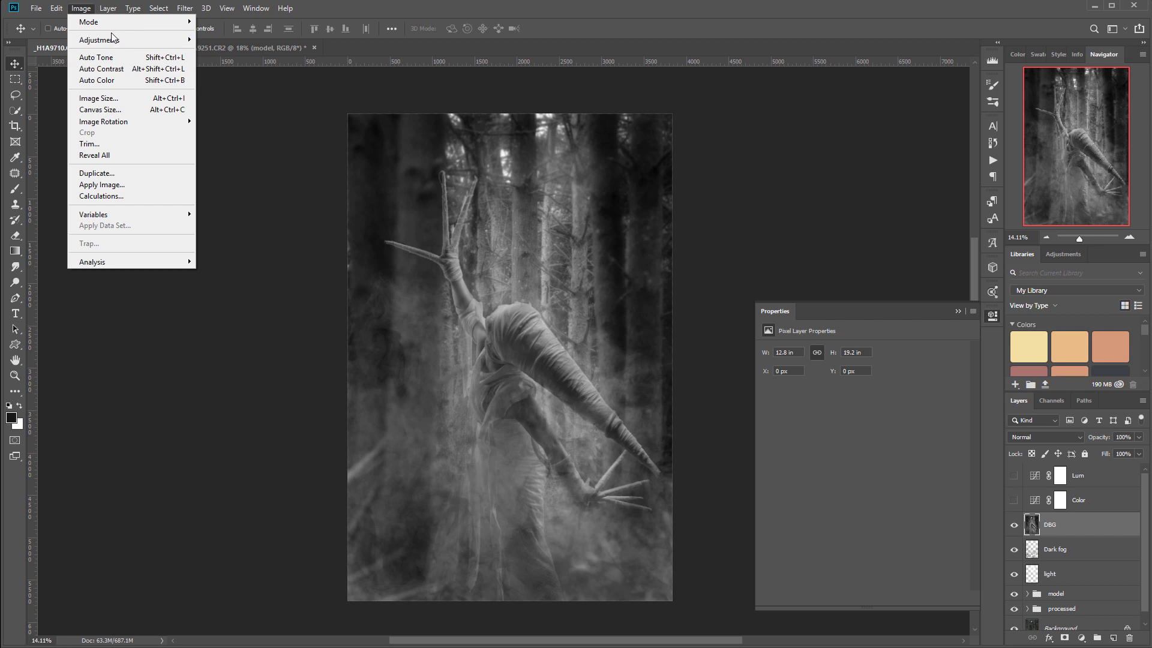
{"action": "mouse_move", "coordinate": [132, 39]}
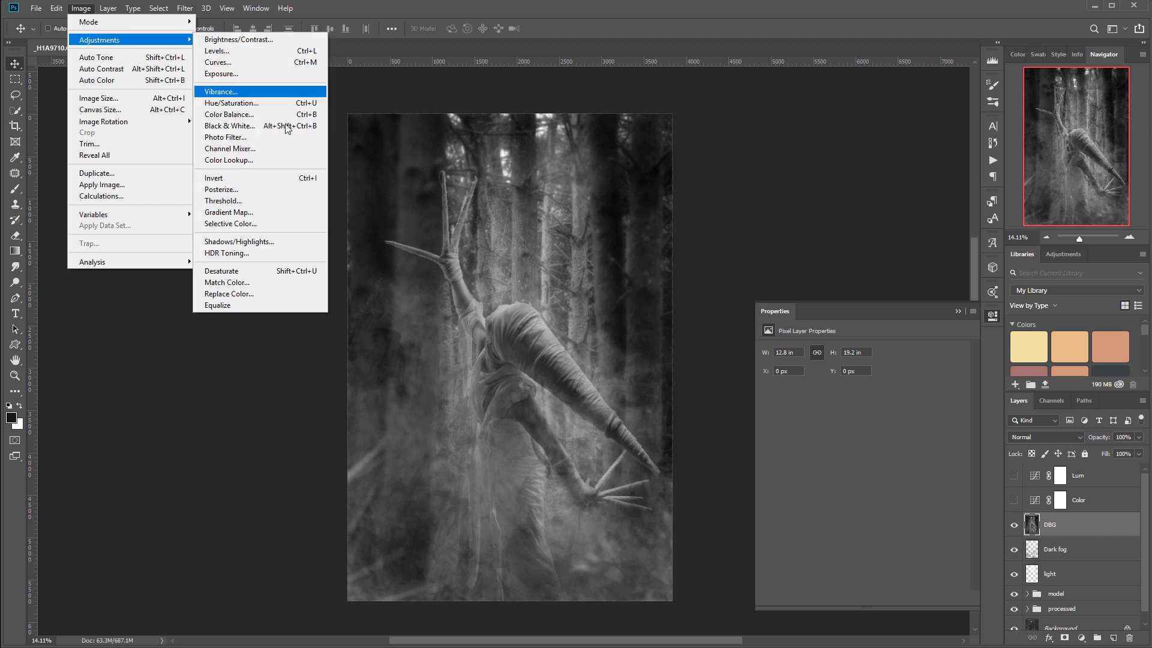
{"action": "left_click", "coordinate": [267, 242]}
{"action": "left_click_drag", "start_coordinate": [879, 226], "coordinate": [960, 225]}
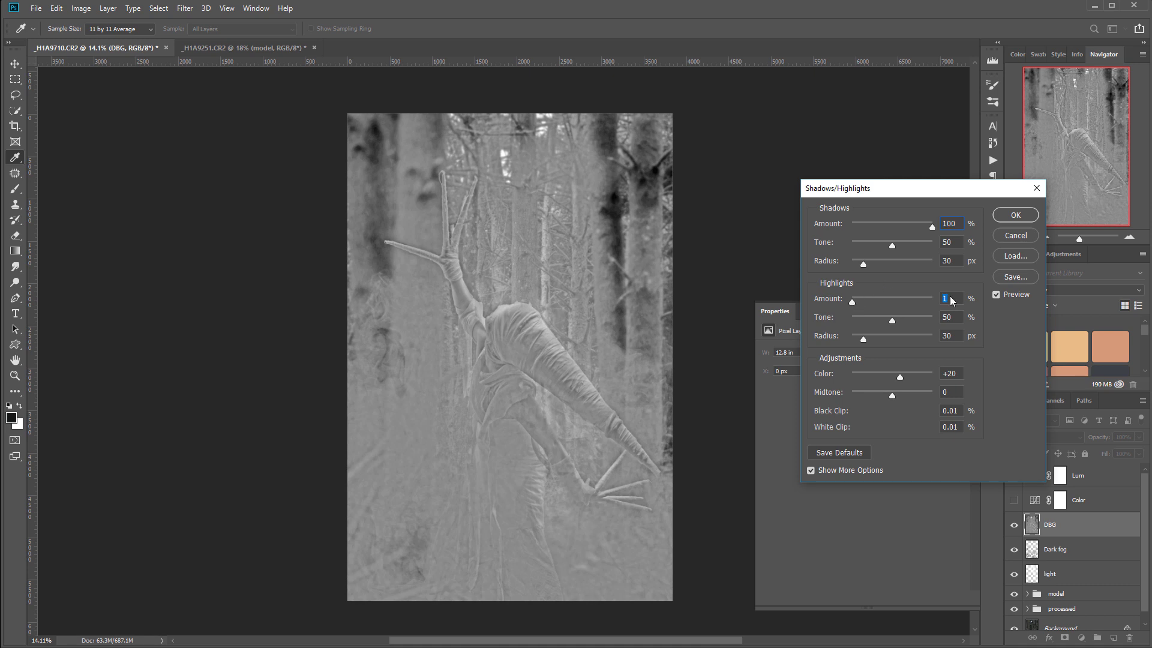
{"action": "left_click_drag", "start_coordinate": [854, 299], "coordinate": [960, 300]}
{"action": "left_click", "coordinate": [951, 261]}
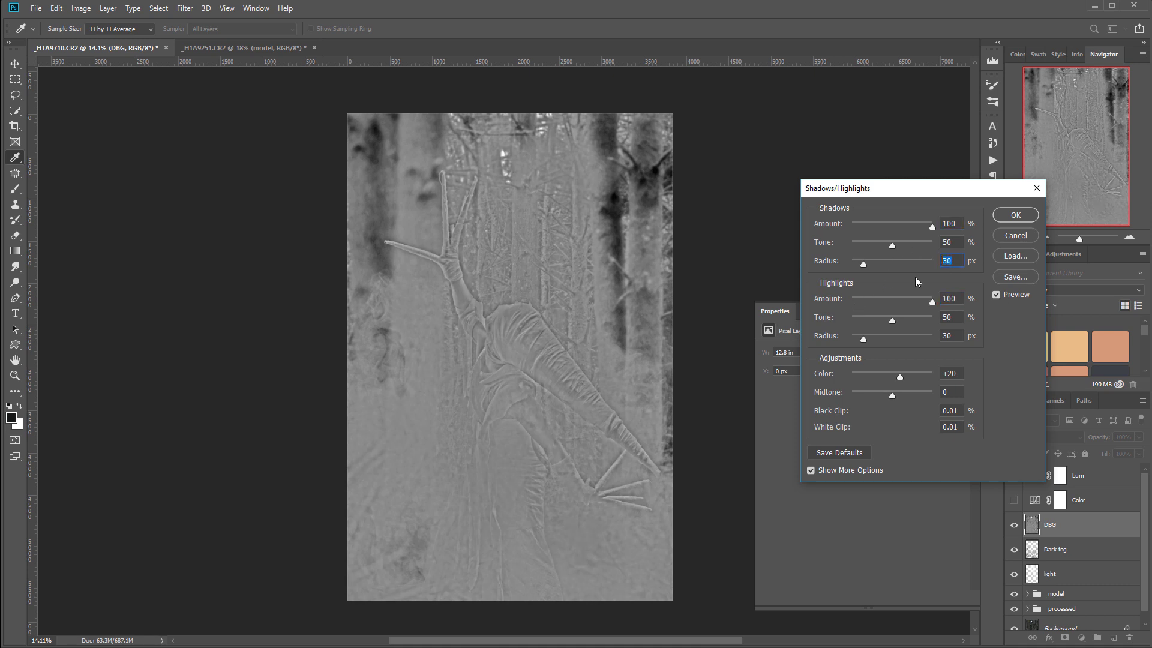
{"action": "type", "text": "1515"}
{"action": "left_click_drag", "start_coordinate": [892, 245], "coordinate": [873, 242]}
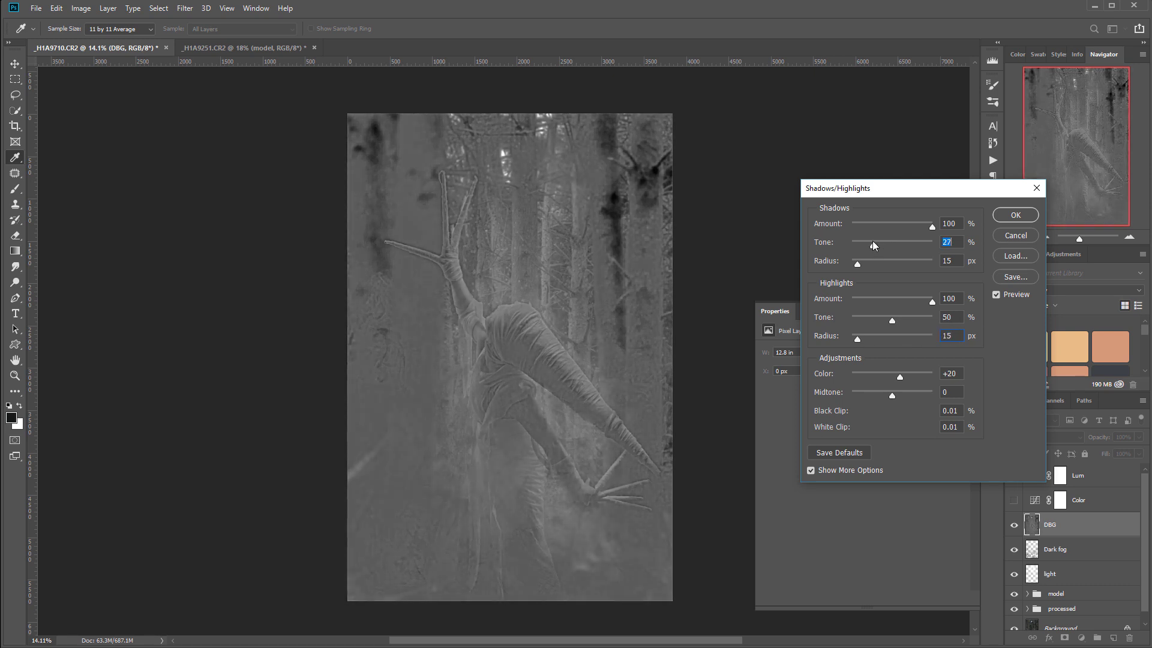
{"action": "left_click_drag", "start_coordinate": [892, 322], "coordinate": [876, 318]}
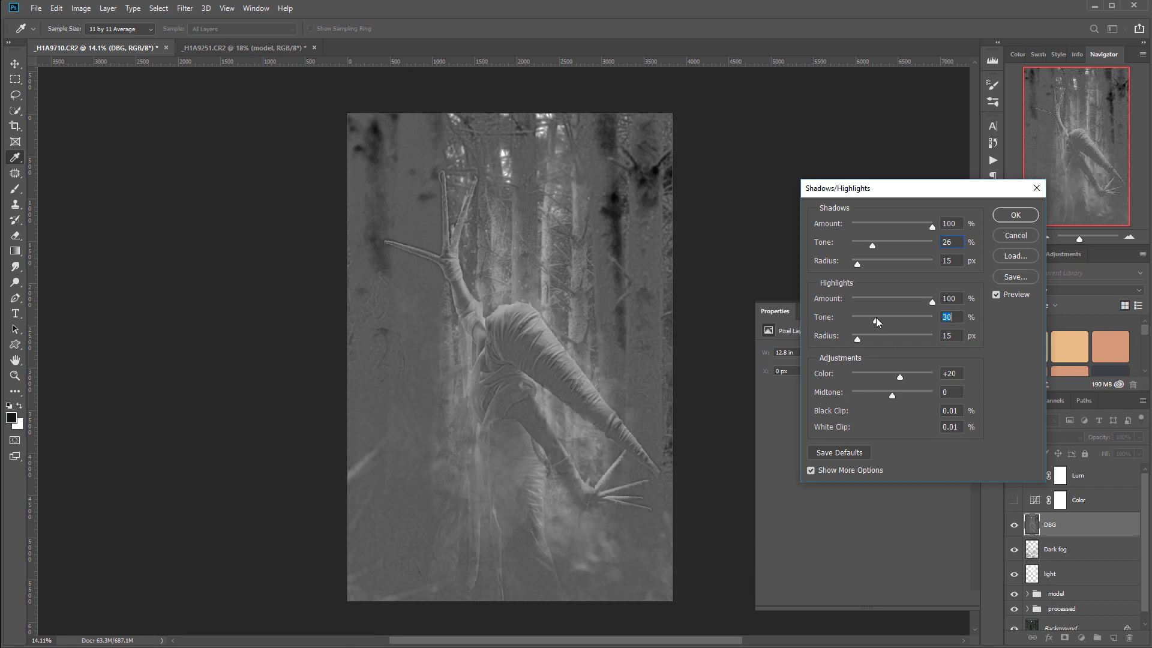
{"action": "left_click", "coordinate": [1024, 215]}
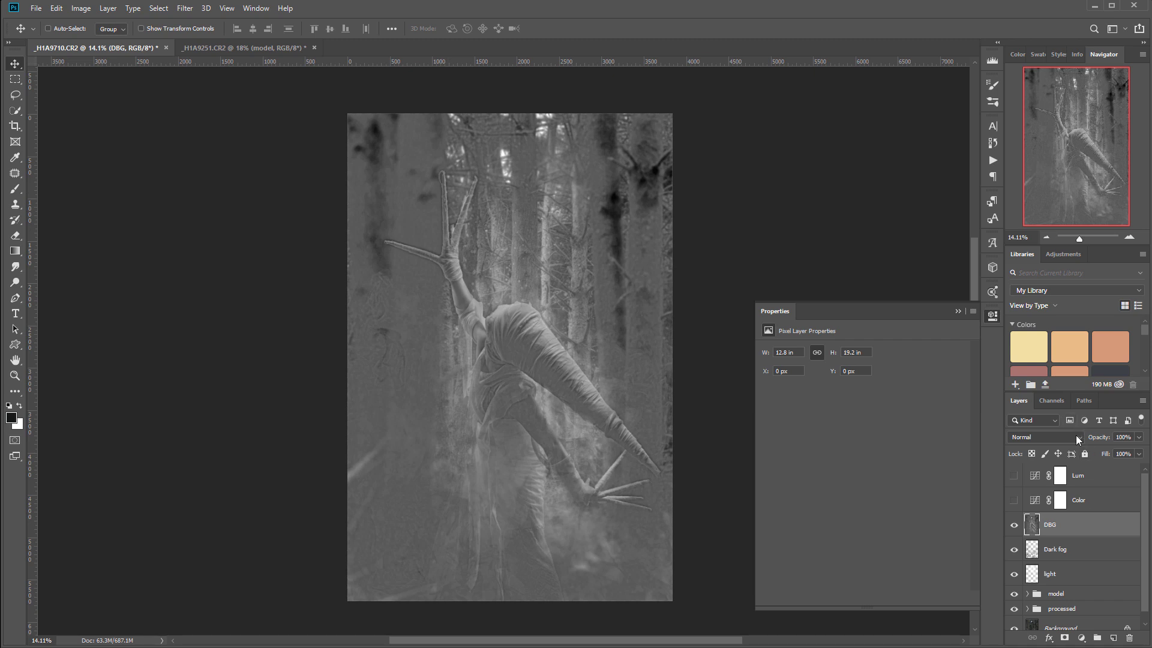
Set the DBG layer's blend mode to Soft Light and compare the image with the layer on and off.
{"action": "left_click", "coordinate": [1074, 438]}
{"action": "left_click", "coordinate": [1039, 525]}
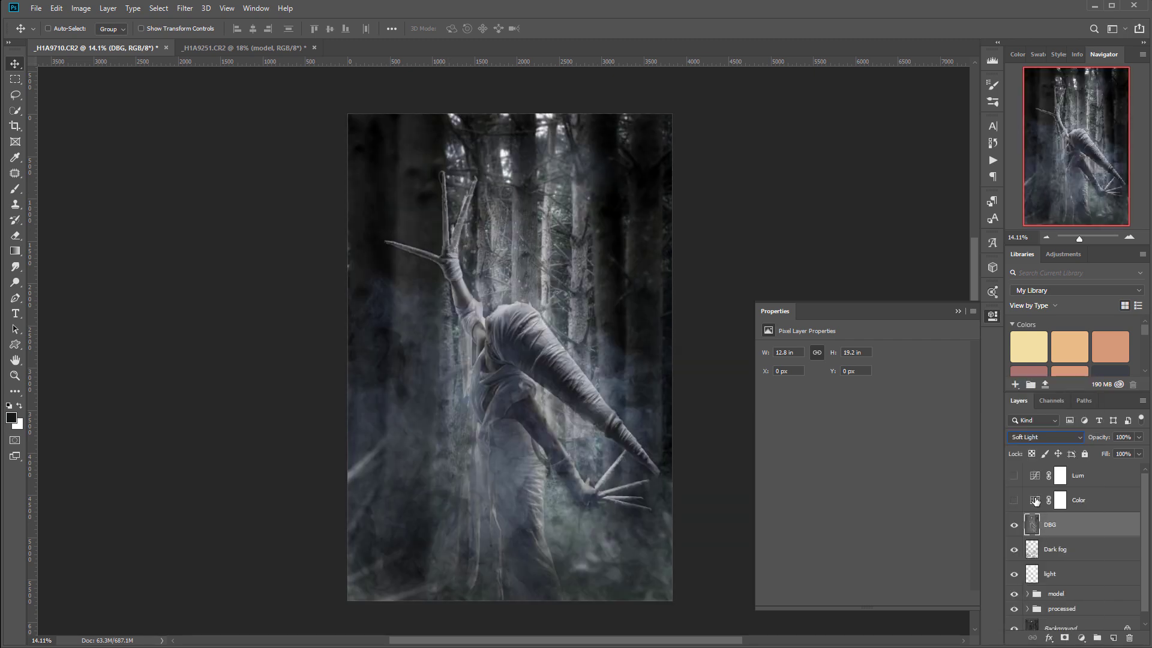
{"action": "left_click", "coordinate": [1014, 525]}
{"action": "left_click", "coordinate": [1013, 526]}
{"action": "left_click", "coordinate": [1013, 530]}
{"action": "left_click", "coordinate": [1013, 530]}
{"action": "left_click", "coordinate": [1014, 530]}
{"action": "left_click", "coordinate": [1013, 531]}
Reduce the DBG layer's opacity to 43% and compare the image with and without it.
{"action": "left_click", "coordinate": [1138, 437]}
{"action": "left_click_drag", "start_coordinate": [1083, 453], "coordinate": [1051, 454]}
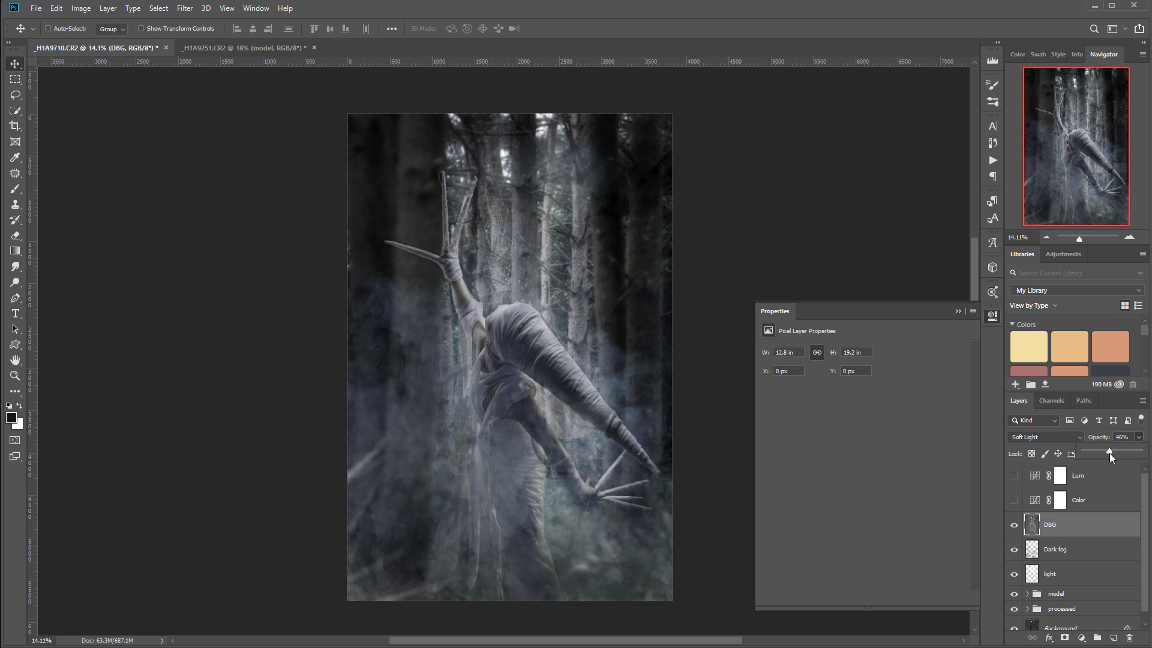
{"action": "left_click", "coordinate": [1014, 526]}
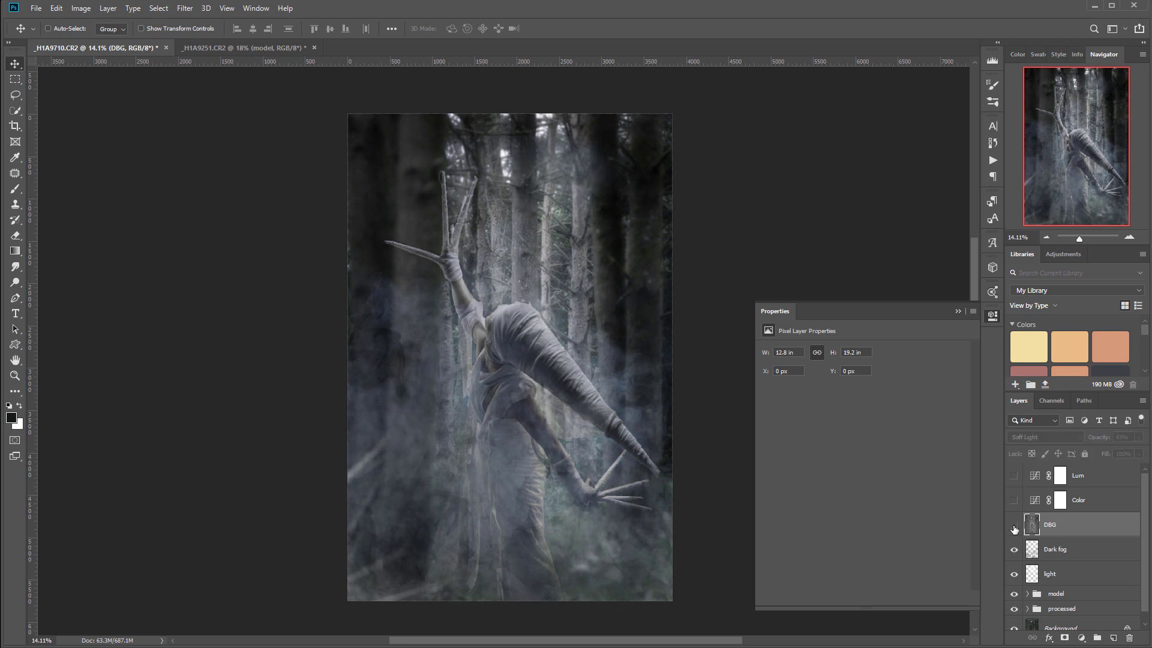
{"action": "left_click", "coordinate": [1014, 526]}
{"action": "left_click", "coordinate": [1013, 526]}
{"action": "left_click", "coordinate": [1014, 526]}
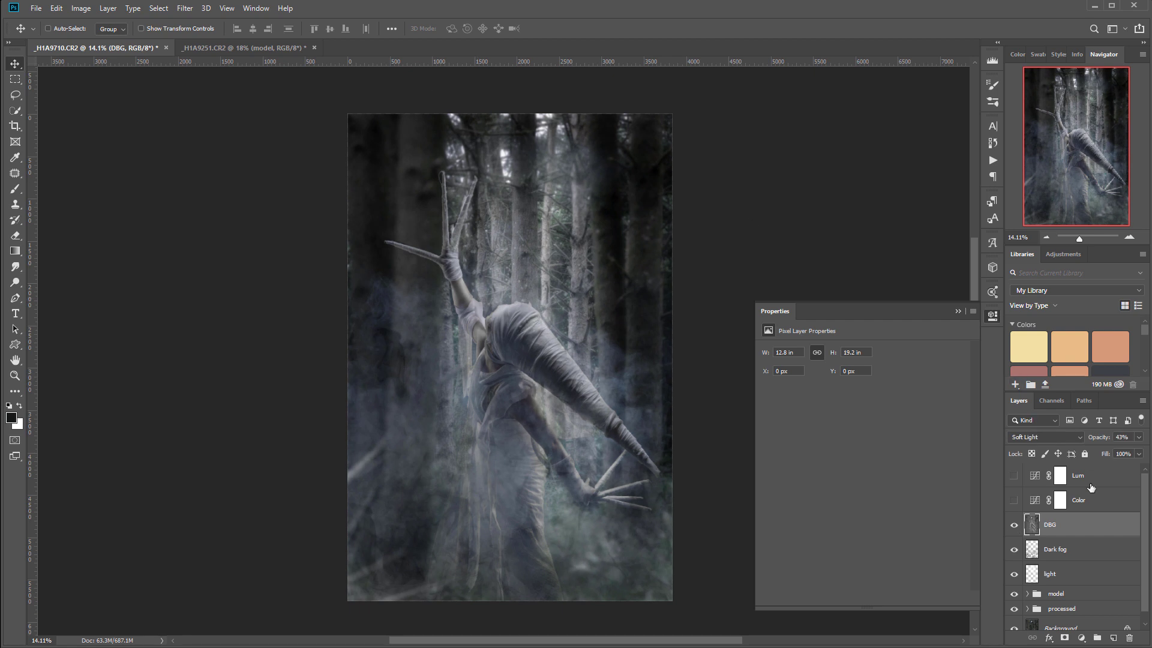
Show the Color curves layer, lift its Blue channel's black point, and set the midtone point to input 144, output 130.
{"action": "left_click", "coordinate": [1014, 501]}
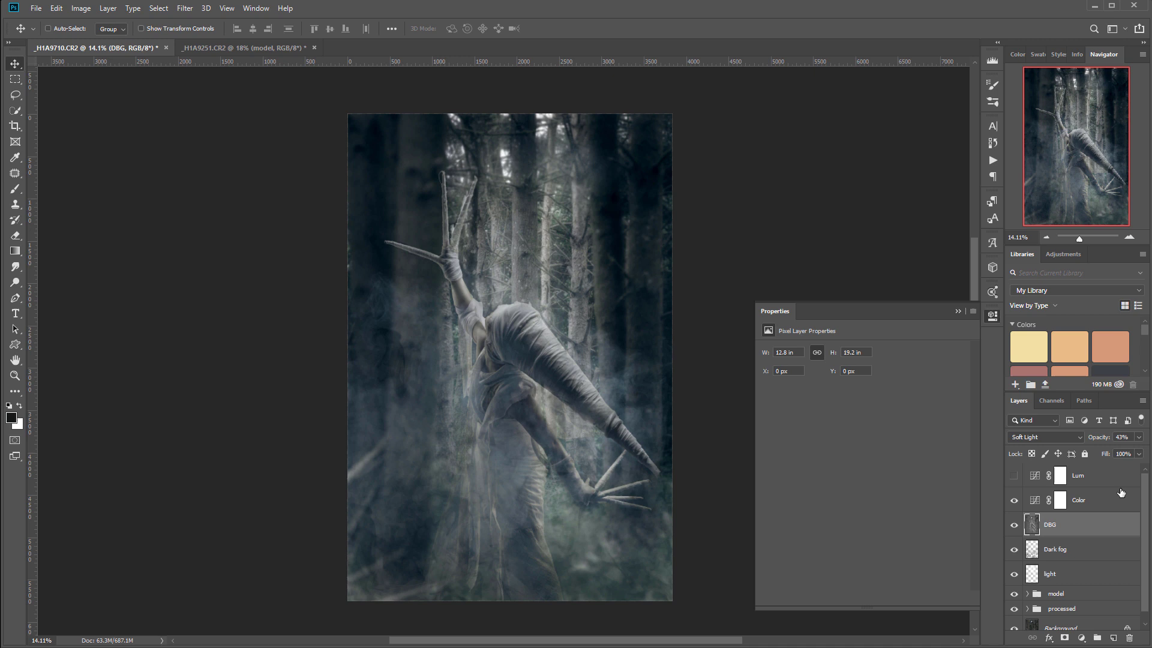
{"action": "left_click", "coordinate": [1034, 503]}
{"action": "left_click", "coordinate": [858, 367]}
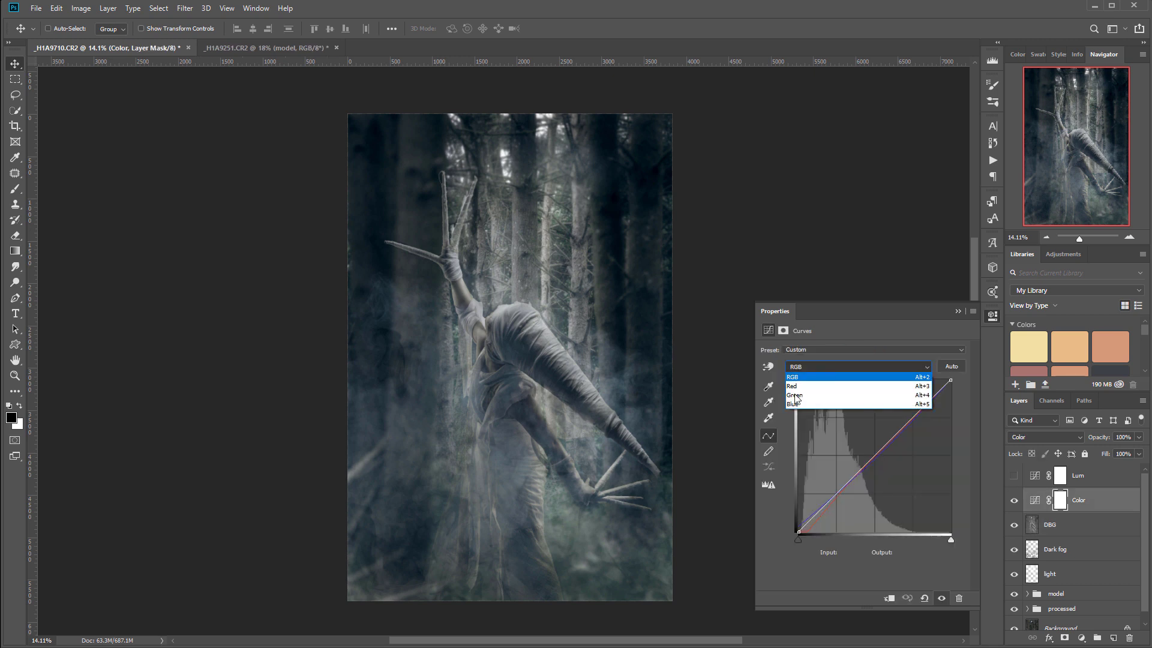
{"action": "left_click", "coordinate": [852, 408]}
{"action": "left_click_drag", "start_coordinate": [798, 526], "coordinate": [798, 518]}
{"action": "left_click_drag", "start_coordinate": [884, 450], "coordinate": [885, 454]}
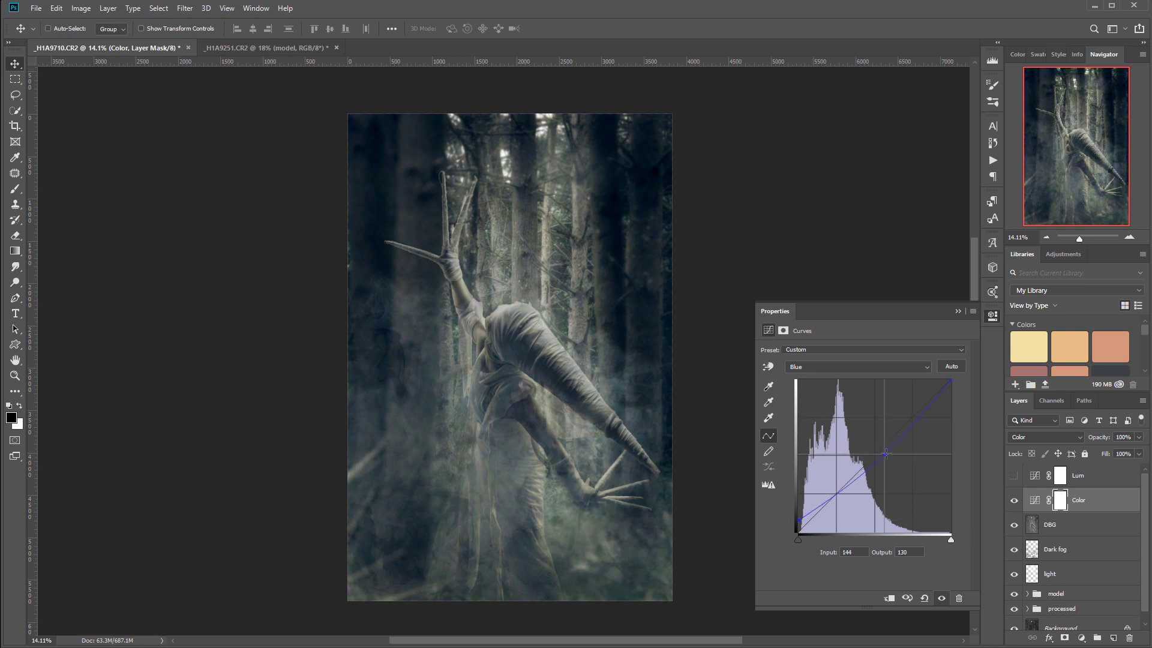
In the Color layer's Red channel, raise the black point's input slightly and set the upper point to input 161, output 160.
{"action": "left_click", "coordinate": [862, 367]}
{"action": "left_click", "coordinate": [851, 387]}
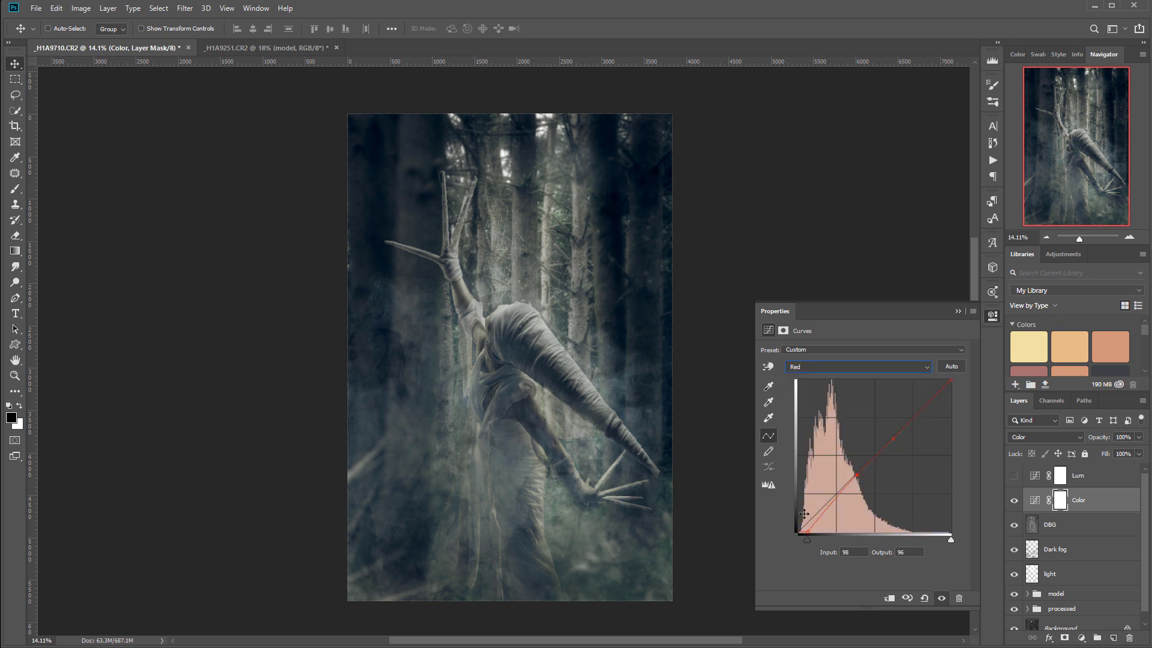
{"action": "left_click_drag", "start_coordinate": [805, 531], "coordinate": [808, 532]}
{"action": "left_click", "coordinate": [893, 437]}
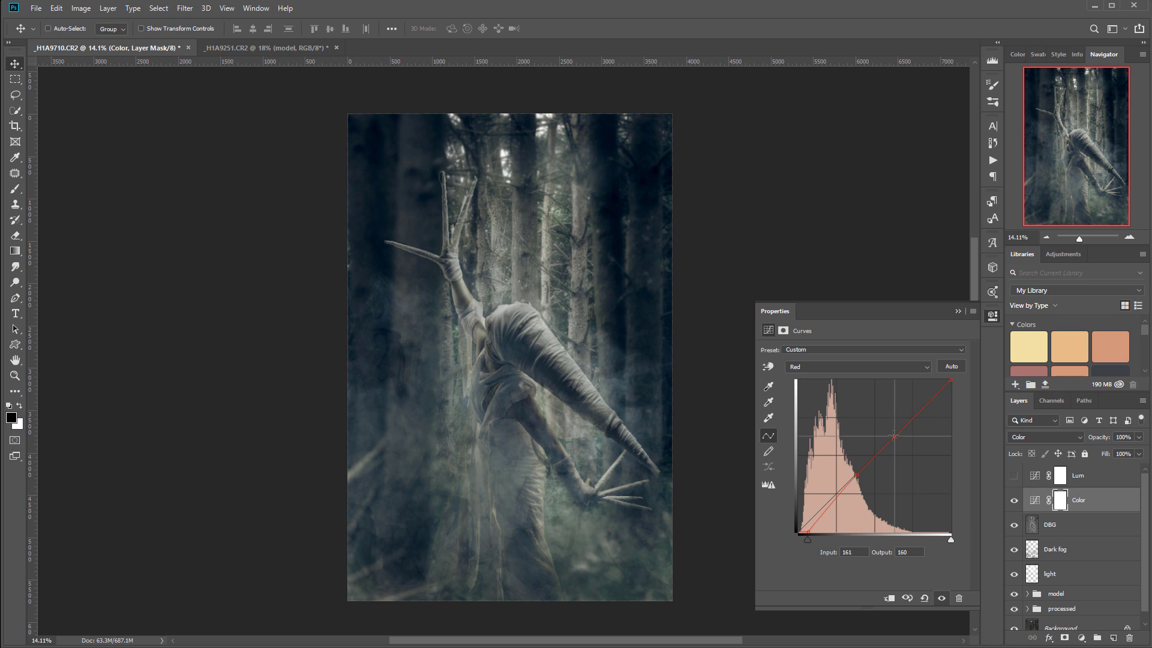
Refine the Color layer's Blue channel midtone point to input 138, output 131.
{"action": "left_click", "coordinate": [855, 370]}
{"action": "left_click", "coordinate": [858, 403]}
{"action": "left_click_drag", "start_coordinate": [889, 453], "coordinate": [885, 454]}
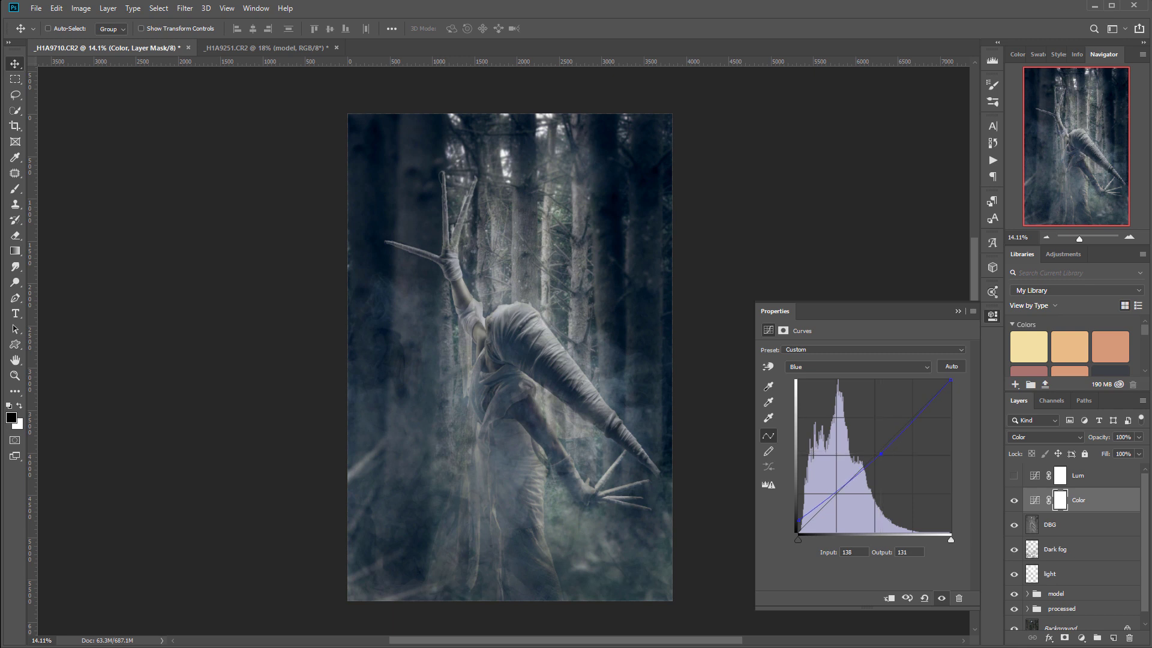
Show the Lum curves layer, fine-tune its RGB curve's lower point, and set the upper point to input 195, output 182.
{"action": "left_click", "coordinate": [1019, 475]}
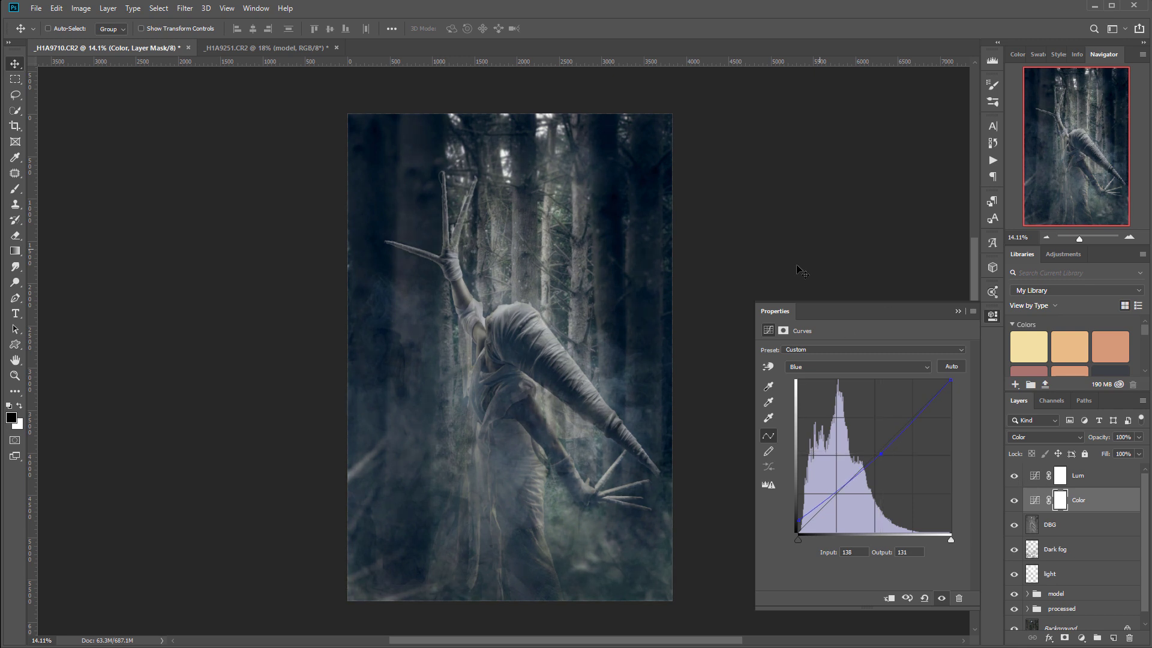
{"action": "left_click", "coordinate": [1062, 480]}
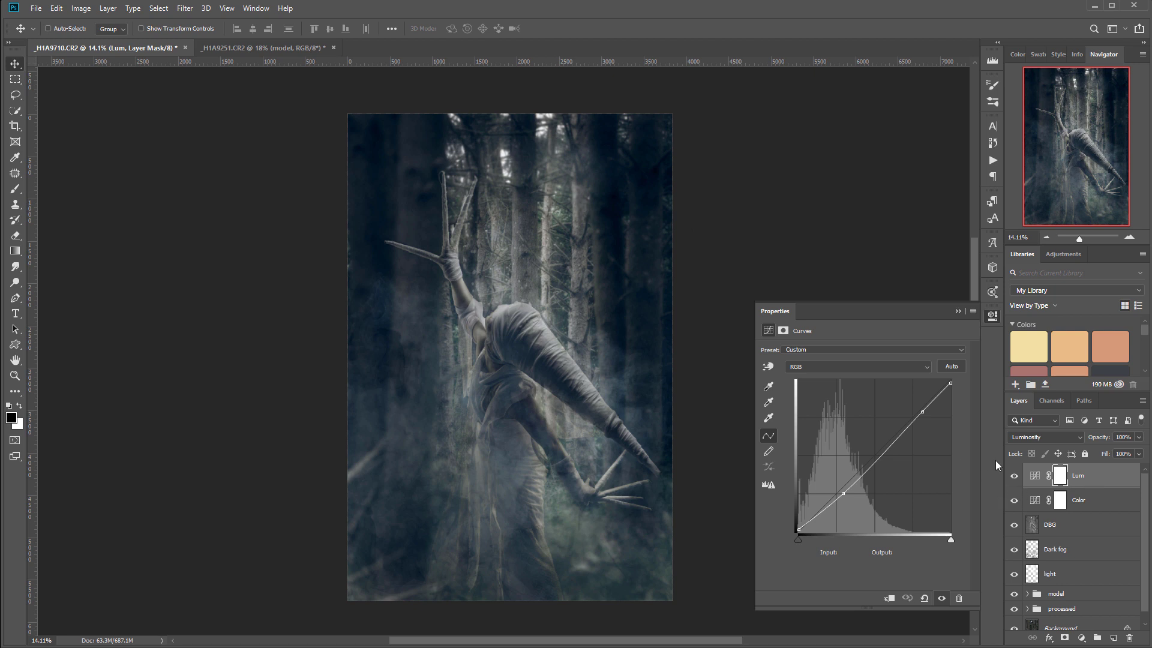
{"action": "left_click", "coordinate": [840, 493]}
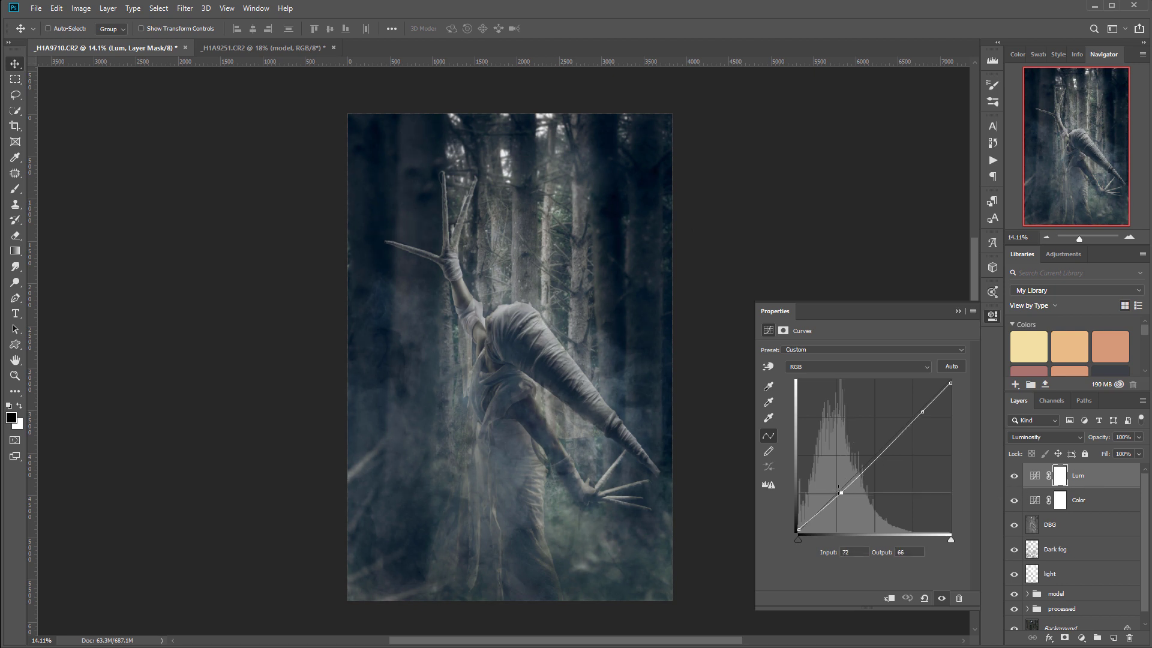
{"action": "left_click_drag", "start_coordinate": [840, 493], "coordinate": [844, 489]}
{"action": "mouse_move", "coordinate": [923, 411]}
{"action": "left_mouse_down"}
{"action": "mouse_move", "coordinate": [903, 420]}
{"action": "mouse_move", "coordinate": [915, 421]}
{"action": "left_mouse_up"}
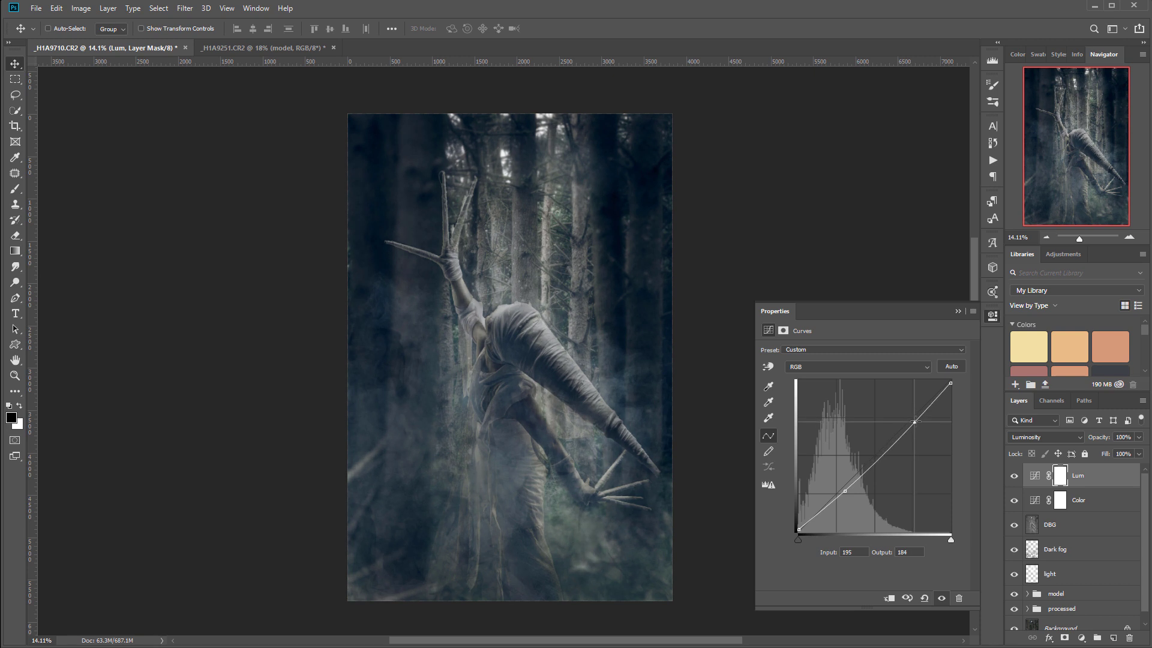
{"action": "left_click_drag", "start_coordinate": [845, 491], "coordinate": [847, 490]}
{"action": "left_click_drag", "start_coordinate": [917, 421], "coordinate": [916, 423]}
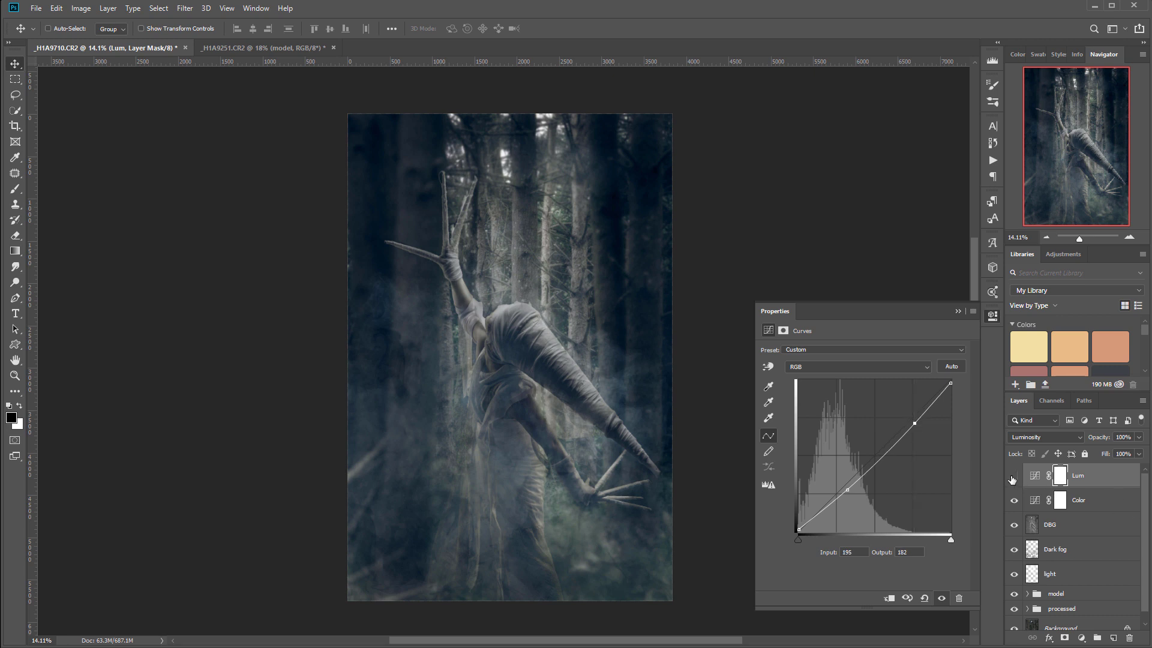
Hide the Lum and Color layers, stamp the visible layers into a new layer above DBG, and name it "Blur lens".
{"action": "left_click_drag", "start_coordinate": [1013, 478], "coordinate": [1014, 500]}
{"action": "left_click", "coordinate": [1071, 527]}
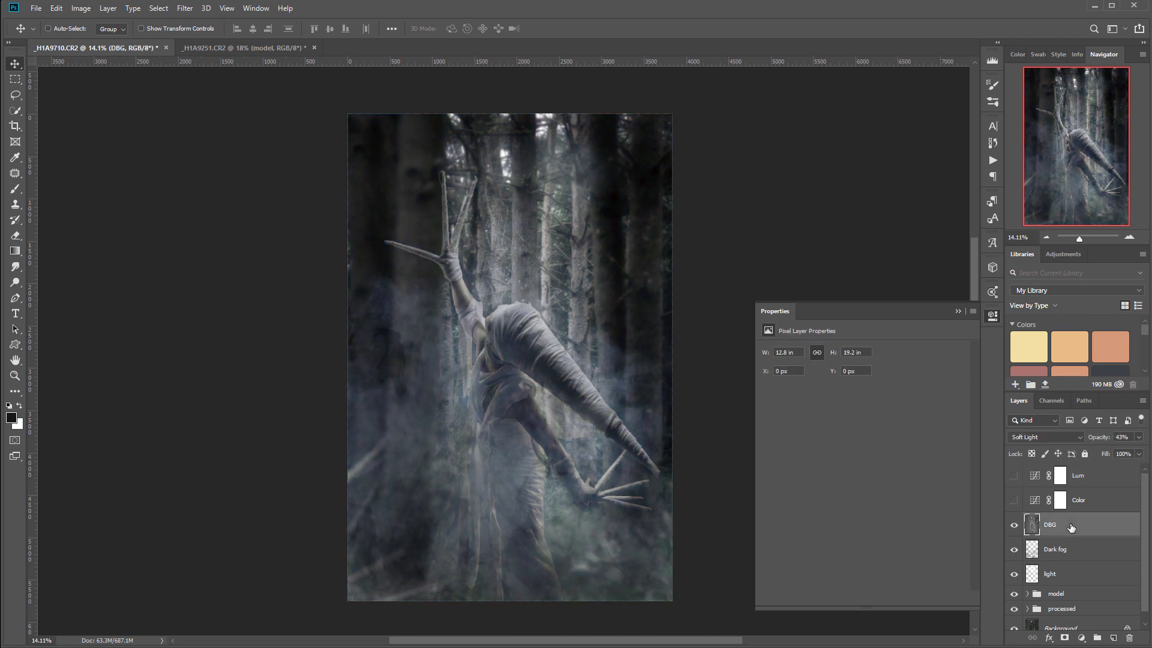
{"action": "key", "text": "ctrl+alt+shift+e"}
{"action": "double_click", "coordinate": [1062, 525]}
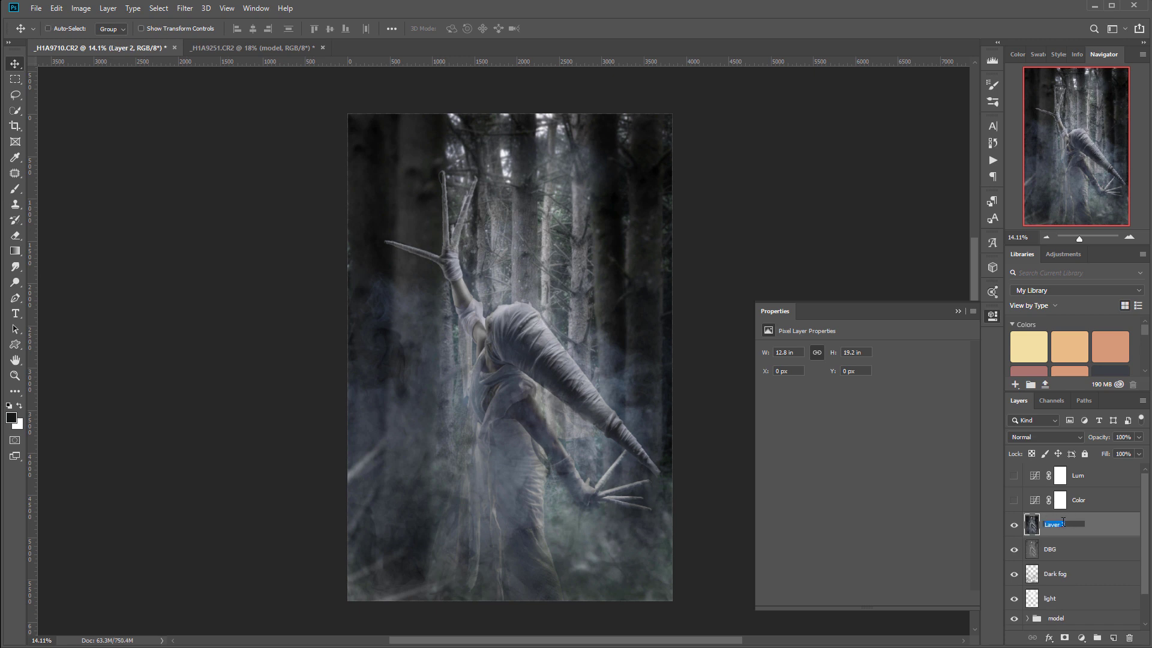
{"action": "type", "text": "Blur lens"}
{"action": "key", "text": "Return"}
Apply a 14 px Iris Blur to the Blur lens layer, with the ellipse enlarged and centered on the wrapped figure.
{"action": "left_click", "coordinate": [185, 7]}
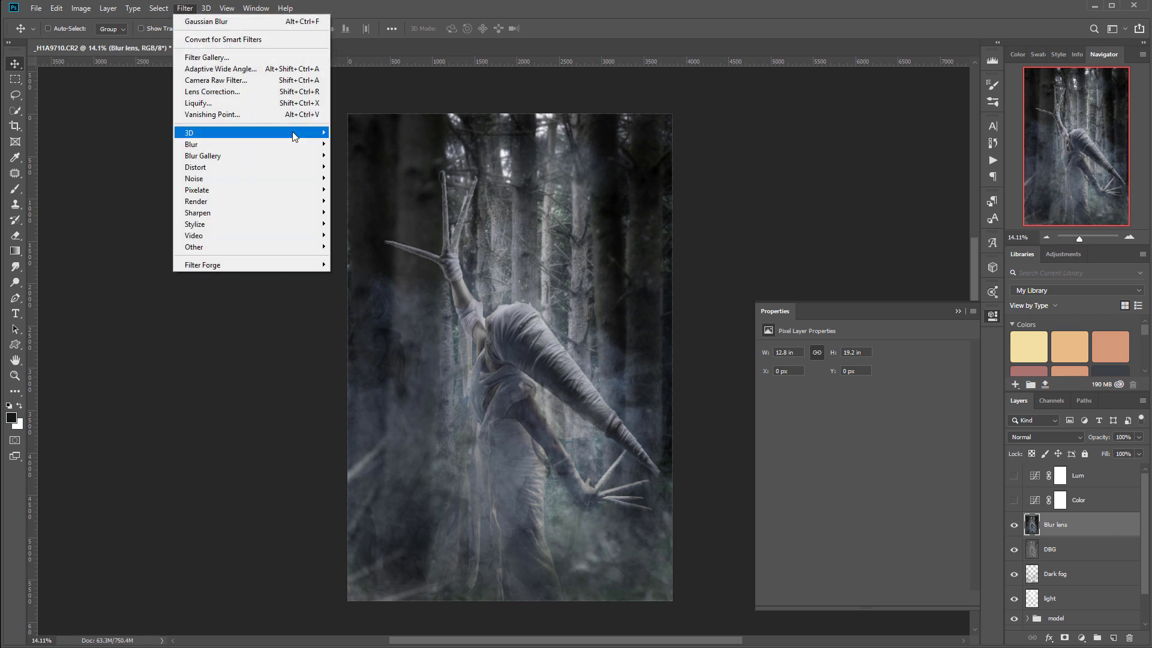
{"action": "mouse_move", "coordinate": [285, 162]}
{"action": "left_click", "coordinate": [347, 167]}
{"action": "left_click_drag", "start_coordinate": [538, 324], "coordinate": [521, 291]}
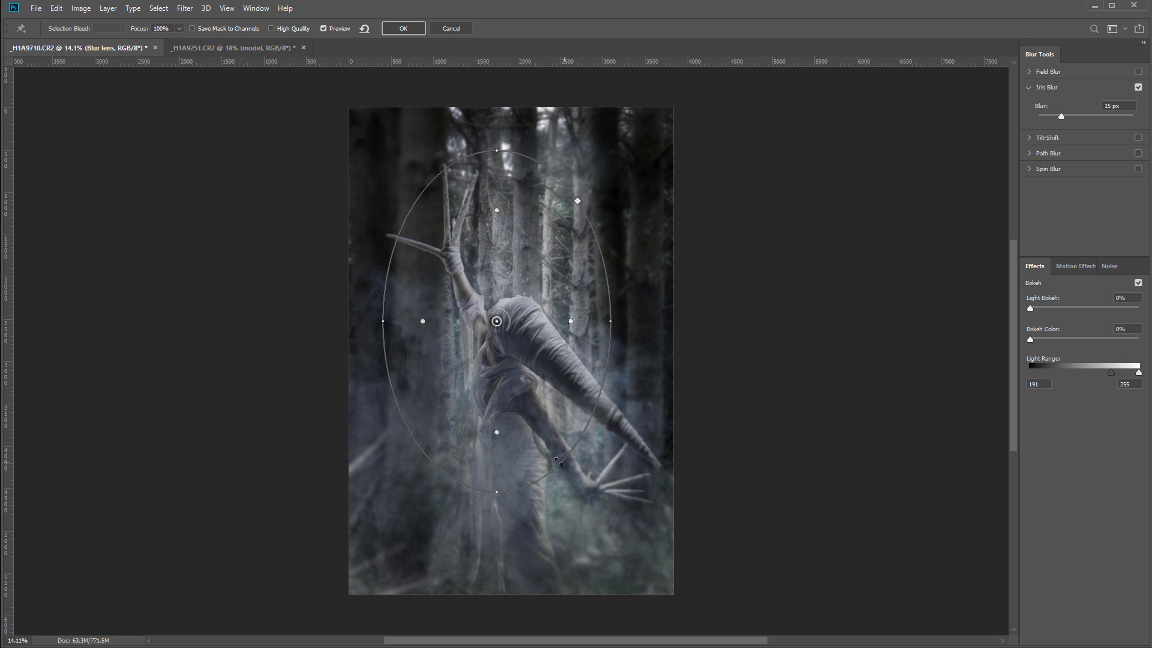
{"action": "left_click_drag", "start_coordinate": [557, 462], "coordinate": [592, 511]}
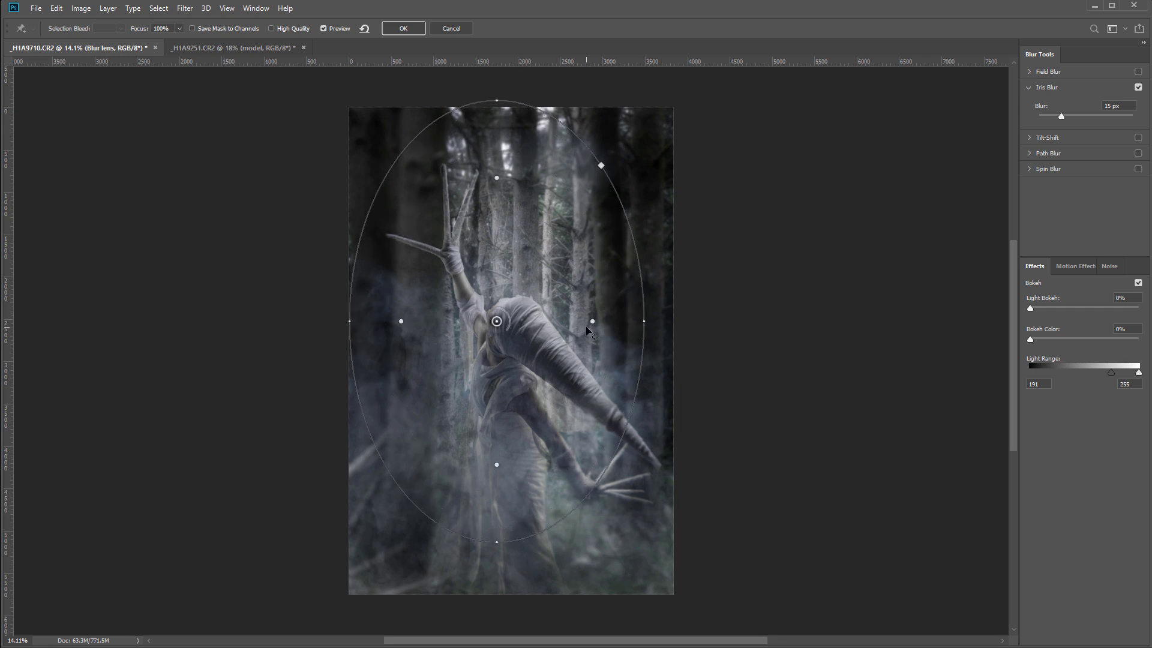
{"action": "left_click_drag", "start_coordinate": [501, 330], "coordinate": [527, 340]}
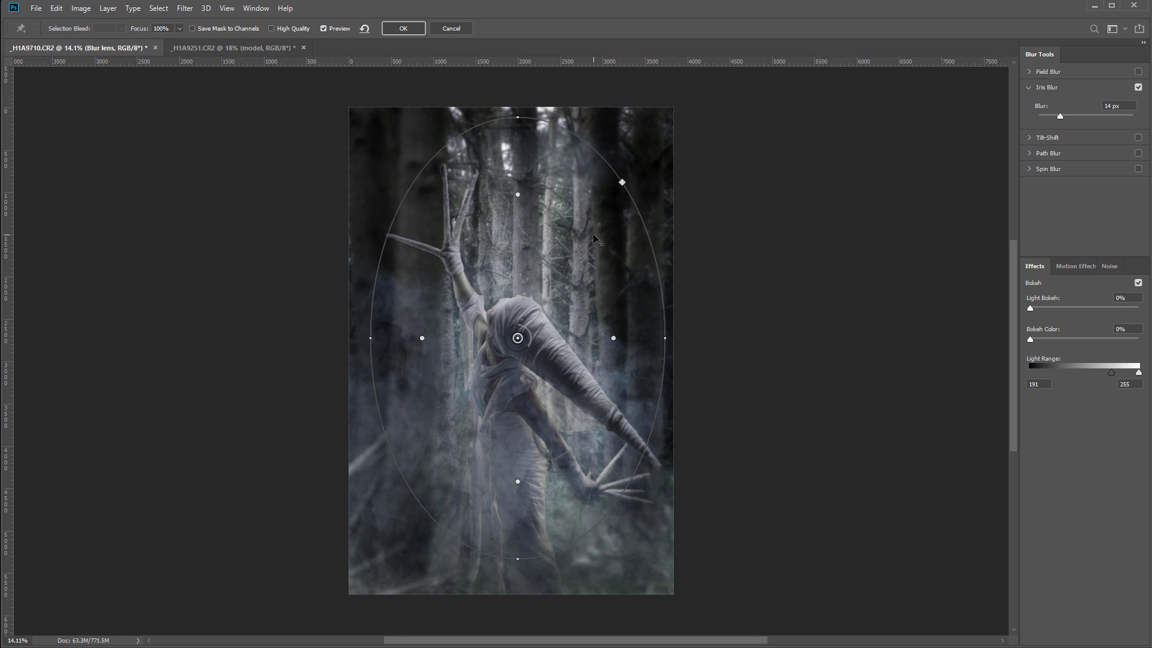
{"action": "key", "text": "Return"}
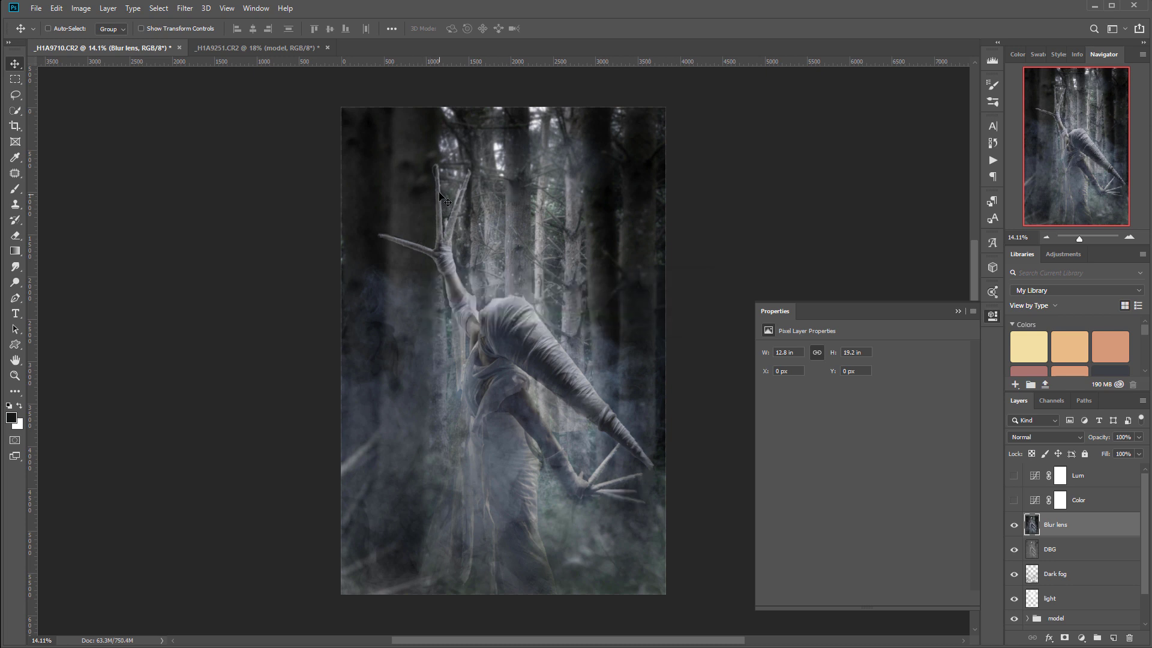
Examine the blur around the figure's raised hand up close, comparing the Blur lens layer on and off.
{"action": "scroll", "coordinate": [442, 198], "scroll_direction": "up", "scroll_amount": 5}
{"action": "scroll", "coordinate": [444, 202], "scroll_direction": "down", "scroll_amount": 1}
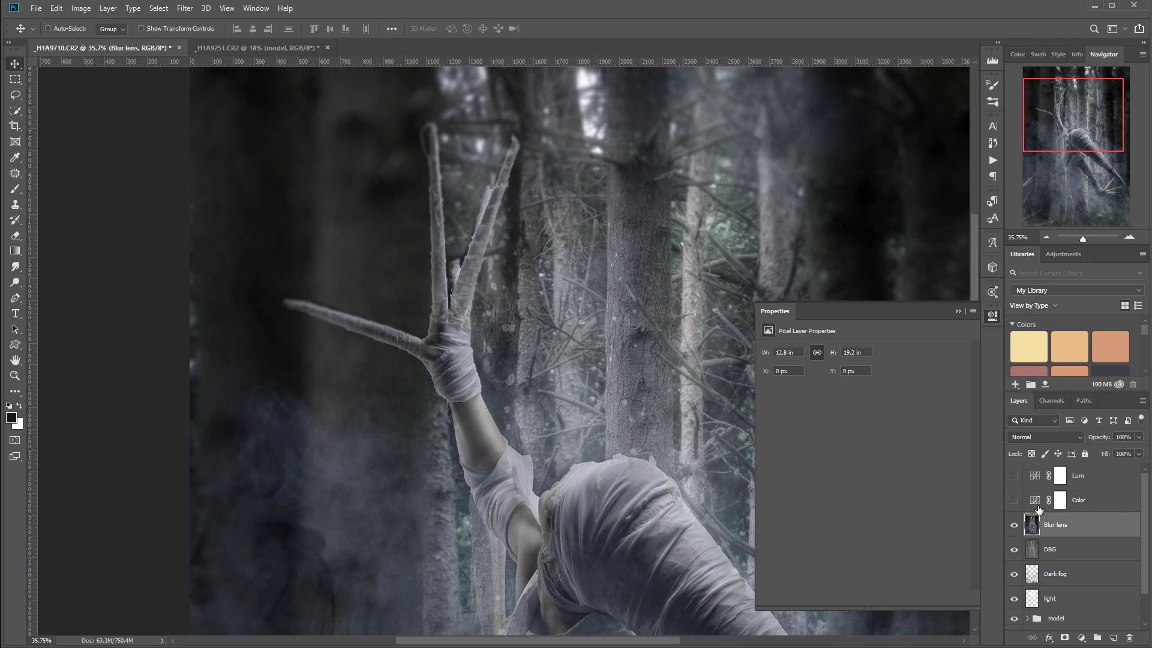
{"action": "left_click", "coordinate": [1013, 526]}
{"action": "left_click", "coordinate": [1014, 528]}
{"action": "left_click", "coordinate": [1015, 529]}
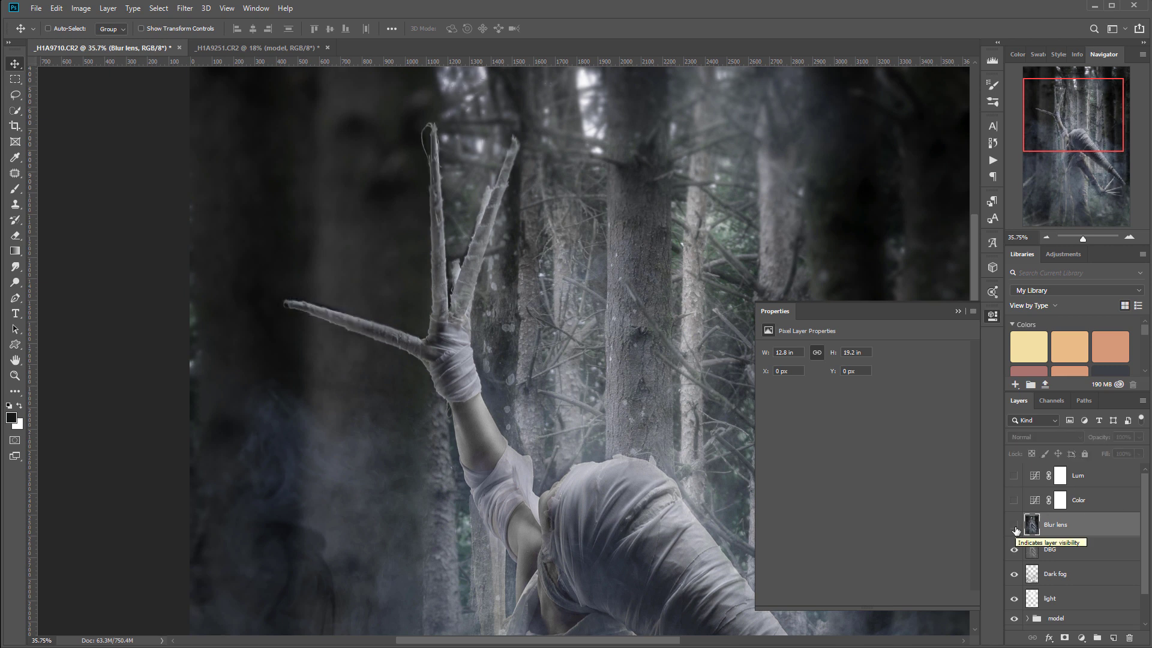
{"action": "left_click", "coordinate": [1015, 528]}
{"action": "scroll", "coordinate": [567, 305], "scroll_direction": "down", "scroll_amount": 10}
{"action": "left_click_drag", "start_coordinate": [685, 404], "coordinate": [622, 347]}
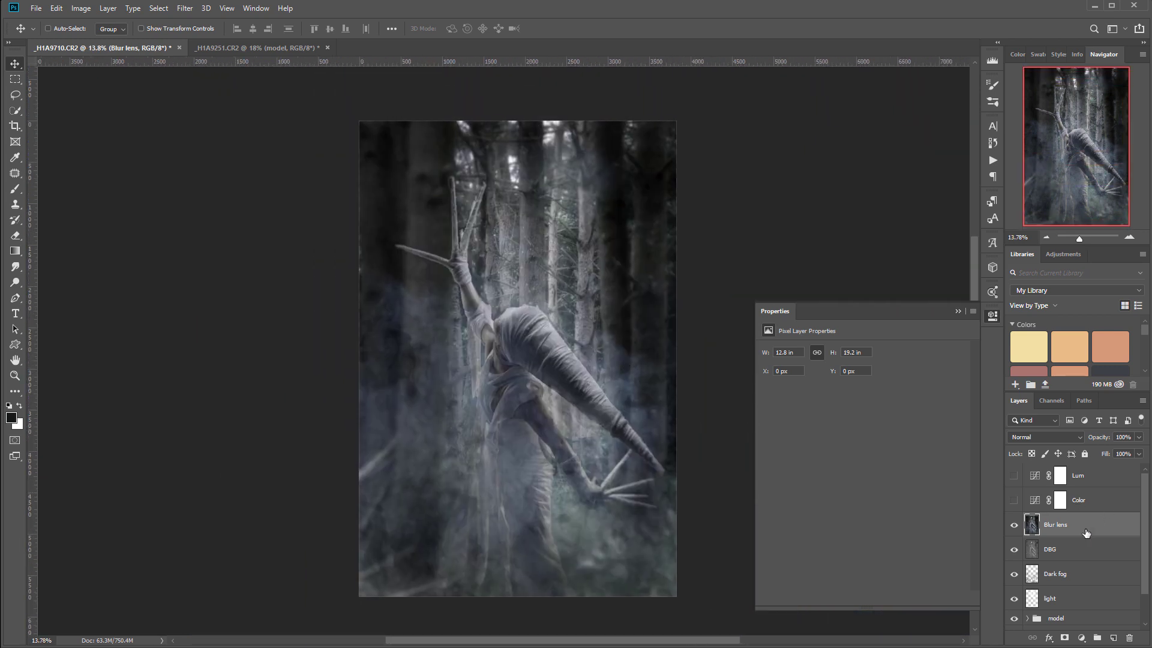
Add a Curves adjustment layer above Blur lens with its white point lowered to output 0, and activate the Rectangular Marquee tool.
{"action": "left_click", "coordinate": [1081, 638]}
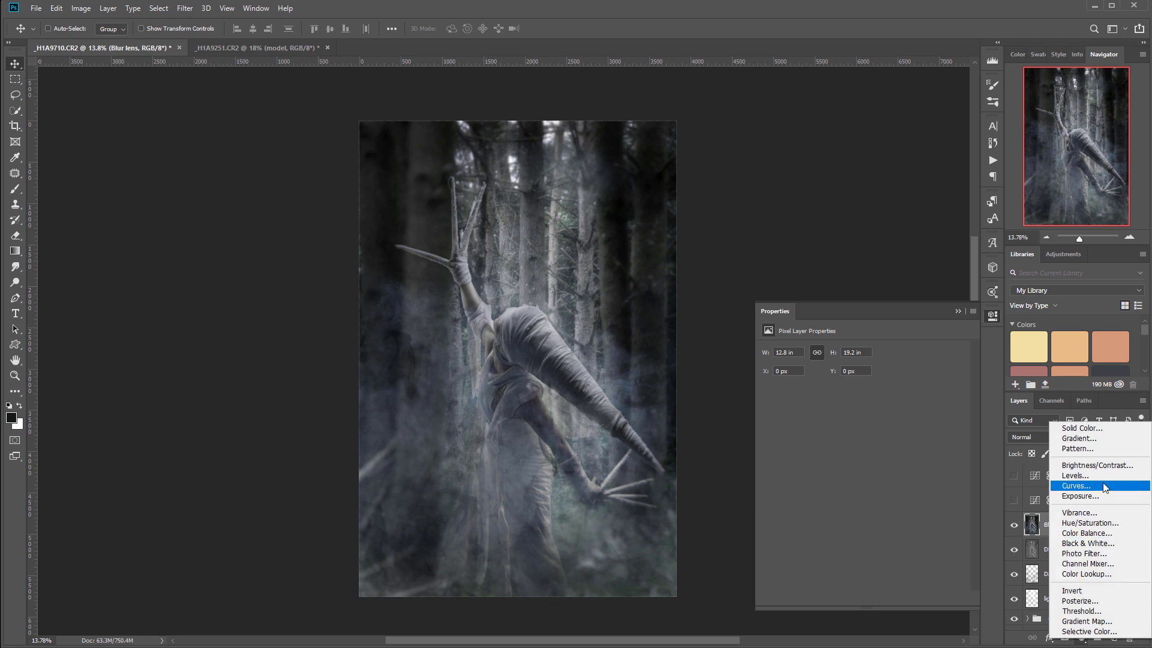
{"action": "left_click", "coordinate": [1073, 488]}
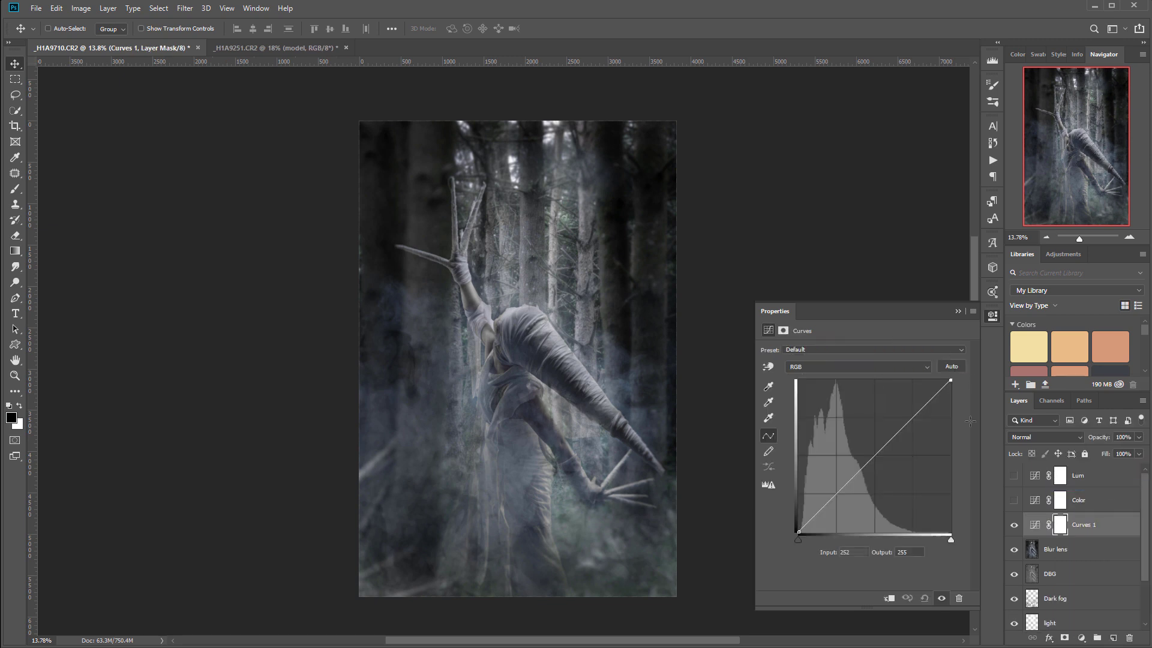
{"action": "left_click_drag", "start_coordinate": [949, 380], "coordinate": [950, 532]}
{"action": "left_click", "coordinate": [16, 81]}
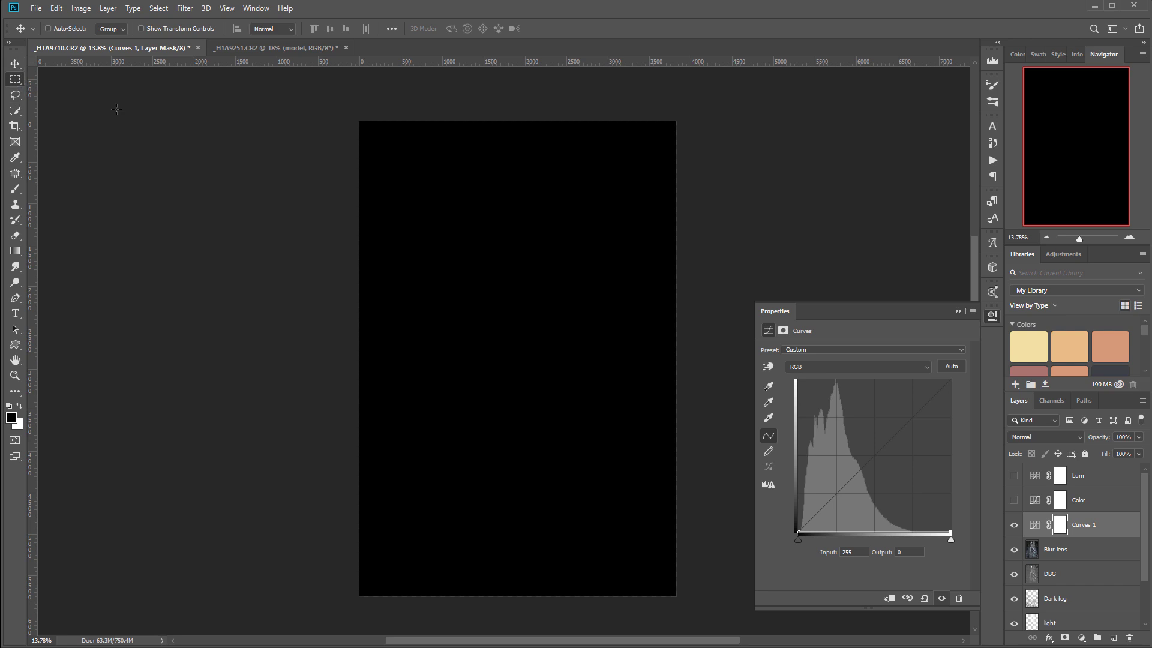
Fill a rectangle just inside the canvas edges with black on the Curves 1 mask, deselect it, and feather the mask 555.6 px.
{"action": "left_click_drag", "start_coordinate": [368, 128], "coordinate": [667, 588]}
{"action": "key", "text": "alt+BackSpace"}
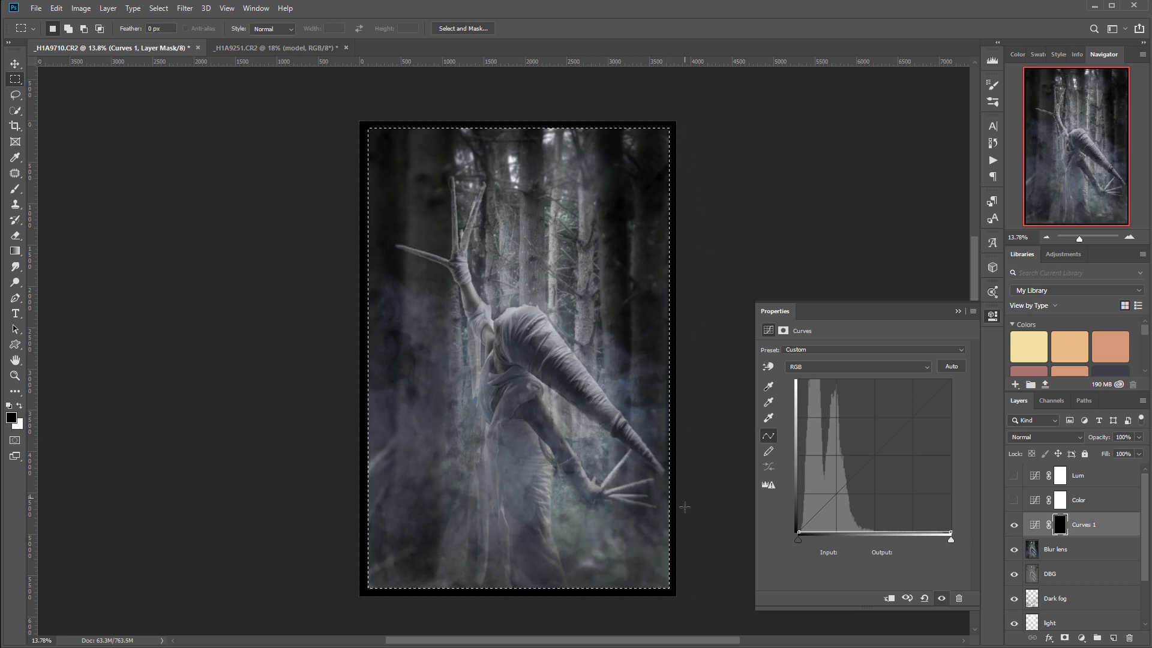
{"action": "key", "text": "ctrl+d"}
{"action": "left_click", "coordinate": [783, 330]}
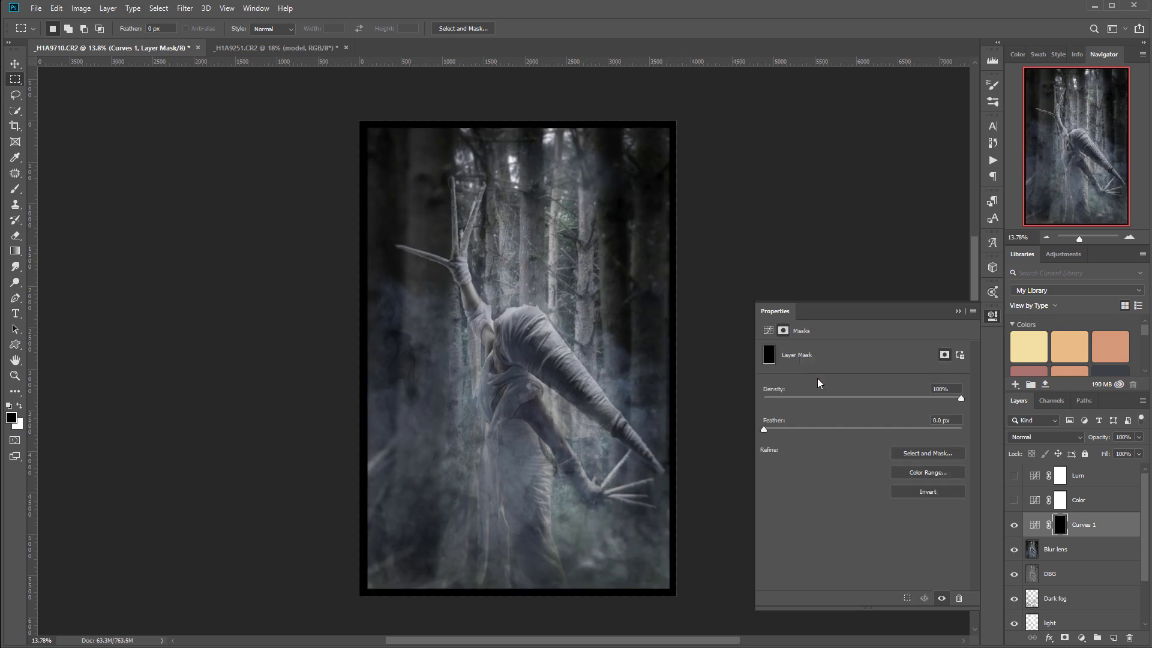
{"action": "left_click_drag", "start_coordinate": [764, 429], "coordinate": [942, 426]}
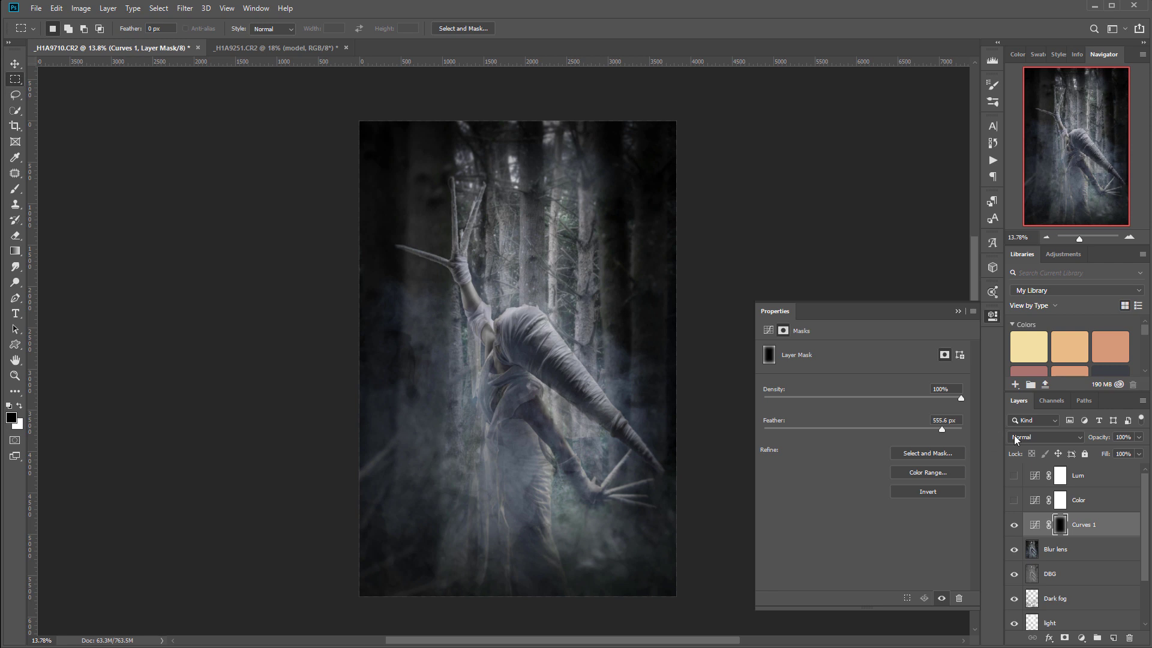
Set the Curves 1 layer's blend mode to Soft Light and compare the image with the layer on and off.
{"action": "left_click", "coordinate": [1078, 441]}
{"action": "left_click", "coordinate": [1047, 513]}
{"action": "left_click", "coordinate": [1013, 526]}
{"action": "left_click", "coordinate": [1014, 526]}
{"action": "left_click", "coordinate": [1013, 526]}
{"action": "left_click", "coordinate": [1014, 526]}
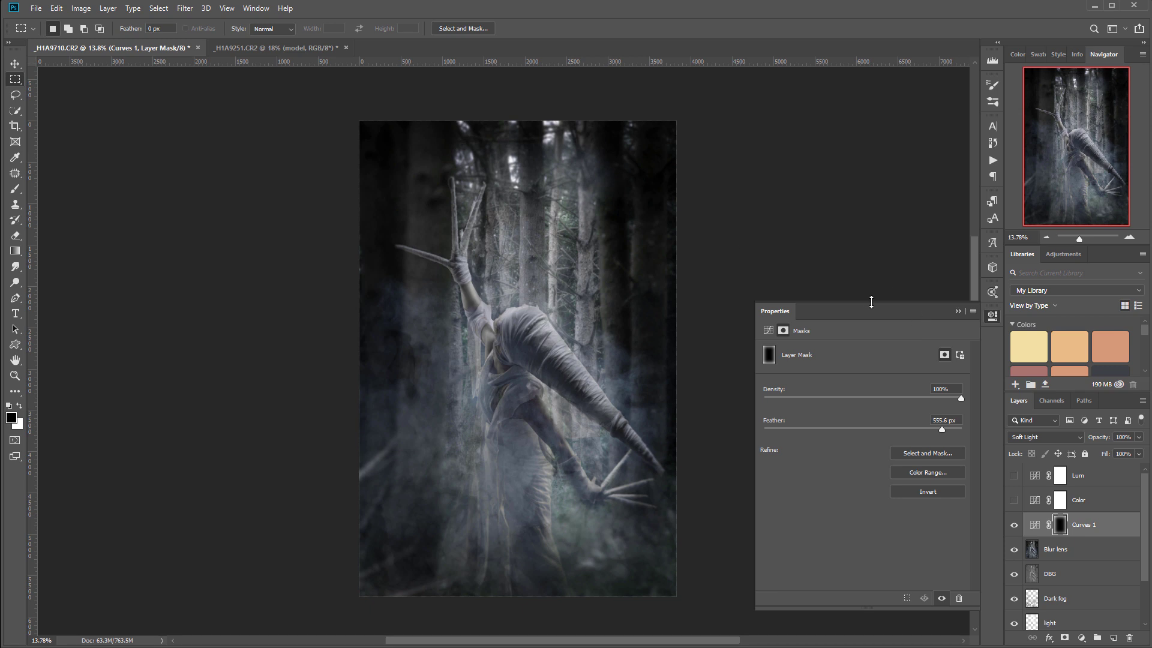
Show the hidden Color and Lum layers and activate the Move tool.
{"action": "left_click", "coordinate": [1014, 501]}
{"action": "left_click", "coordinate": [1014, 477]}
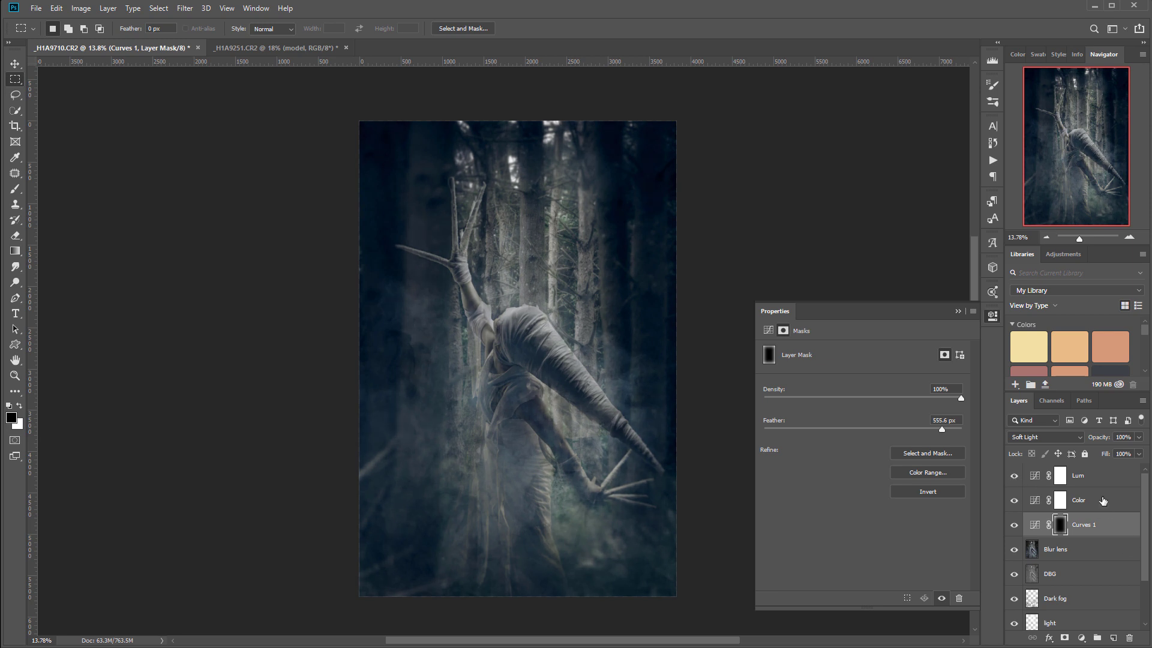
{"action": "left_click", "coordinate": [10, 64]}
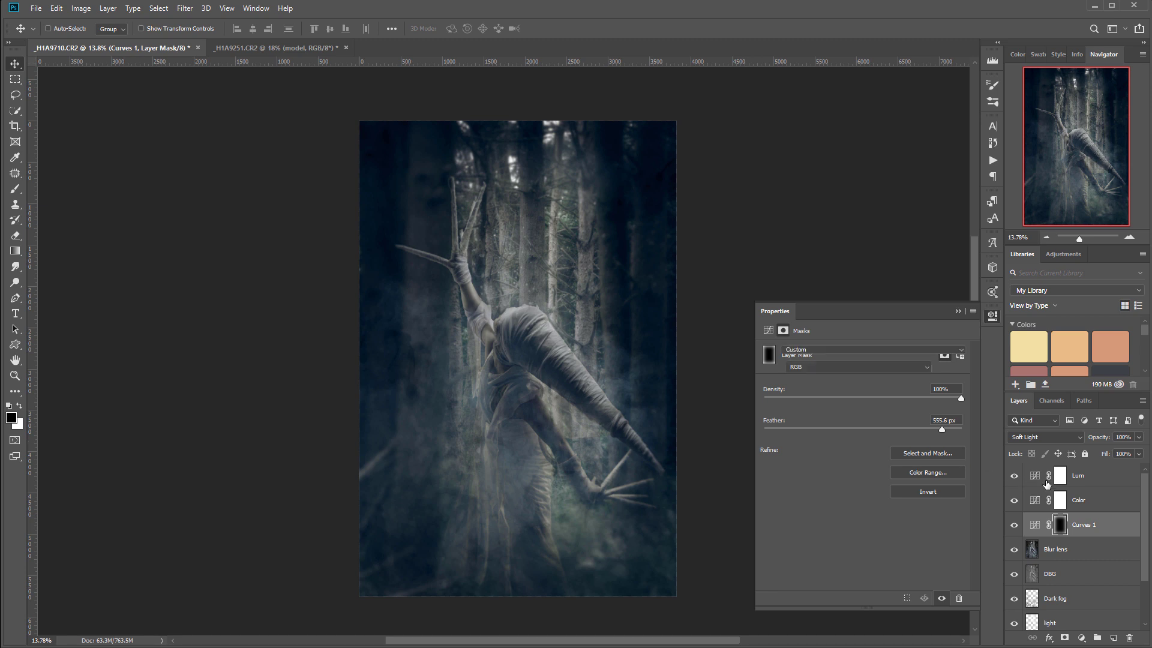
Soften the Lum curve by raising its black point to output 21 and moving its two inner points closer to the diagonal.
{"action": "left_click", "coordinate": [1046, 480]}
{"action": "left_click", "coordinate": [1040, 474]}
{"action": "left_click_drag", "start_coordinate": [799, 530], "coordinate": [788, 520]}
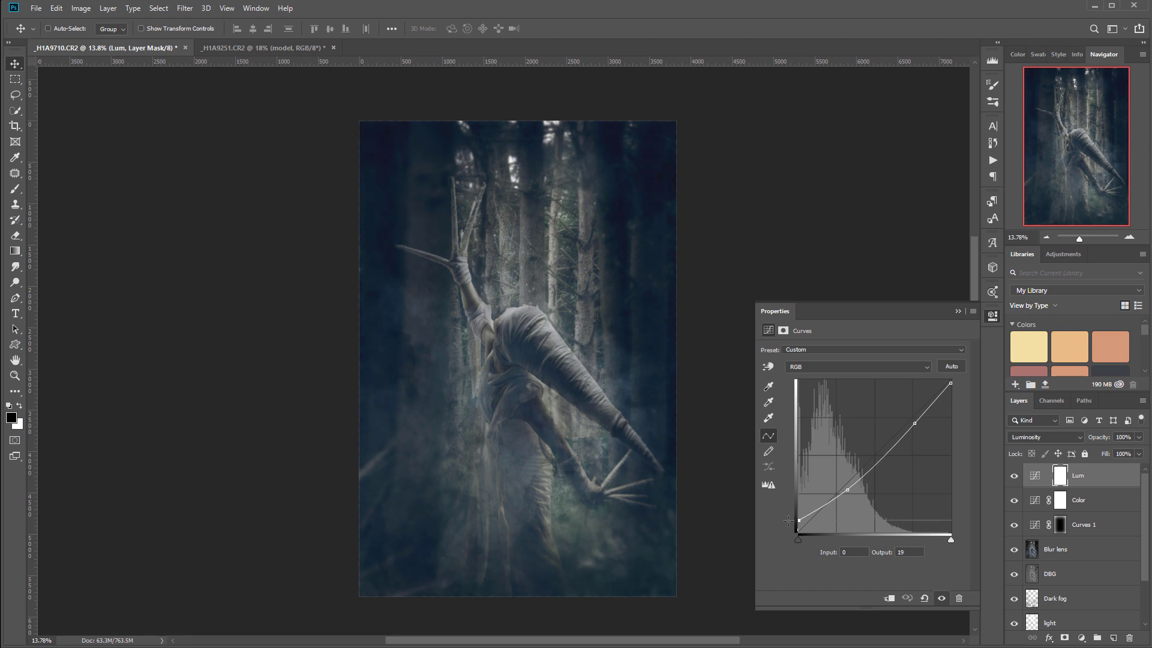
{"action": "mouse_move", "coordinate": [847, 491]}
{"action": "left_mouse_down"}
{"action": "mouse_move", "coordinate": [854, 472]}
{"action": "mouse_move", "coordinate": [862, 488]}
{"action": "mouse_move", "coordinate": [844, 487]}
{"action": "mouse_move", "coordinate": [854, 485]}
{"action": "left_mouse_up"}
{"action": "left_click_drag", "start_coordinate": [916, 422], "coordinate": [910, 426]}
{"action": "left_click", "coordinate": [854, 484]}
{"action": "left_click_drag", "start_coordinate": [854, 485], "coordinate": [853, 482]}
{"action": "left_click_drag", "start_coordinate": [796, 522], "coordinate": [789, 519]}
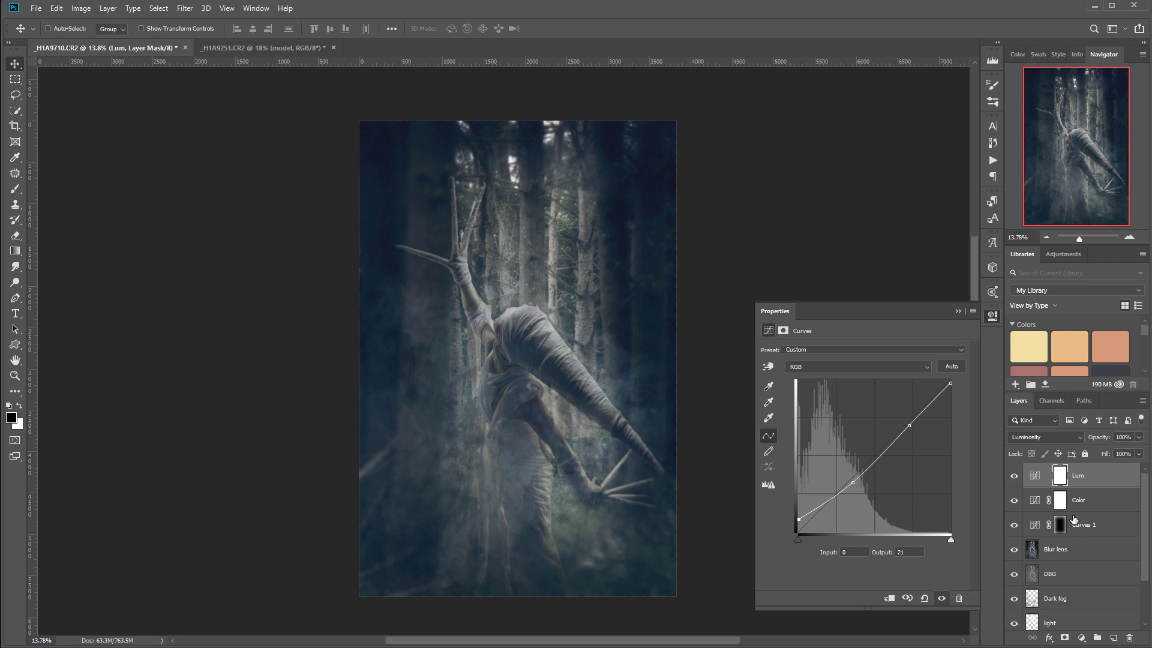
Group all layers from Lum down to light into a new layer group.
{"action": "scroll", "coordinate": [1074, 565], "scroll_direction": "down", "scroll_amount": 1}
{"action": "scroll", "coordinate": [1074, 565], "scroll_direction": "up", "scroll_amount": 1}
{"action": "scroll", "coordinate": [1083, 530], "scroll_direction": "down", "scroll_amount": 5}
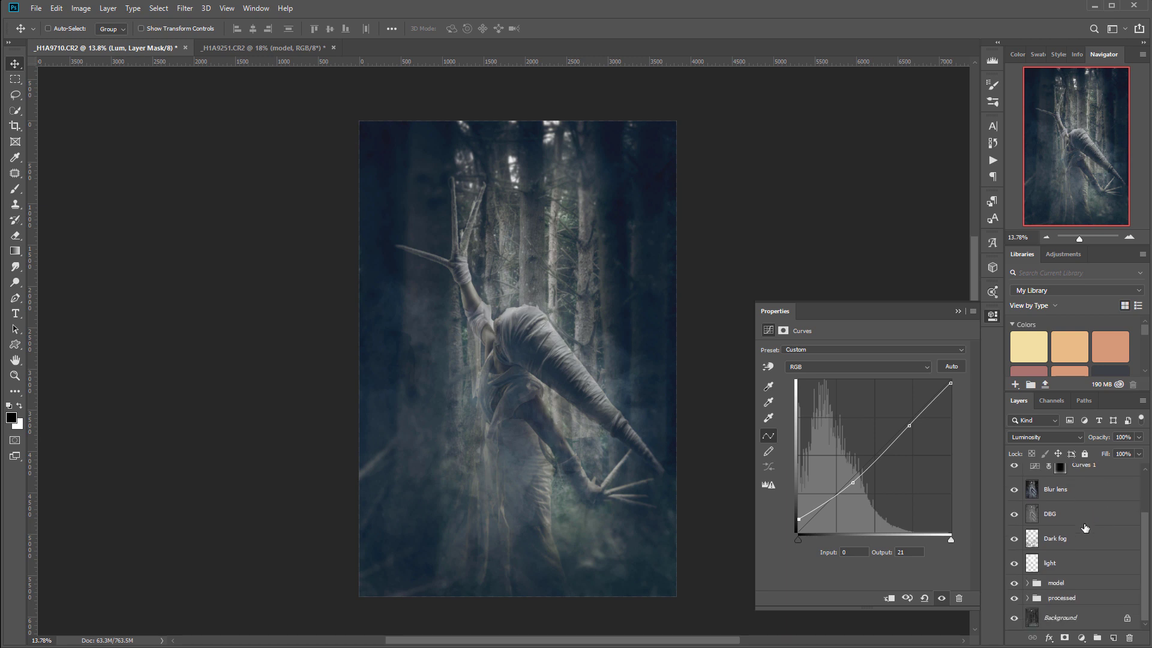
{"action": "left_click", "coordinate": [1093, 570], "text": "shift"}
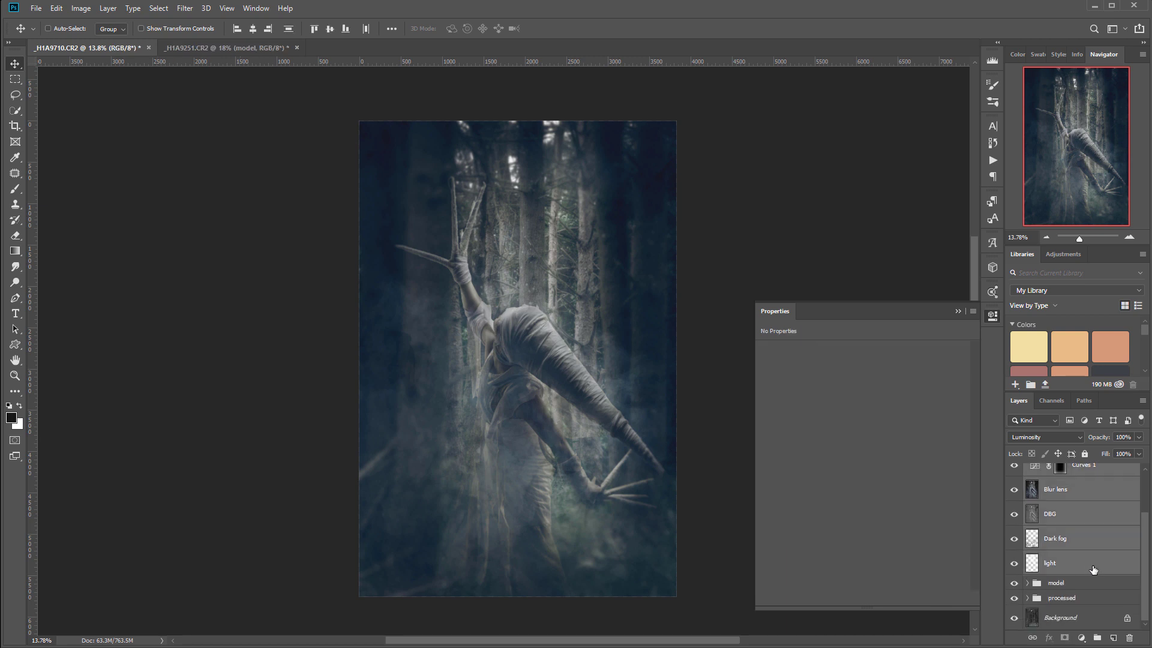
{"action": "key", "text": "ctrl+g"}
Compare the composite with the new effects group and the model group switched off and on.
{"action": "left_click", "coordinate": [1015, 471]}
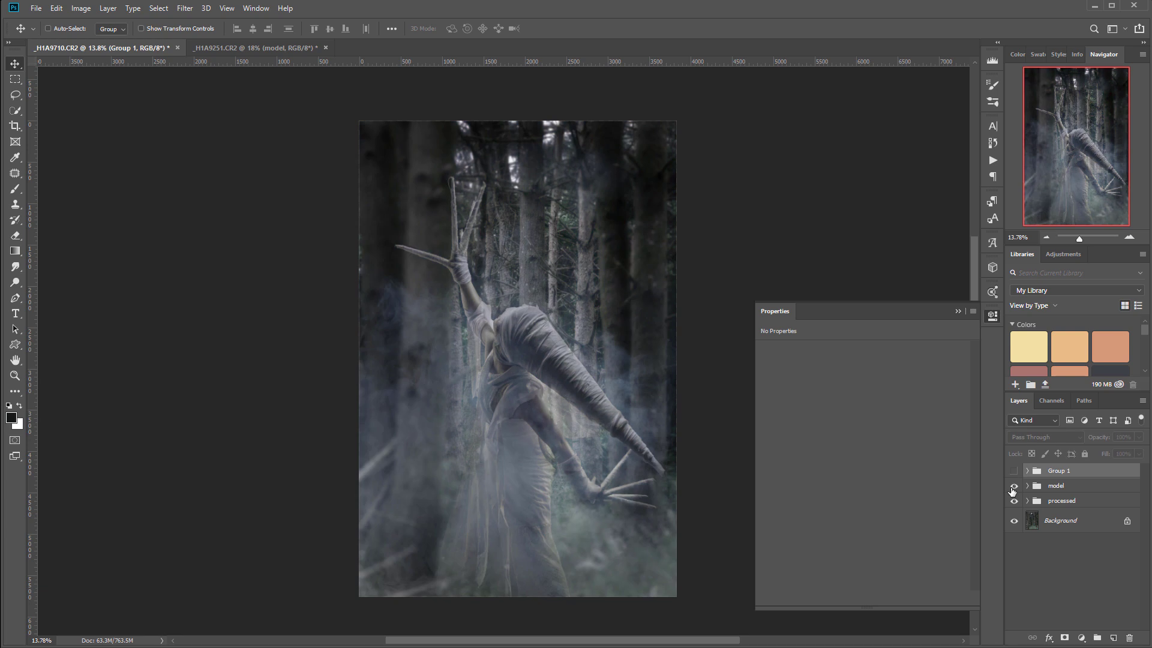
{"action": "left_click", "coordinate": [1014, 486]}
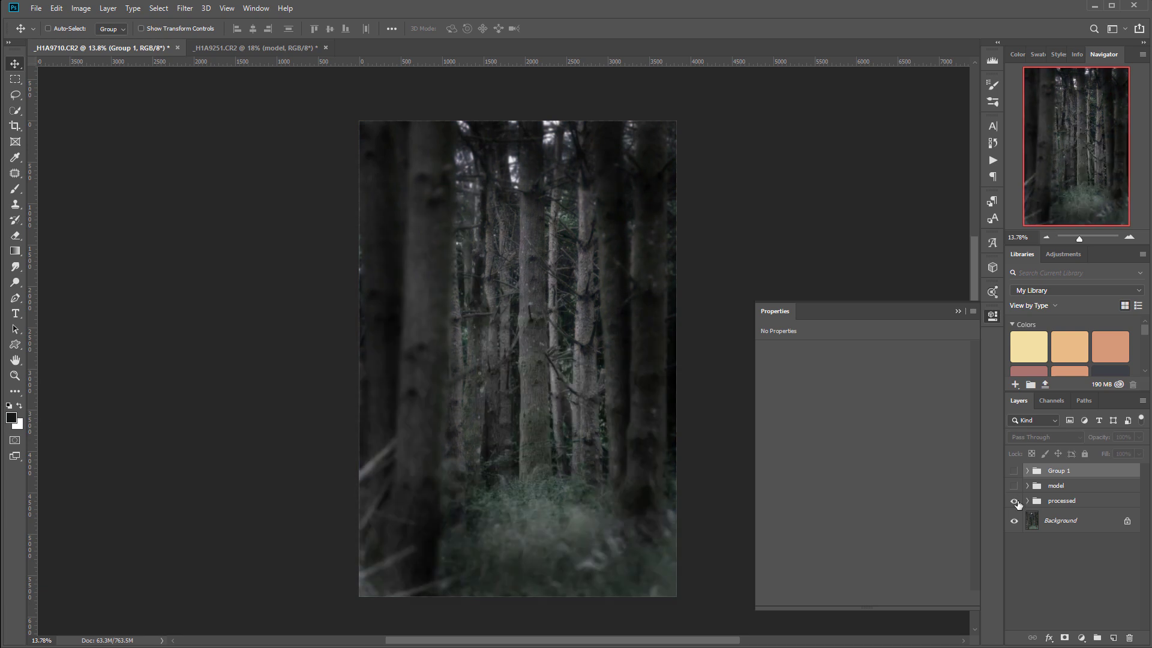
{"action": "left_click", "coordinate": [1015, 486]}
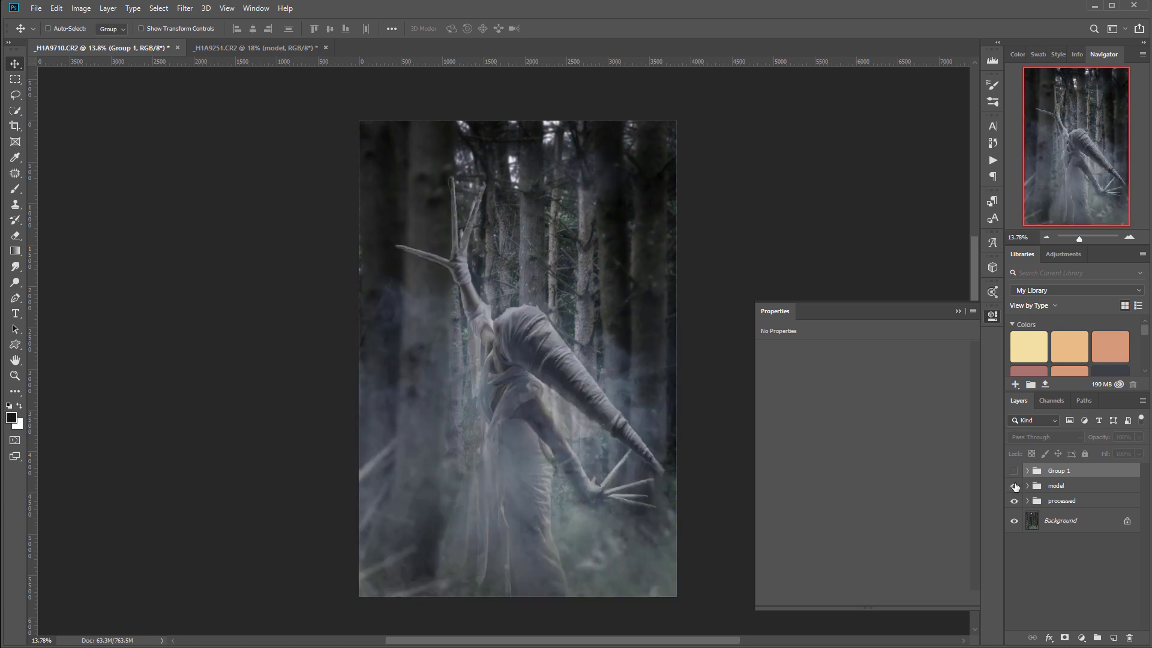
{"action": "left_click", "coordinate": [1014, 471]}
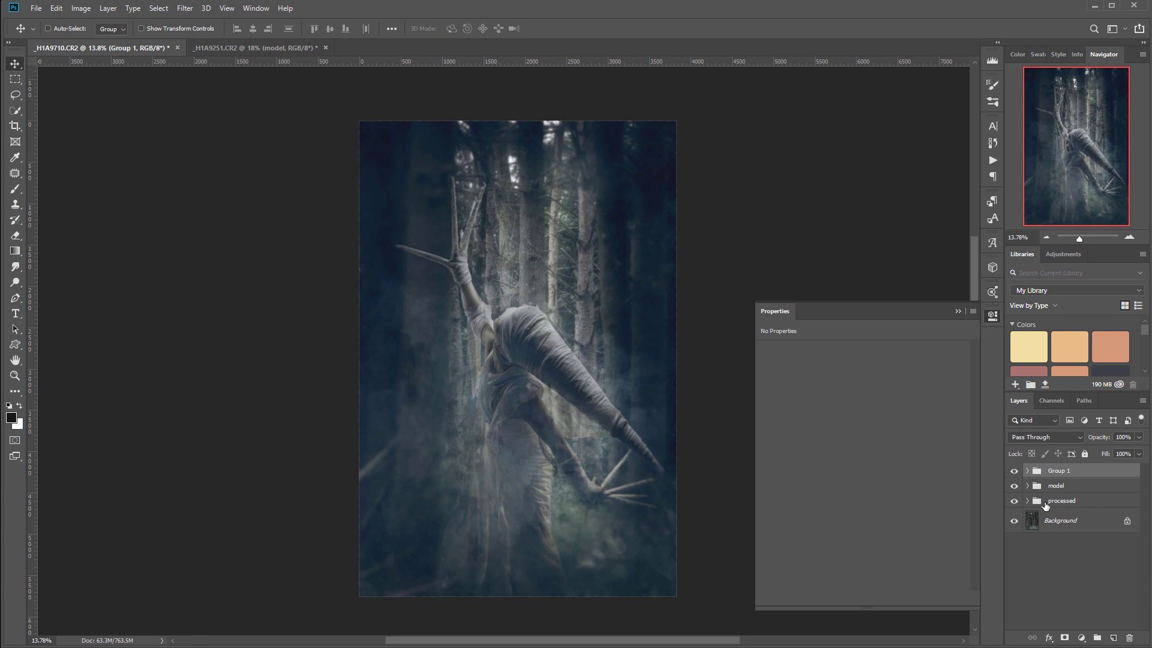
Rename the new top layer group as "ef".
{"action": "double_click", "coordinate": [1062, 471]}
{"action": "type", "text": "ef"}
{"action": "key", "text": "Return"}
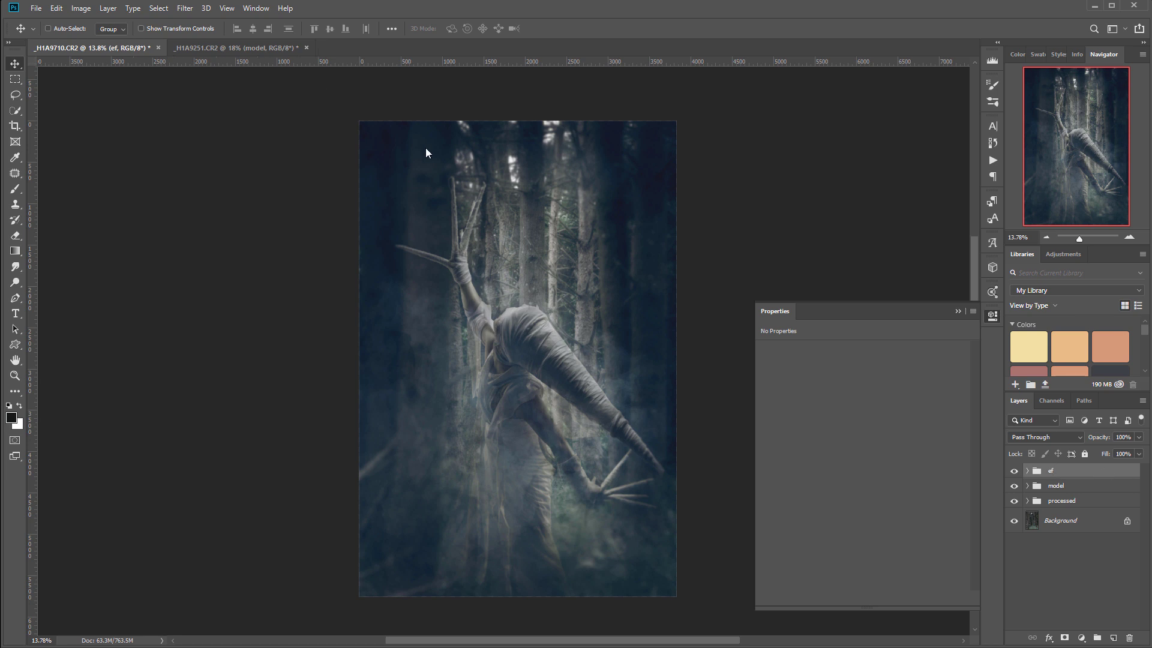